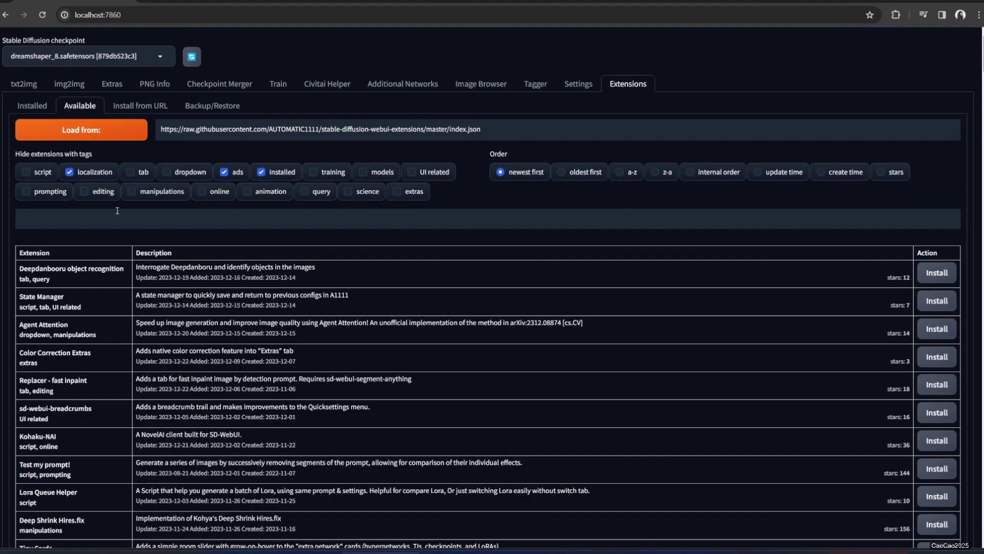
# Step: Search the available extensions for "anything" and install the Inpaint Anything extension
pyautogui.click(116, 222)
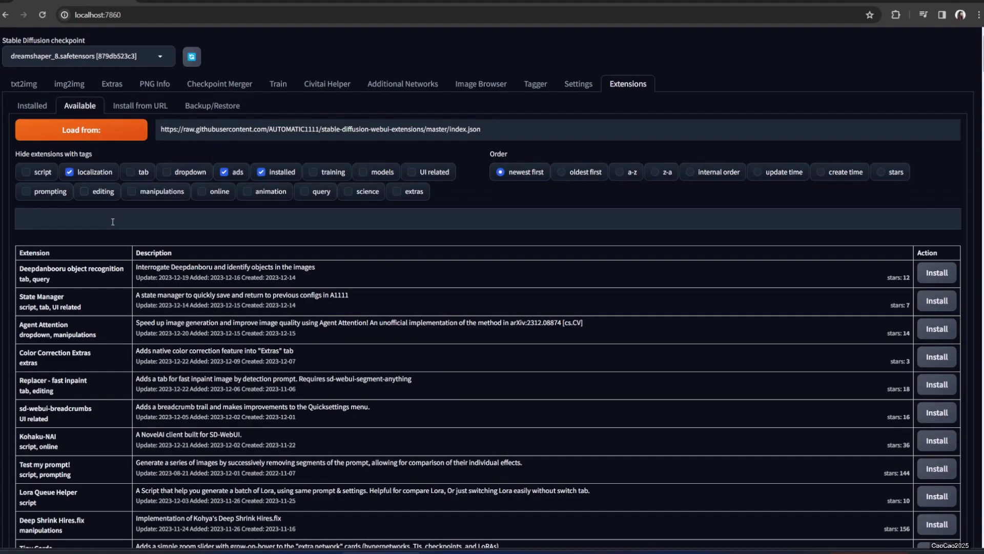
pyautogui.write('anything')
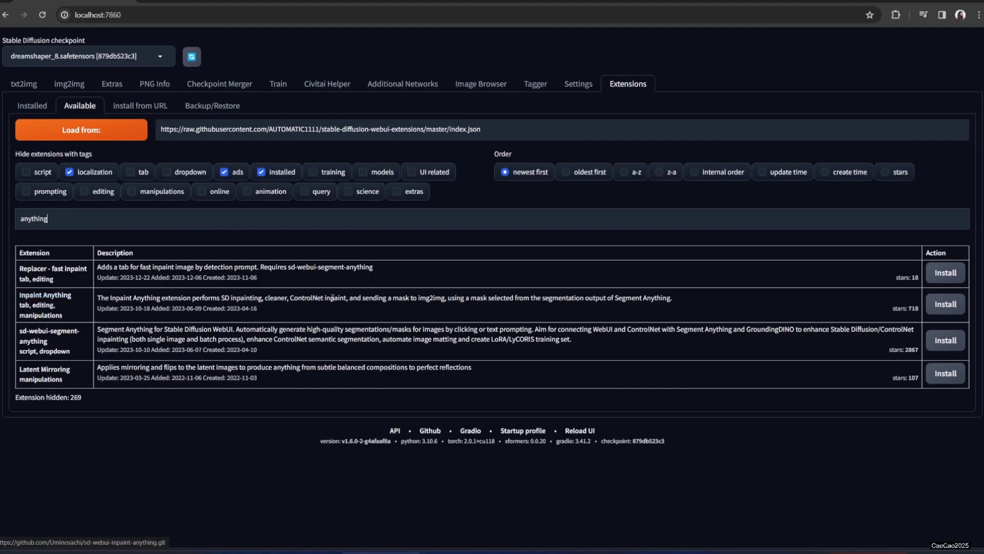
pyautogui.click(944, 304)
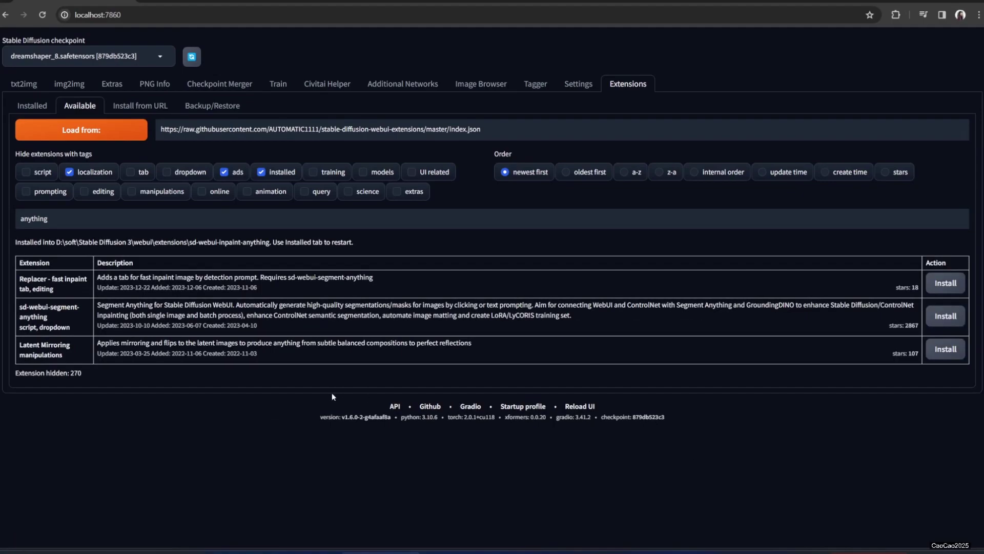
# Step: Check the installed extensions for updates, apply the changes with a UI restart, and reload the UI
pyautogui.click(32, 106)
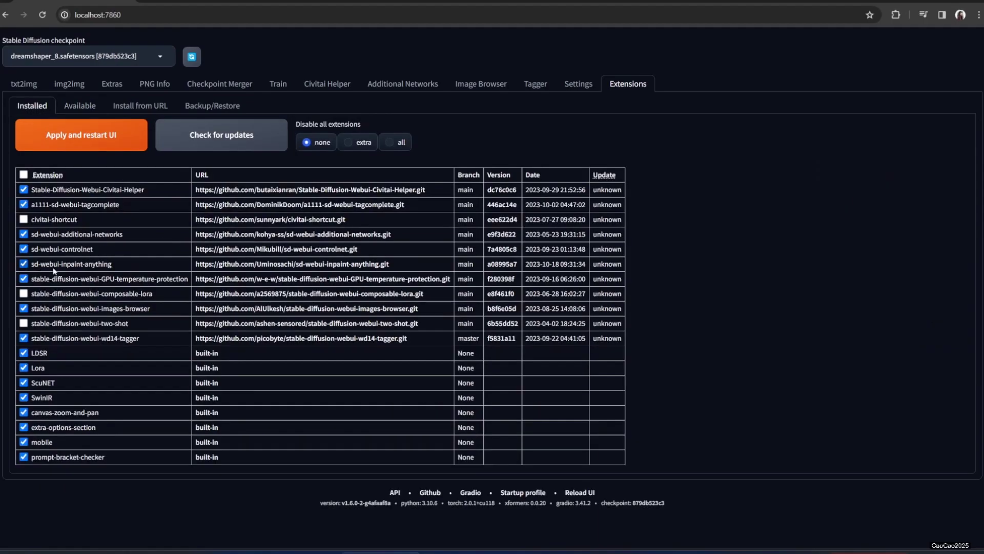
pyautogui.click(236, 136)
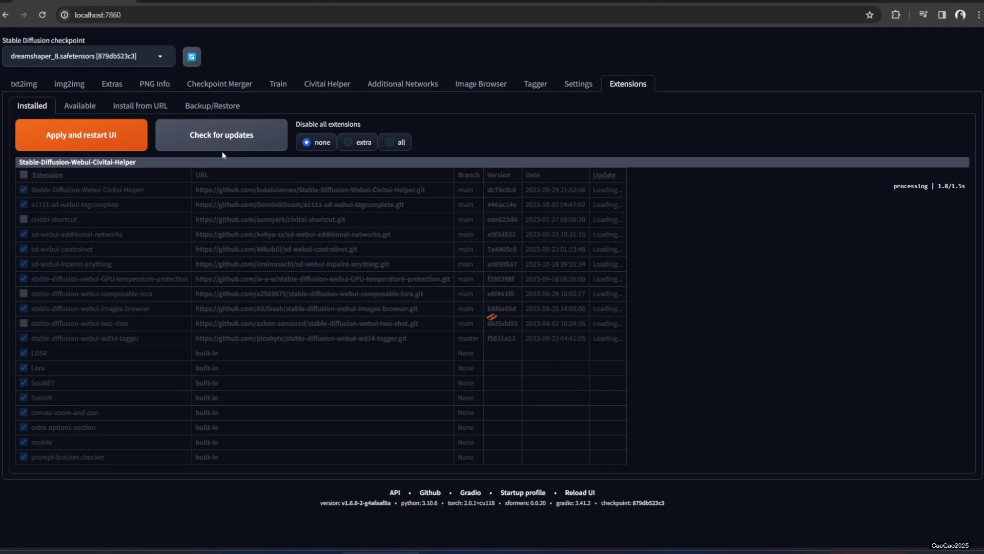
pyautogui.click(95, 145)
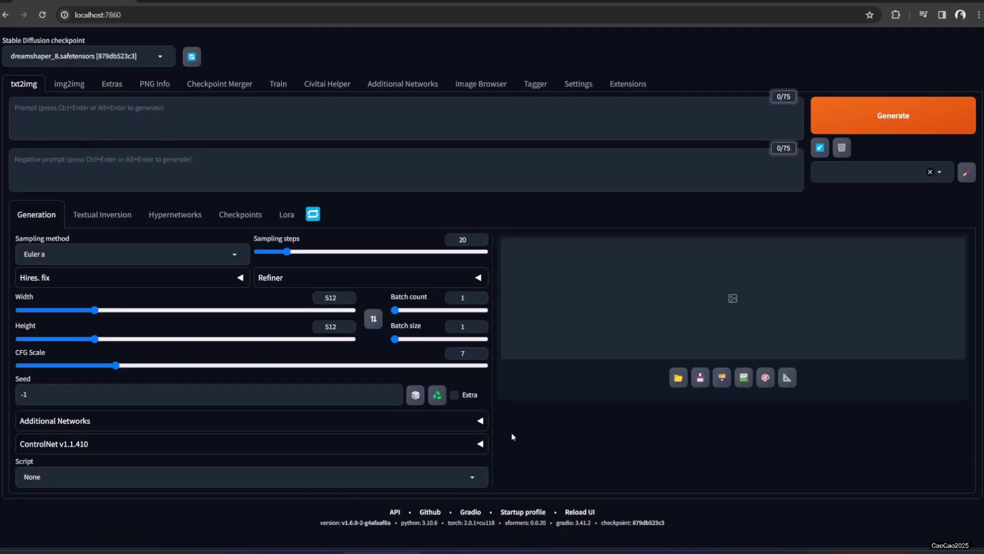
pyautogui.click(580, 513)
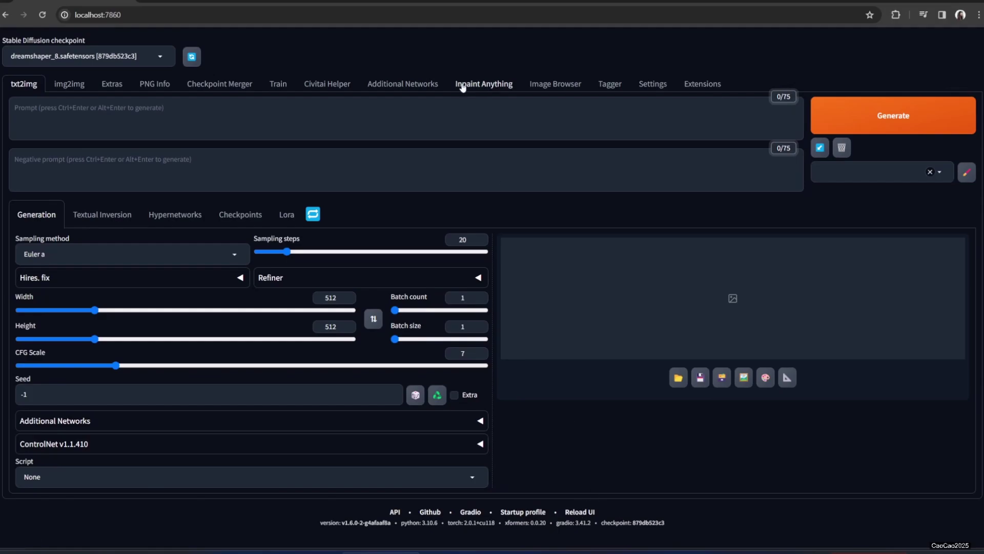
# Step: In Inpaint Anything, load 00001-932083804.png from the 2023-12-24 outputs folder as the input image
pyautogui.click(463, 87)
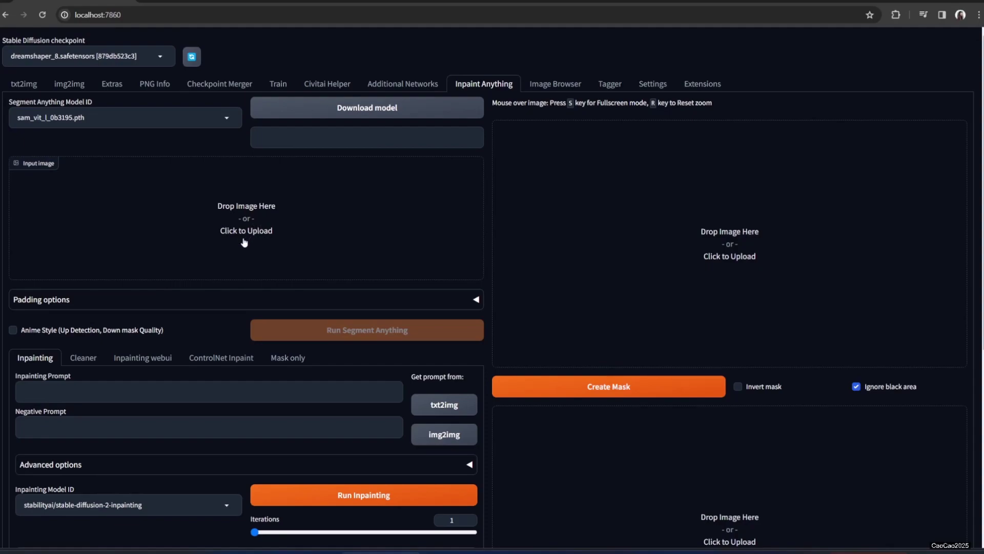
pyautogui.hotkey('alt', 'Tab')
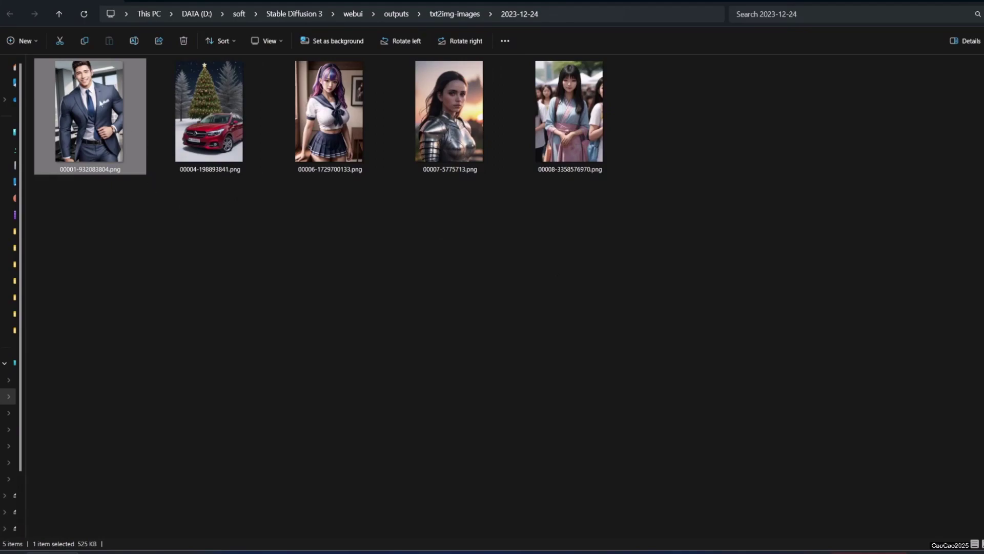
pyautogui.moveTo(77, 109); pyautogui.dragTo(289, 234)
pyautogui.hotkey('alt', 'Tab')
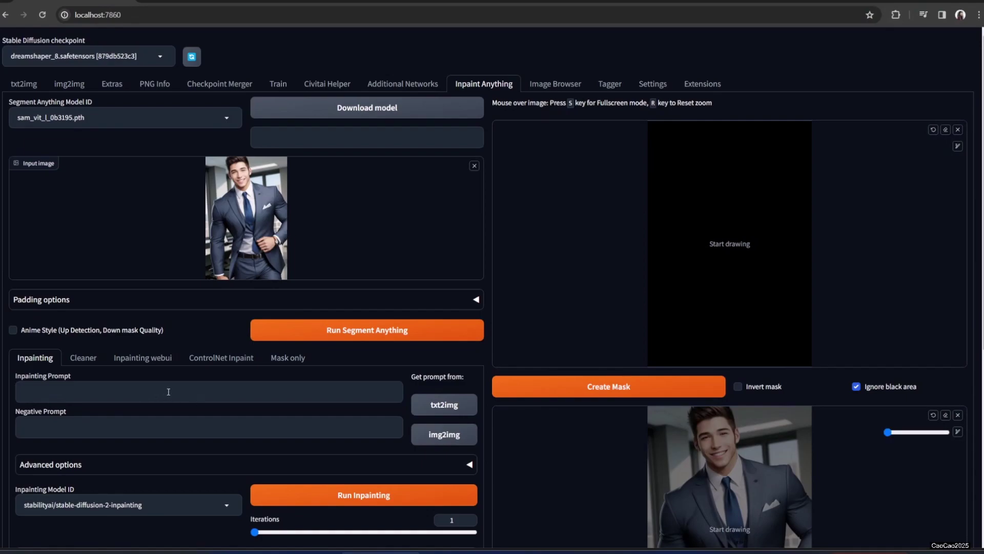
# Step: Download the sam_vit_l_0b3195.pth Segment Anything model and check the download progress in the command window
pyautogui.click(207, 119)
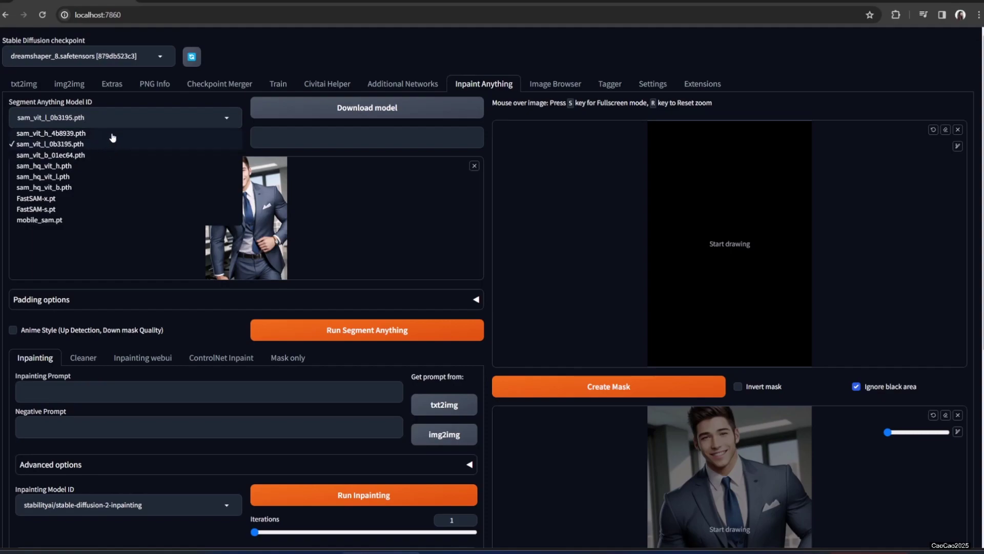
pyautogui.click(348, 110)
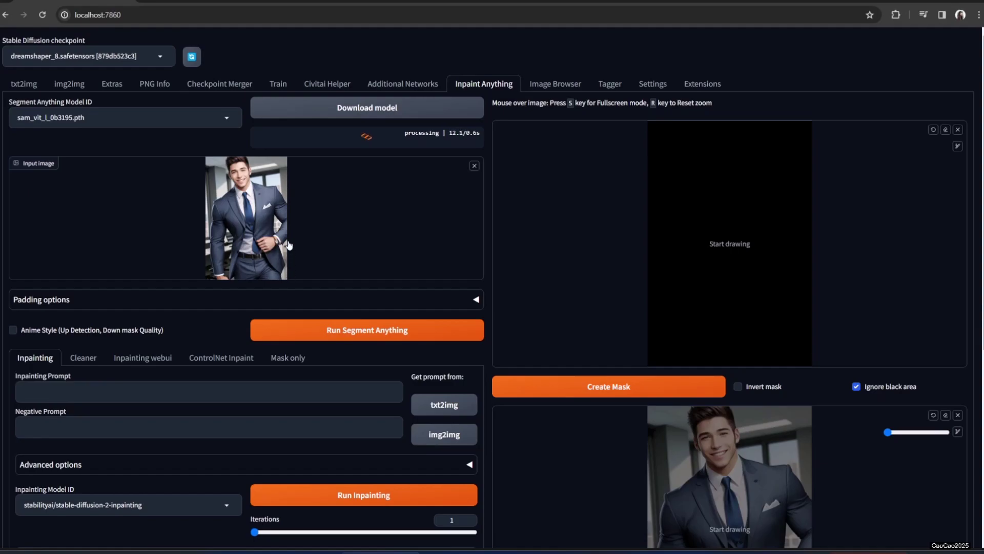
pyautogui.hotkey('alt', 'Tab')
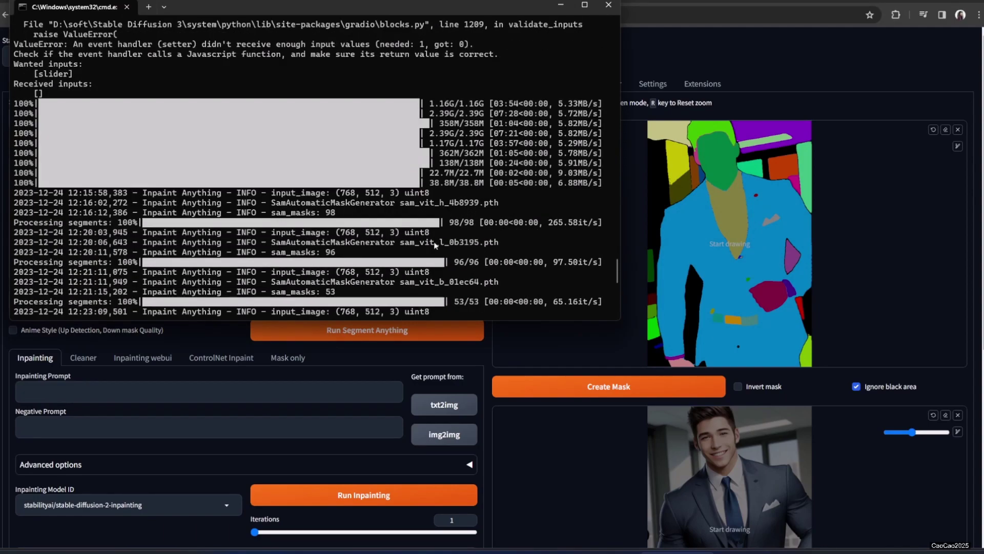
pyautogui.hotkey('alt', 'Tab')
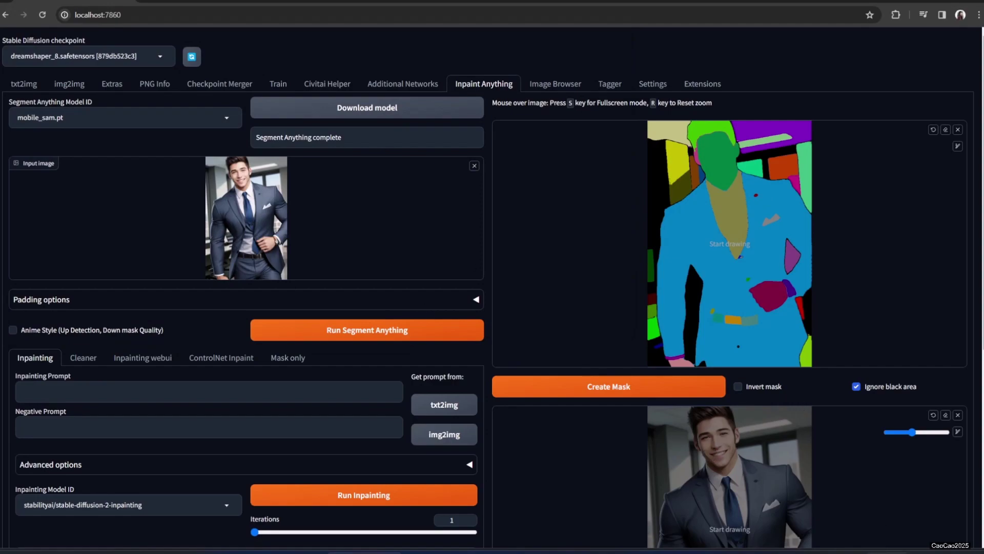
# Step: Run Segment Anything on the image of the man in the suit using sam_vit_l_0b3195.pth
pyautogui.moveTo(871, 551)
pyautogui.click(874, 512)
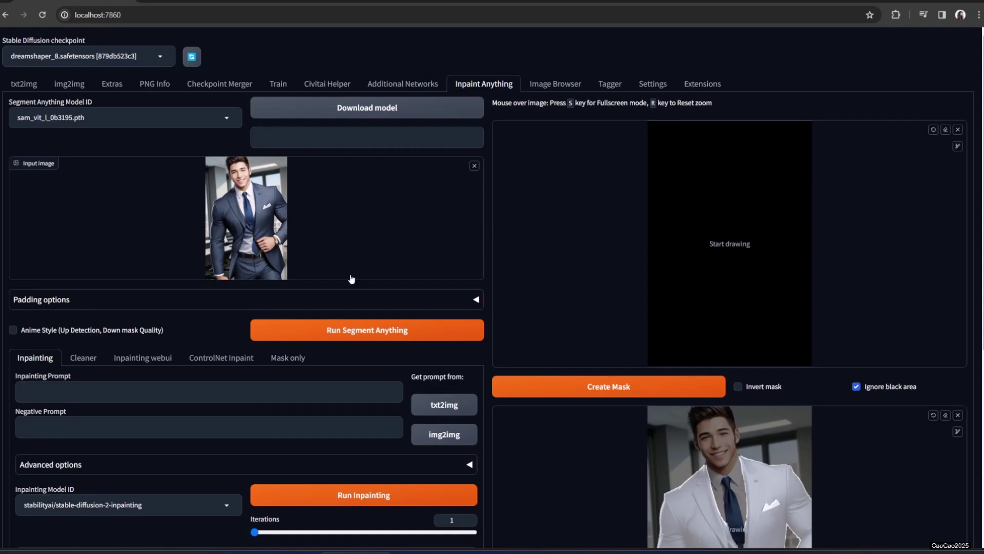
pyautogui.click(374, 332)
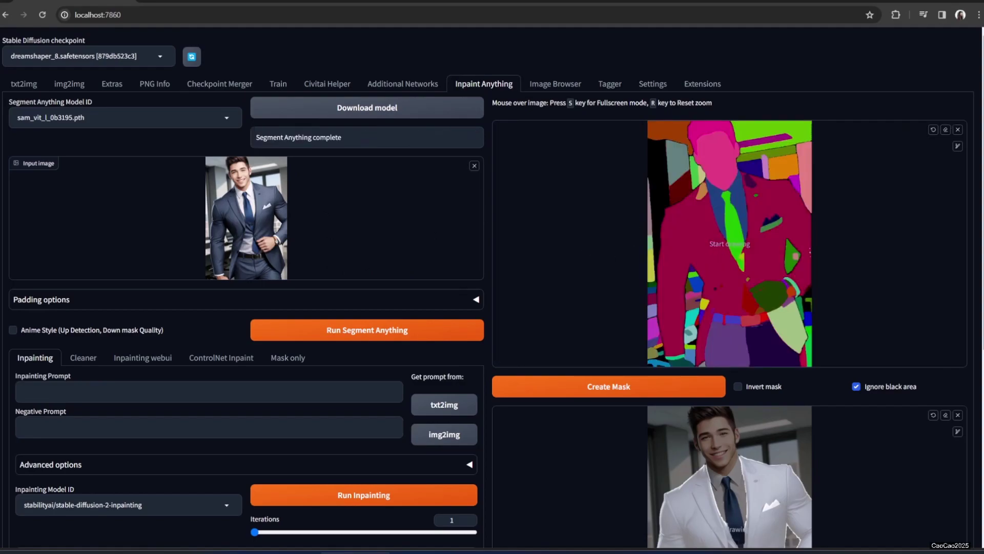
pyautogui.scroll(-2, 760, 411)
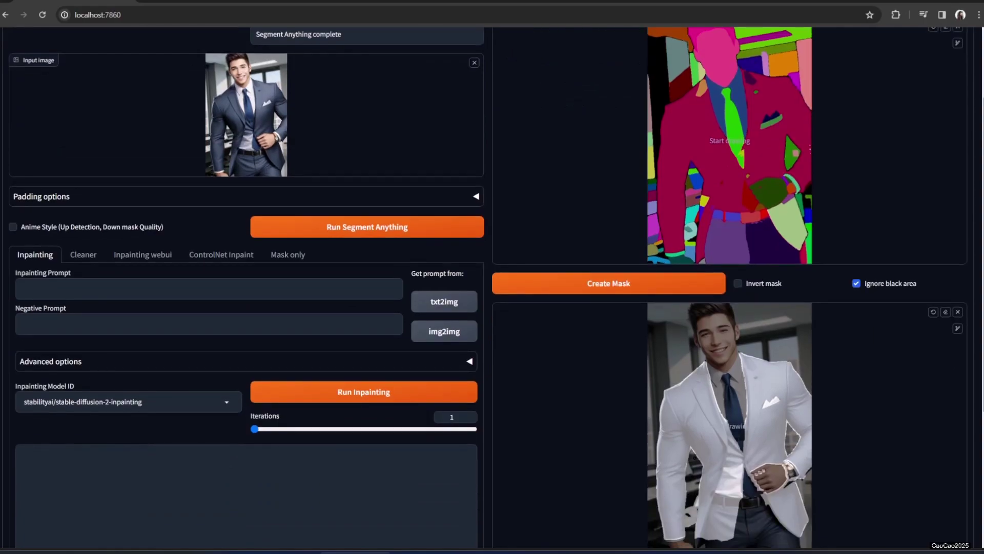
pyautogui.scroll(2, 659, 389)
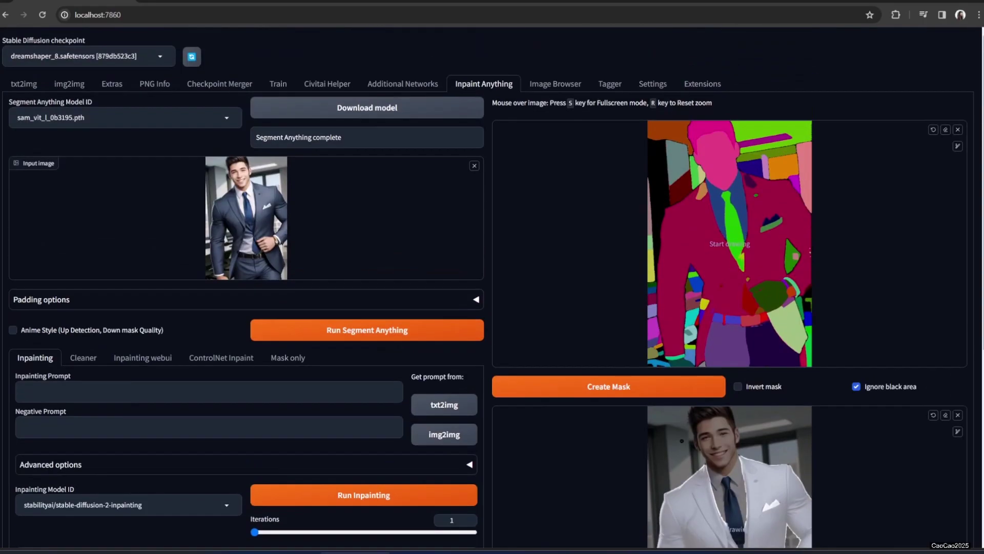
# Step: Create a mask from the segmentation map without any segments marked
pyautogui.click(654, 390)
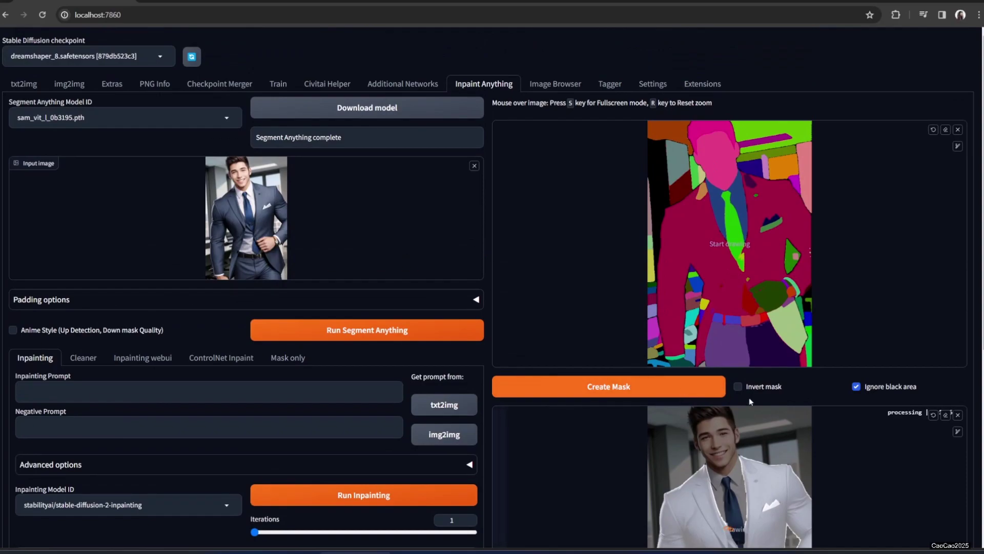
pyautogui.scroll(-3, 771, 490)
pyautogui.scroll(3, 726, 457)
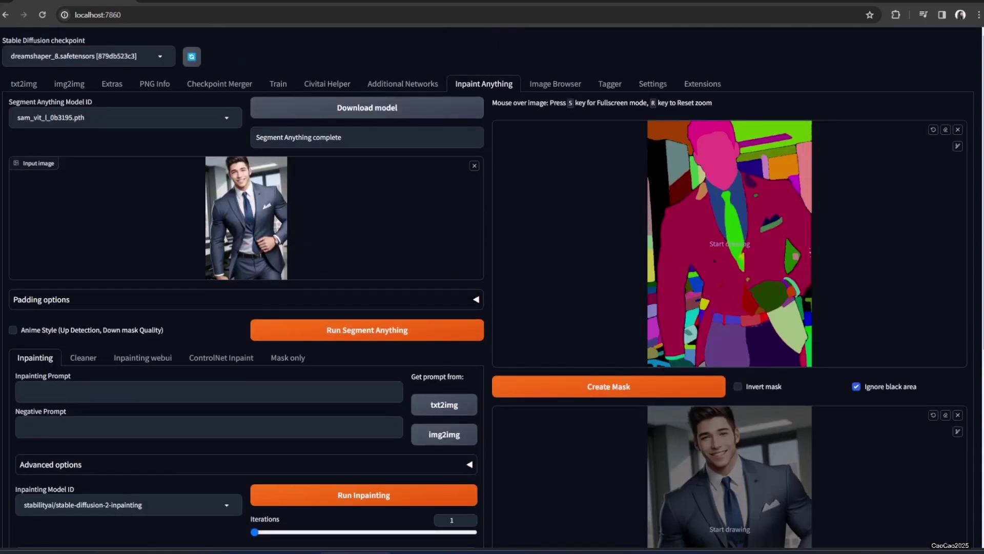
# Step: Open the segmentation map in fullscreen mode and mark the jacket's sleeve, front, button, pocket square, lapel and shoulder segments with brush strokes
pyautogui.press('s')
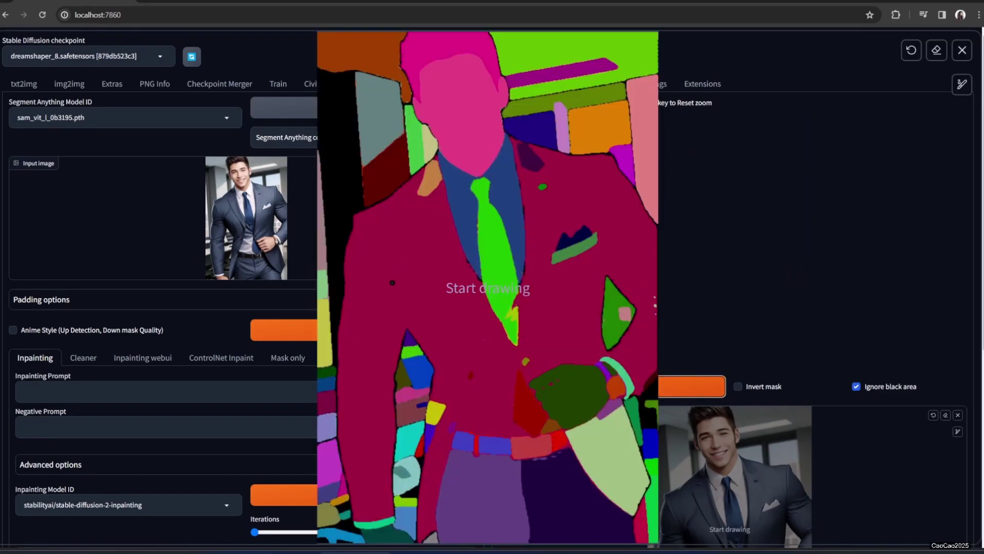
pyautogui.moveTo(393, 261)
pyautogui.mouseDown()
pyautogui.moveTo(376, 297)
pyautogui.moveTo(369, 472)
pyautogui.mouseUp()
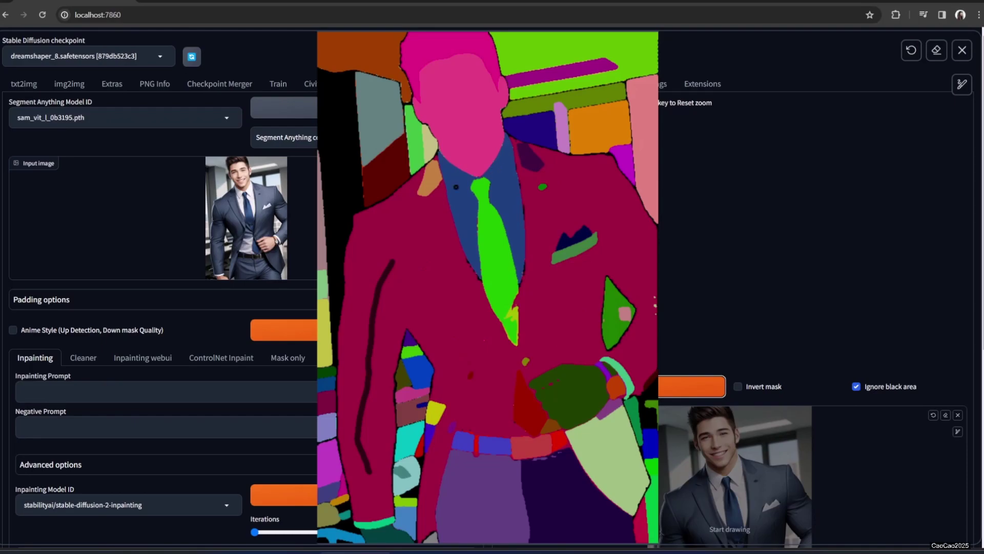
pyautogui.moveTo(449, 435); pyautogui.dragTo(472, 373)
pyautogui.click(529, 365)
pyautogui.moveTo(567, 210); pyautogui.dragTo(574, 315)
pyautogui.moveTo(535, 174)
pyautogui.mouseDown()
pyautogui.moveTo(550, 203)
pyautogui.moveTo(531, 161)
pyautogui.mouseUp()
pyautogui.moveTo(429, 185); pyautogui.dragTo(430, 252)
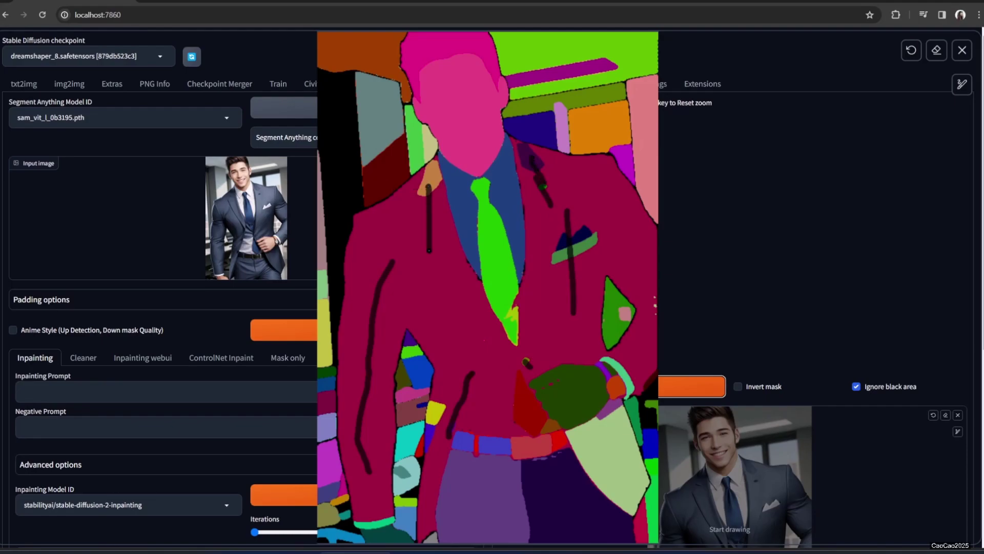
# Step: Mark the jacket's lower front flap, the belt, and the adjoining waist and trouser segments on the segmentation map
pyautogui.scroll(-1, 594, 333)
pyautogui.scroll(-1, 592, 327)
pyautogui.moveTo(598, 332); pyautogui.dragTo(623, 365)
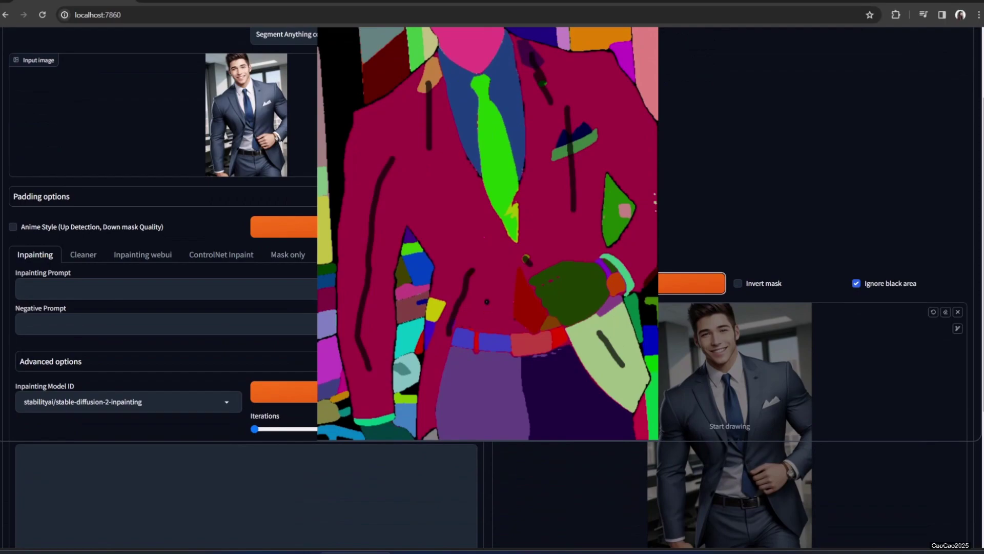
pyautogui.moveTo(487, 303); pyautogui.dragTo(490, 402)
pyautogui.moveTo(437, 280); pyautogui.dragTo(430, 332)
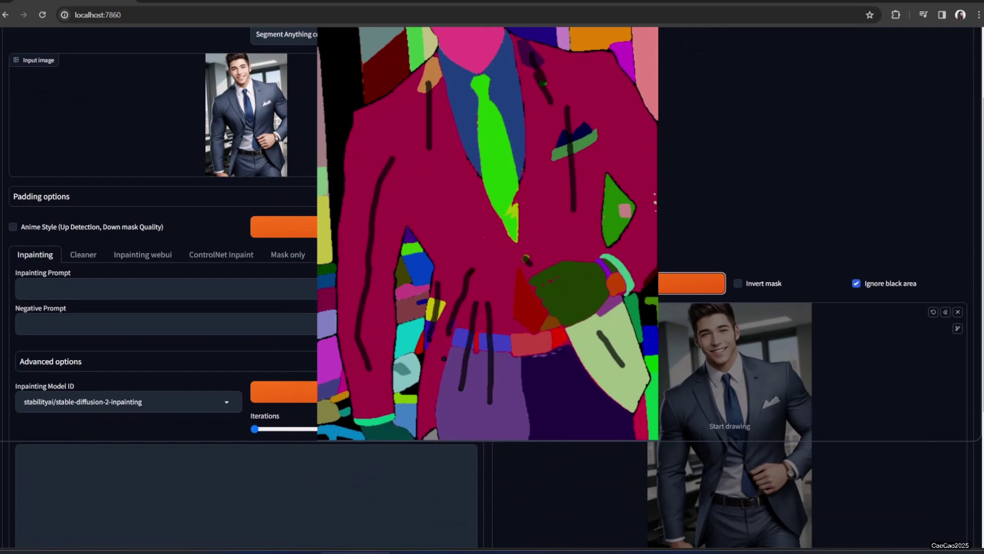
pyautogui.moveTo(463, 335); pyautogui.dragTo(493, 342)
pyautogui.scroll(-1, 497, 342)
pyautogui.scroll(4, 496, 328)
pyautogui.scroll(-2, 506, 267)
pyautogui.scroll(2, 462, 308)
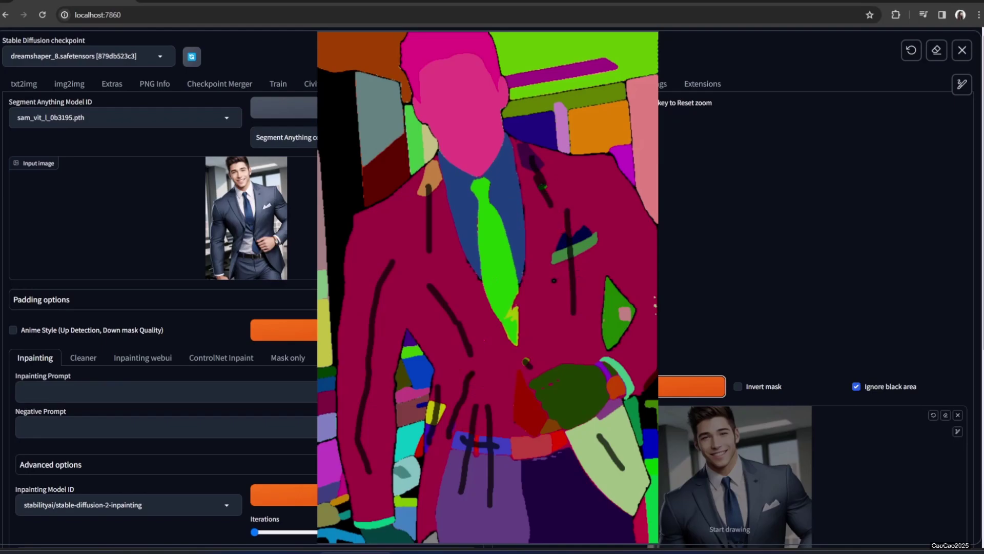
pyautogui.scroll(-2, 458, 247)
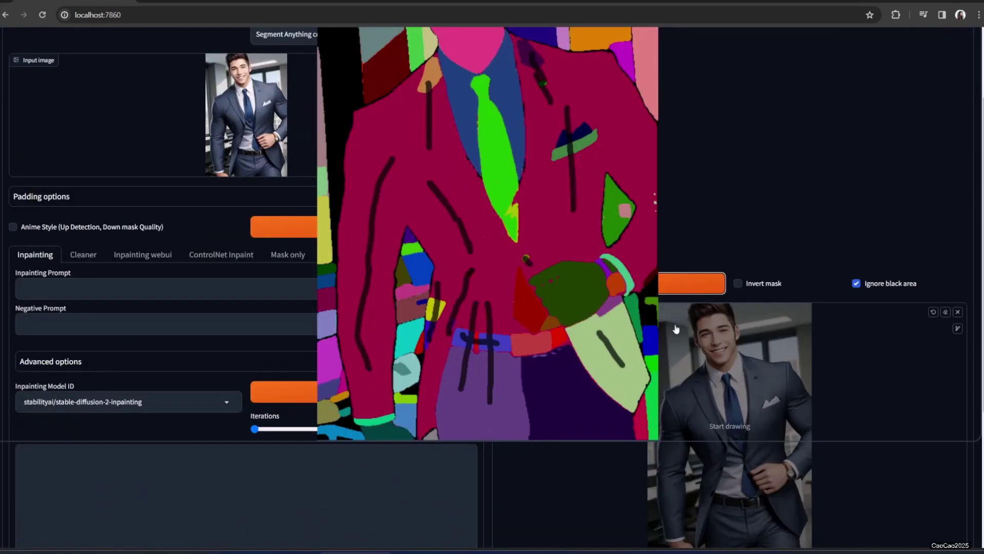
pyautogui.scroll(2, 679, 290)
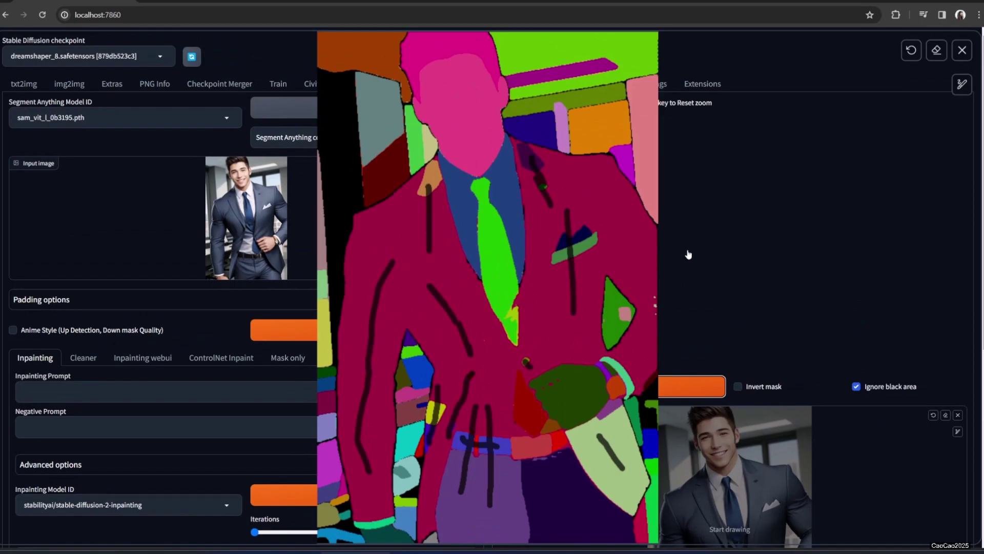
# Step: Leave fullscreen mode, create the mask from the marked suit segments, and expand the mask region by 1 iteration
pyautogui.press('s')
pyautogui.click(632, 391)
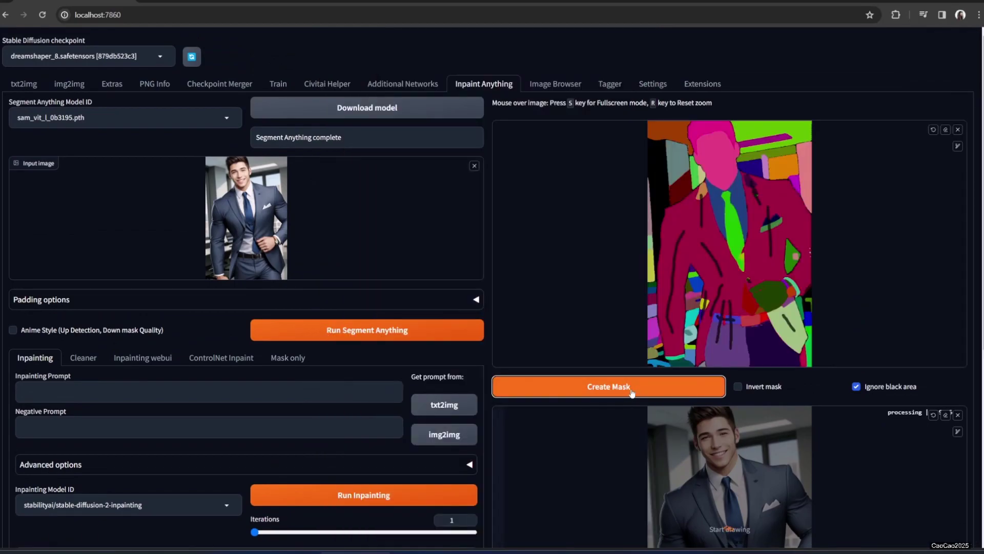
pyautogui.scroll(-2, 777, 416)
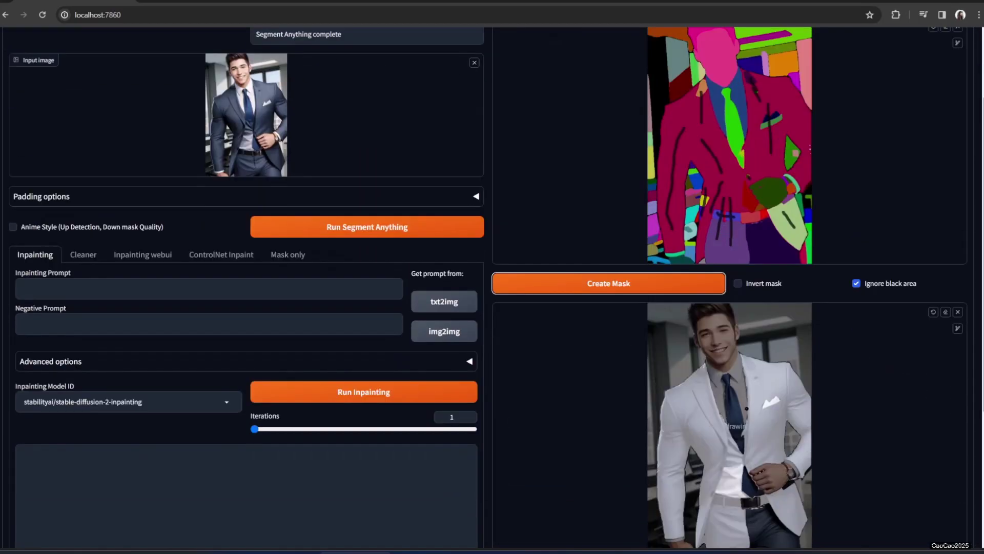
pyautogui.scroll(-2, 778, 416)
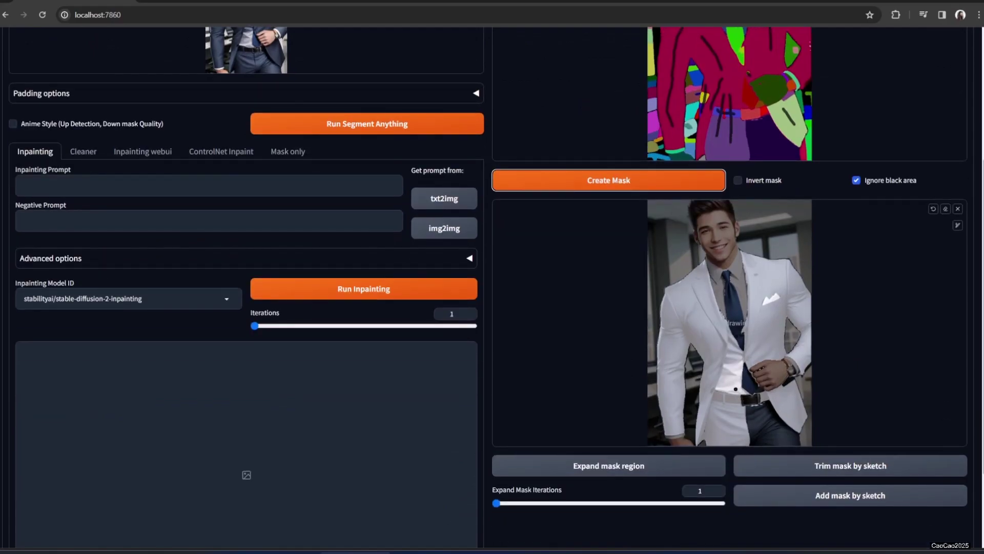
pyautogui.click(655, 466)
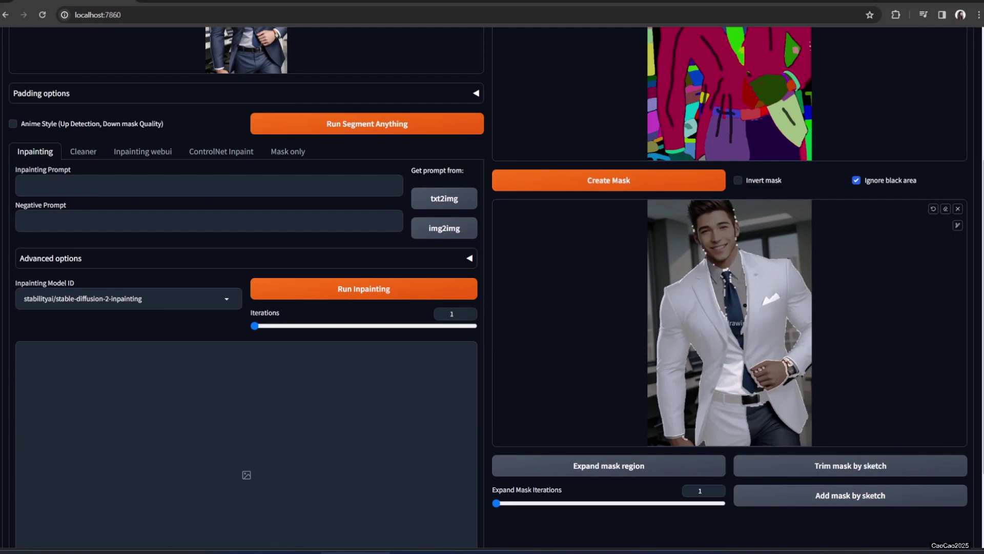
# Step: Sketch over the excess mask areas along the face, collar, tie, wrist, belt and trousers in fullscreen mode, and trim them from the mask
pyautogui.click(958, 227)
pyautogui.moveTo(692, 225); pyautogui.dragTo(705, 250)
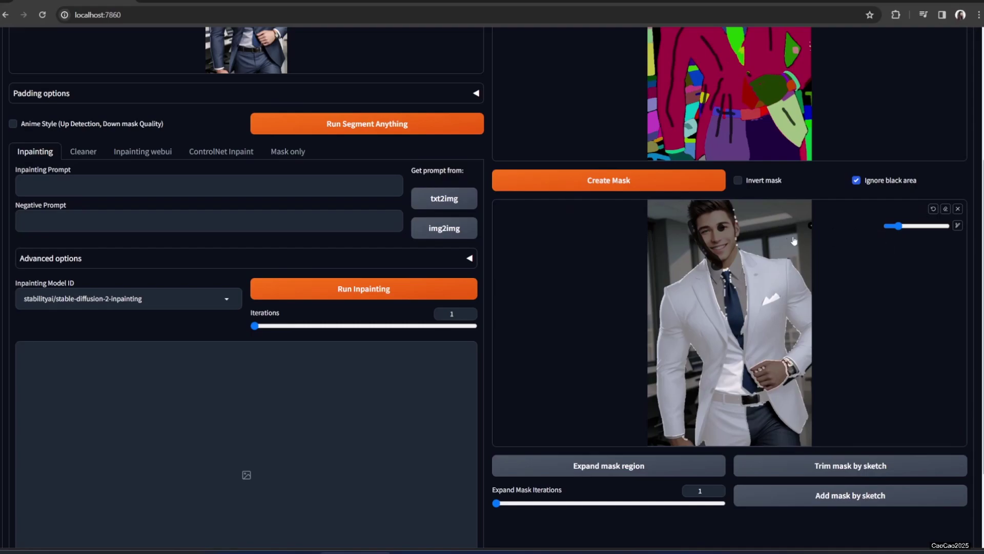
pyautogui.press('s')
pyautogui.moveTo(474, 85)
pyautogui.mouseDown()
pyautogui.moveTo(495, 53)
pyautogui.moveTo(501, 120)
pyautogui.moveTo(476, 160)
pyautogui.moveTo(474, 187)
pyautogui.moveTo(489, 208)
pyautogui.moveTo(474, 224)
pyautogui.moveTo(479, 252)
pyautogui.mouseUp()
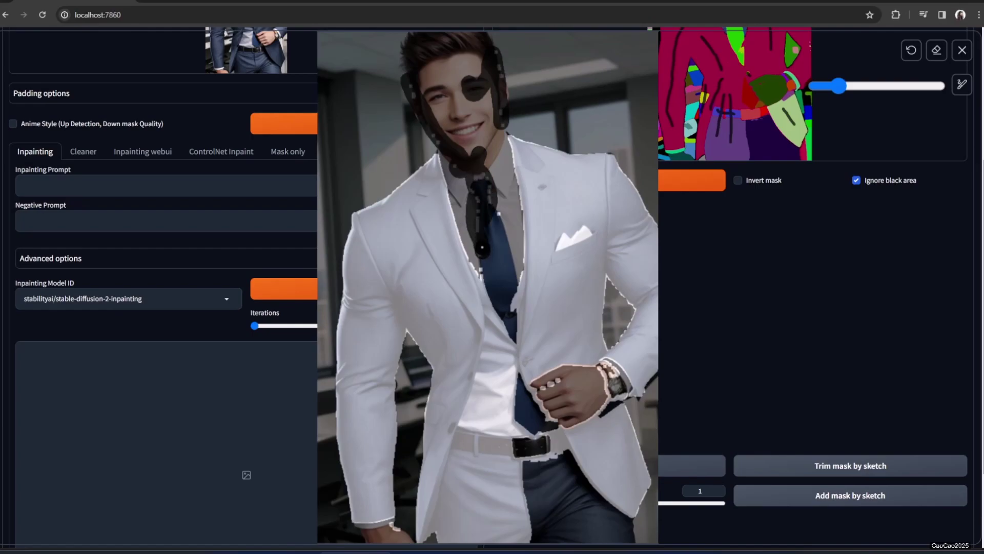
pyautogui.scroll(-2, 392, 417)
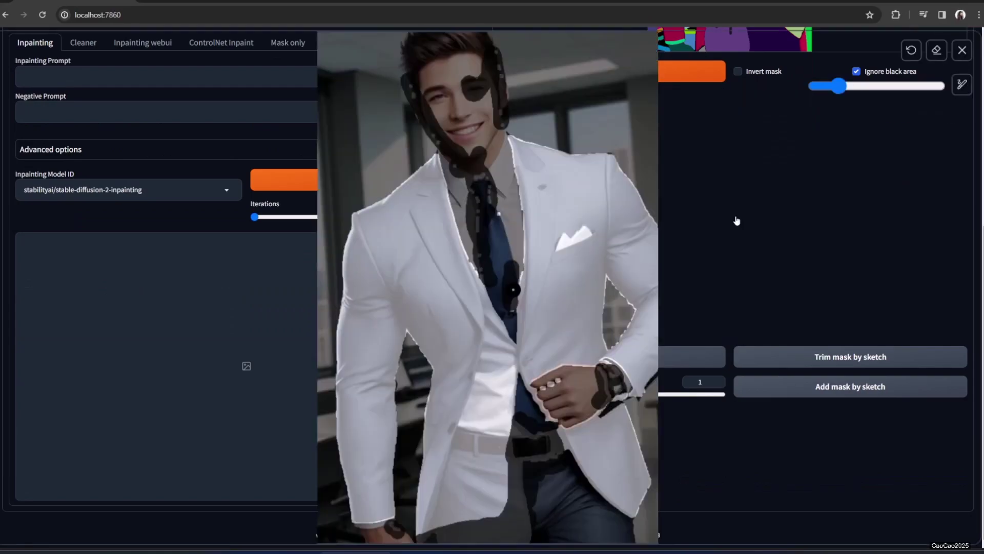
pyautogui.moveTo(513, 290)
pyautogui.mouseDown()
pyautogui.moveTo(517, 275)
pyautogui.moveTo(508, 271)
pyautogui.moveTo(511, 307)
pyautogui.moveTo(506, 285)
pyautogui.mouseUp()
pyautogui.moveTo(496, 215)
pyautogui.mouseDown()
pyautogui.moveTo(499, 238)
pyautogui.moveTo(500, 223)
pyautogui.mouseUp()
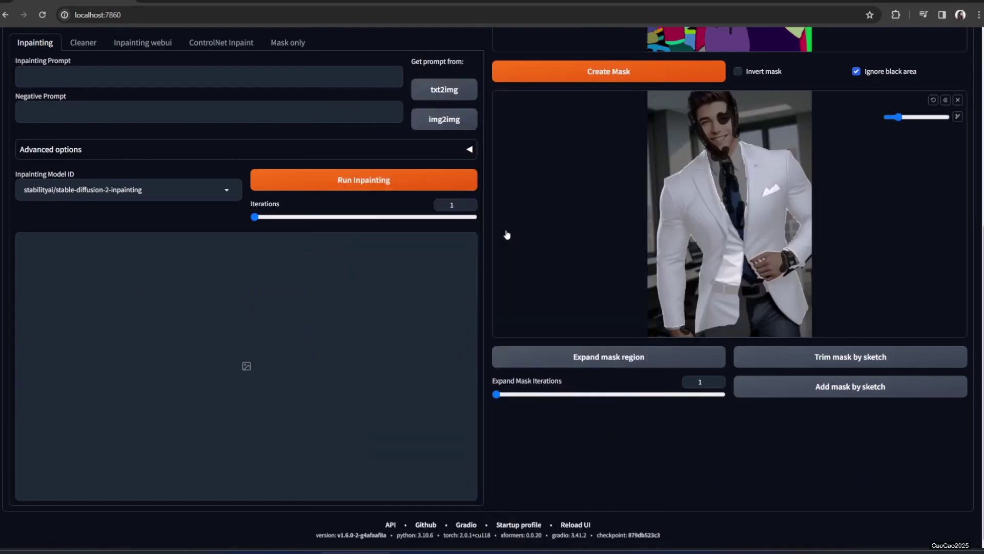
pyautogui.click(860, 357)
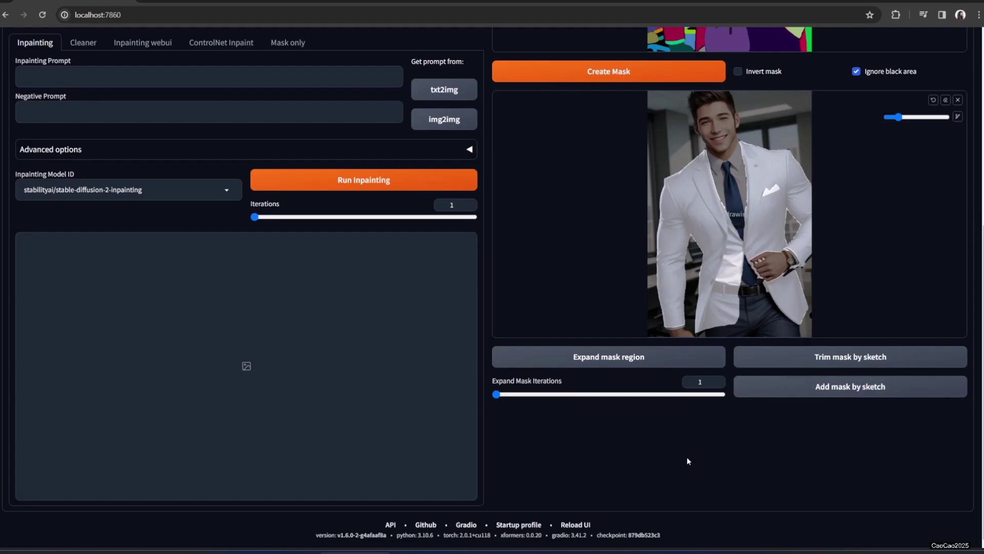
# Step: Enter "white suit" as the inpainting prompt and set the sampler to Euler a in the advanced options
pyautogui.scroll(6, 659, 444)
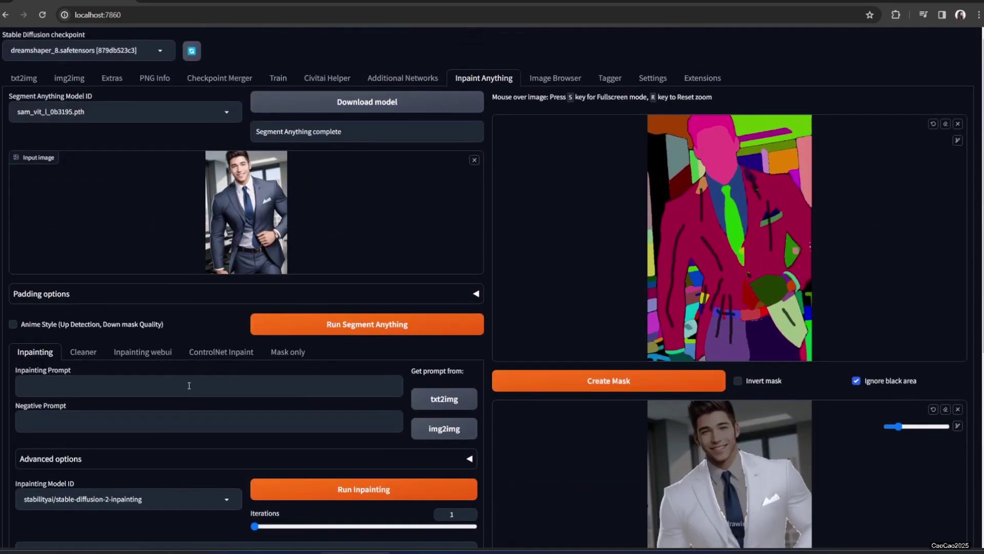
pyautogui.click(189, 385)
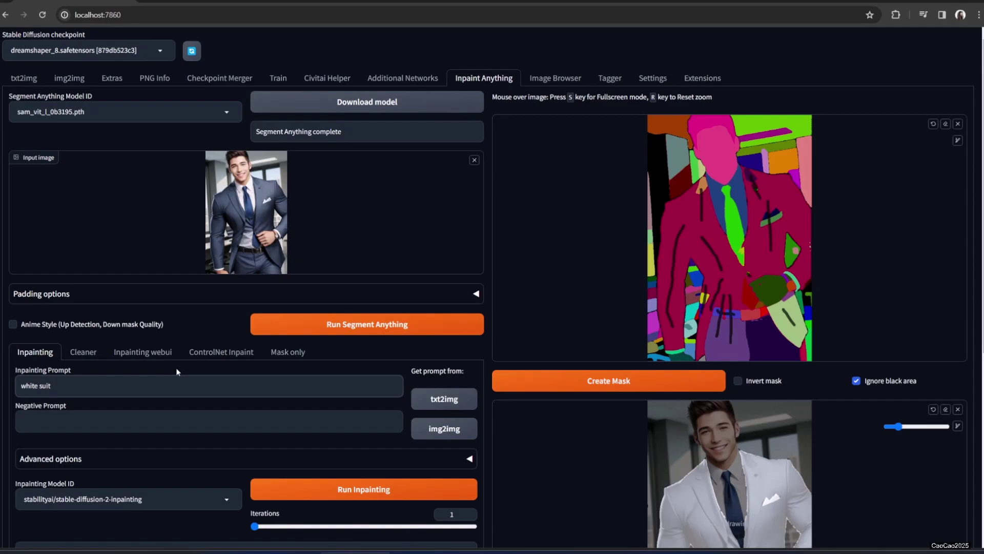
pyautogui.scroll(-1, 333, 362)
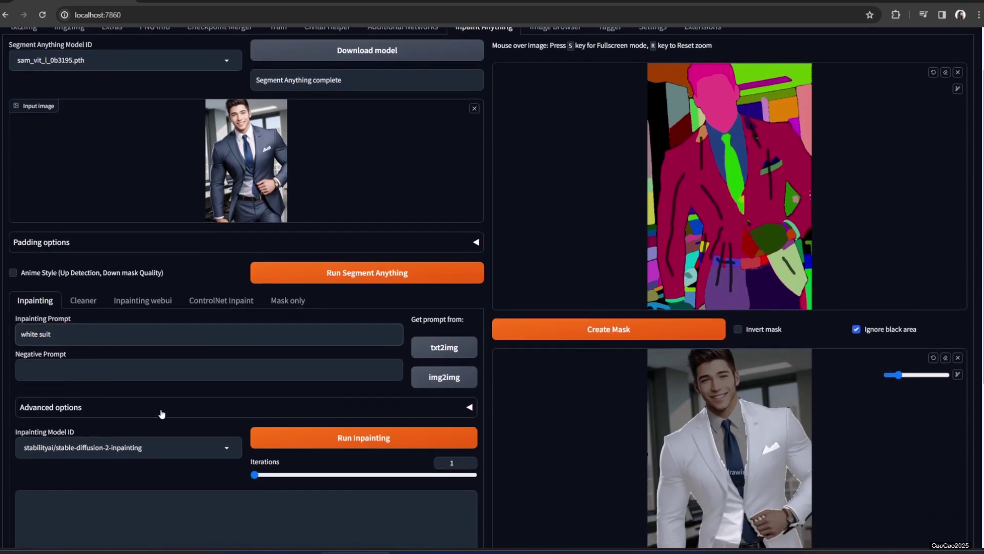
pyautogui.click(162, 412)
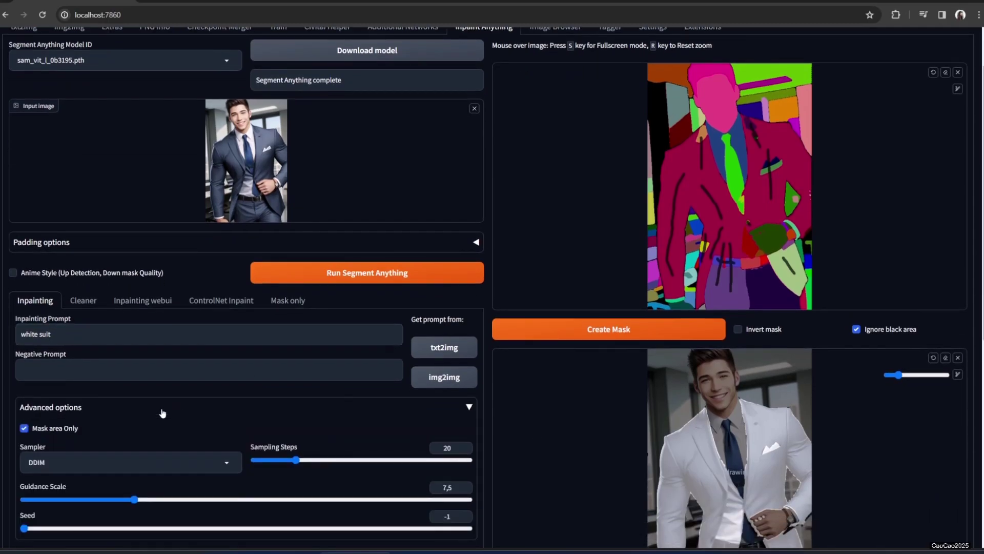
pyautogui.scroll(-1, 125, 431)
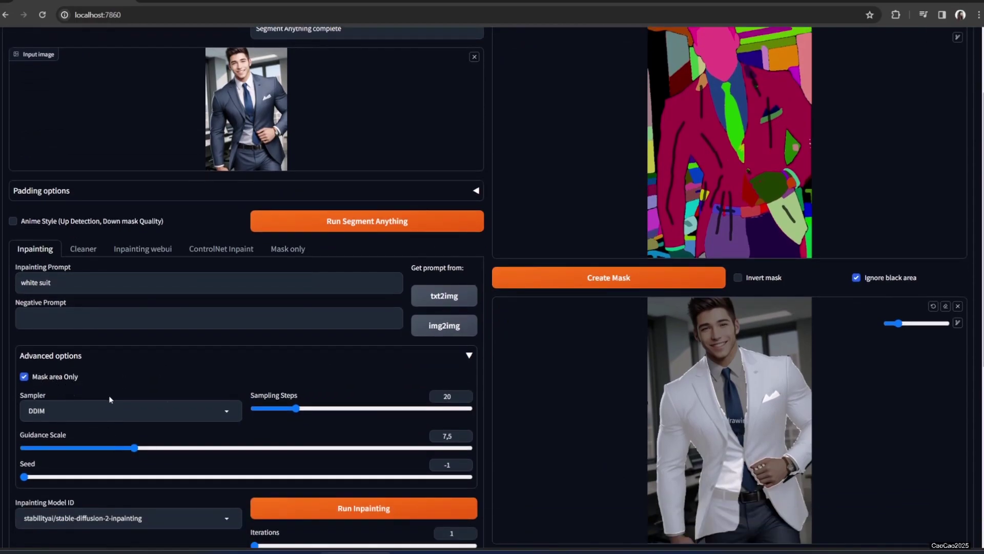
pyautogui.click(161, 412)
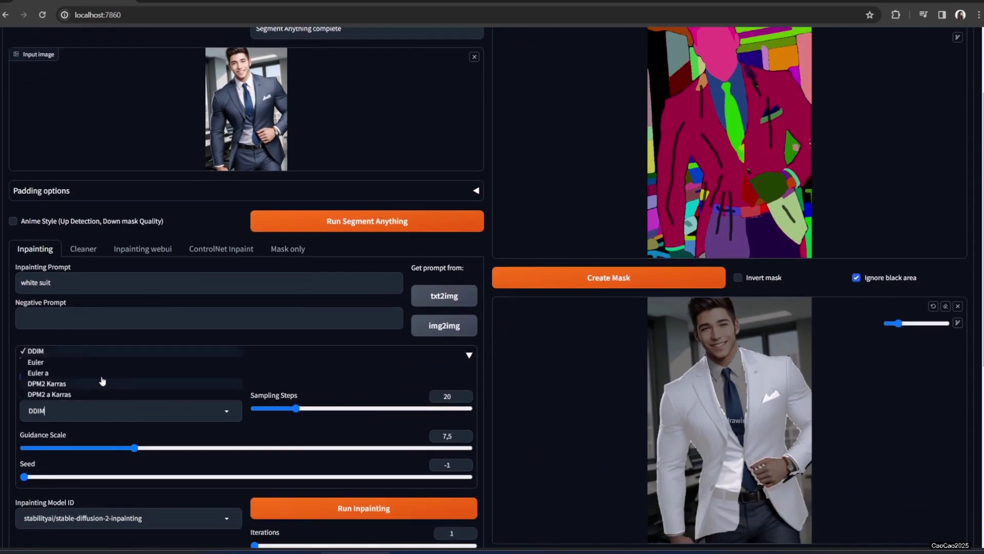
pyautogui.click(36, 373)
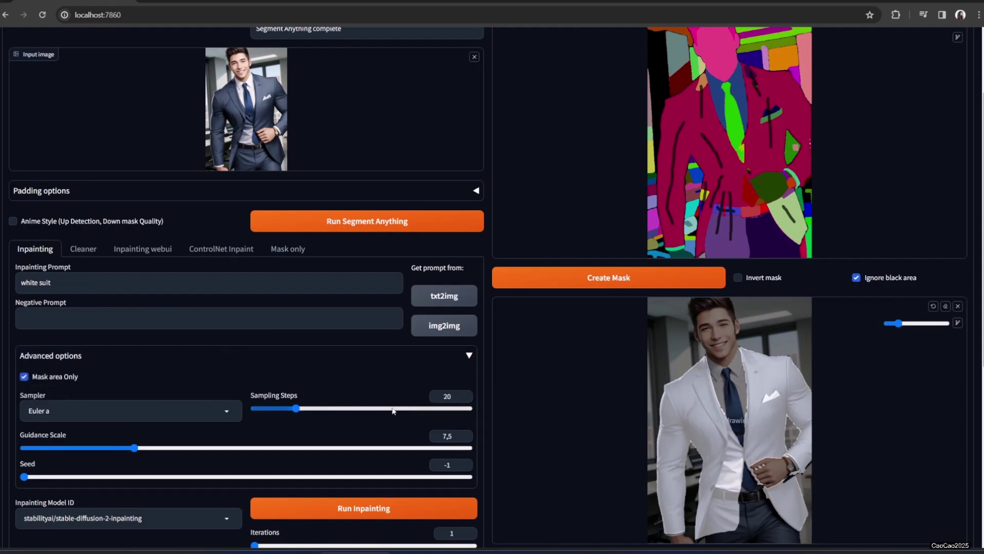
# Step: Expand the trimmed suit mask region twice, using 1 iteration each time
pyautogui.scroll(-1, 410, 405)
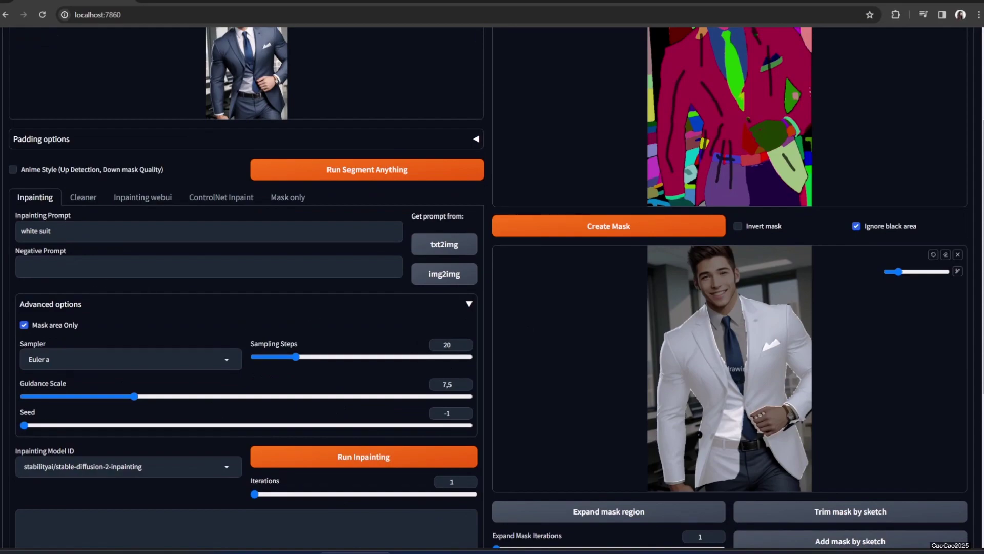
pyautogui.scroll(-1, 697, 469)
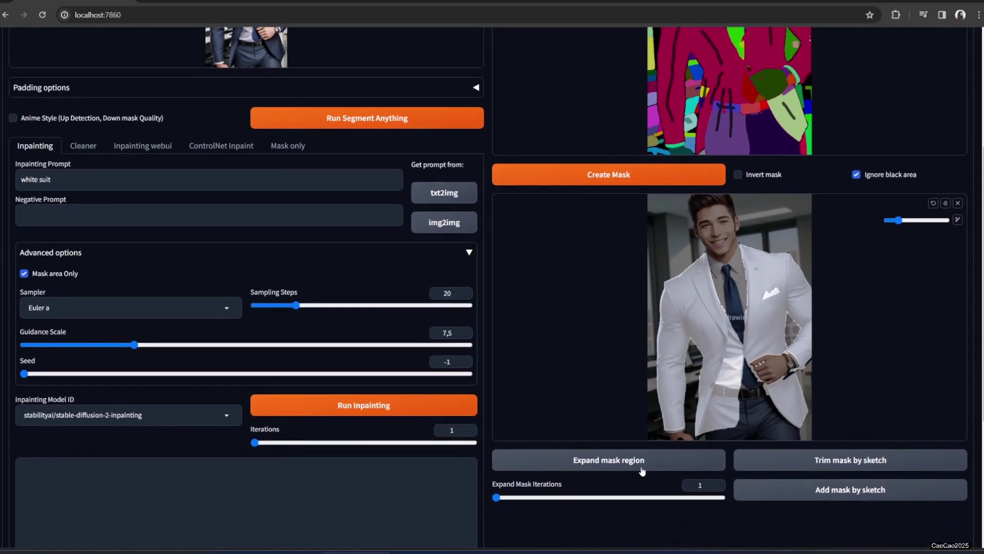
pyautogui.click(639, 460)
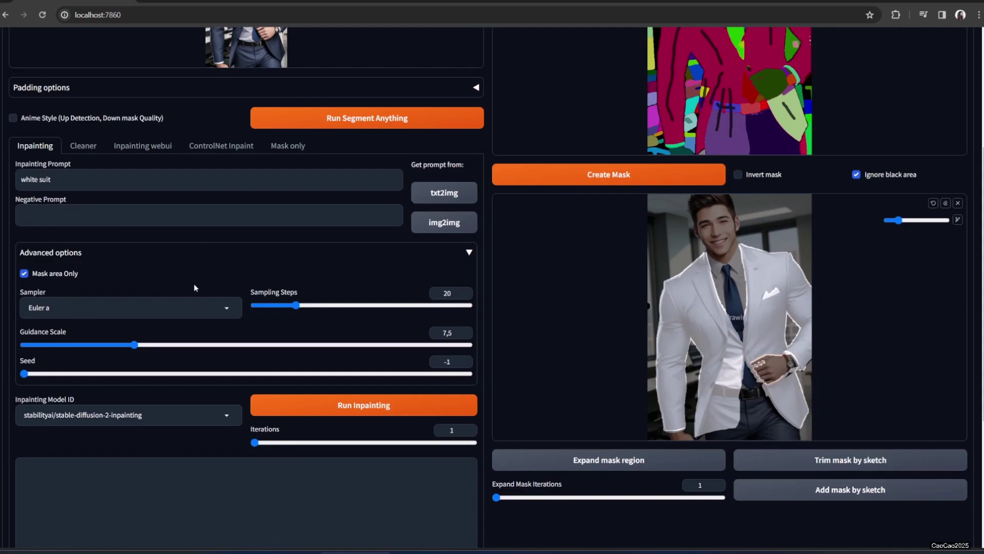
pyautogui.click(575, 460)
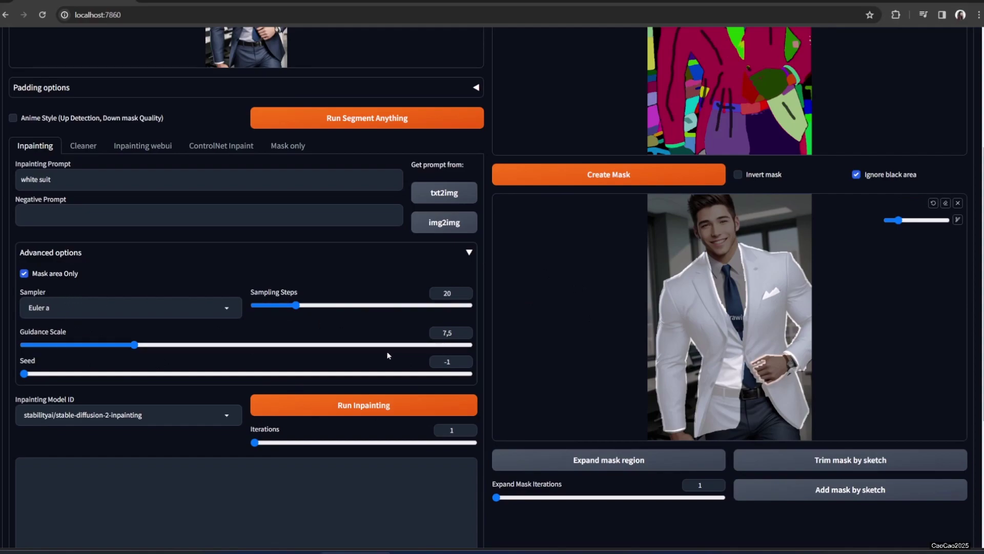
# Step: Run the inpainting on the masked suit with the stabilityai/stable-diffusion-2-inpainting model and 1 iteration
pyautogui.scroll(-1, 252, 367)
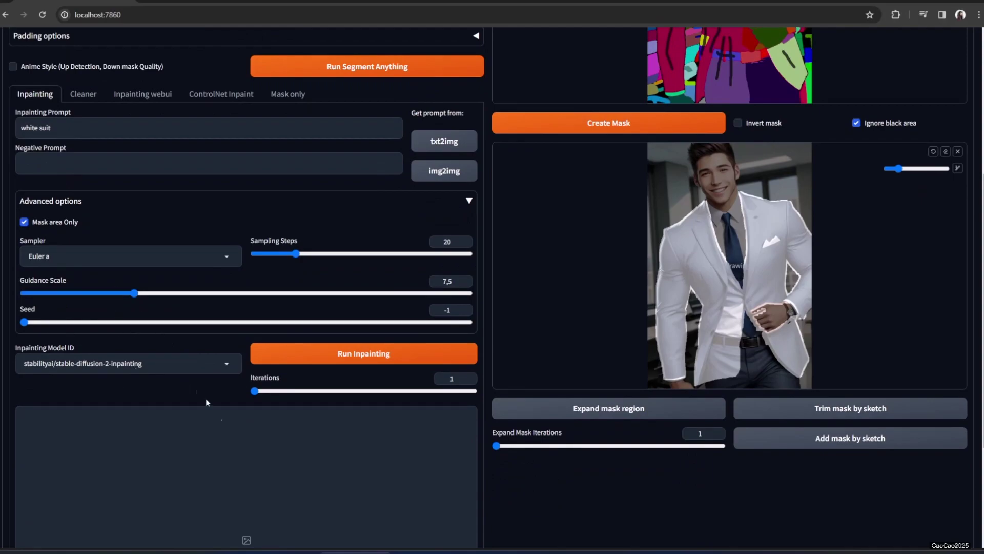
pyautogui.scroll(-3, 234, 436)
pyautogui.scroll(2, 235, 431)
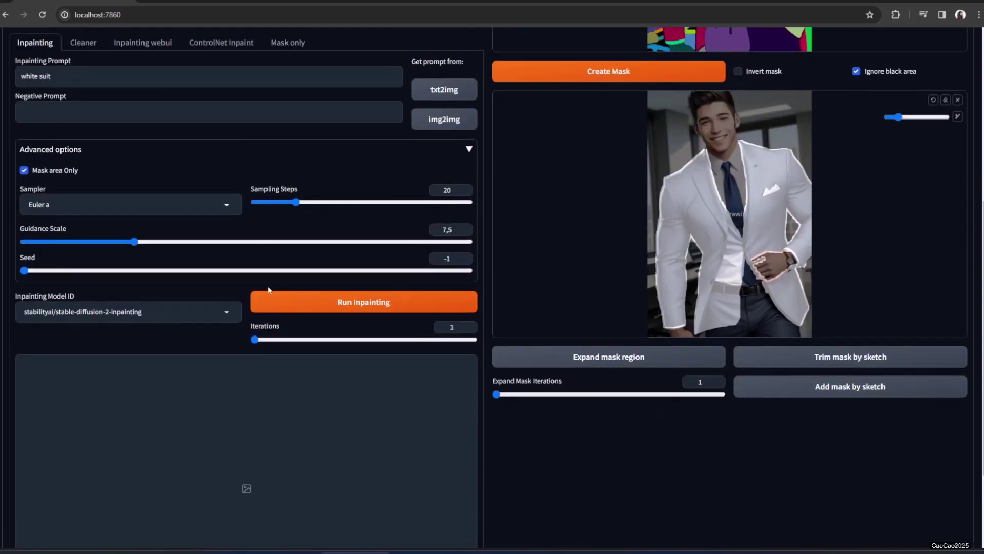
pyautogui.click(307, 304)
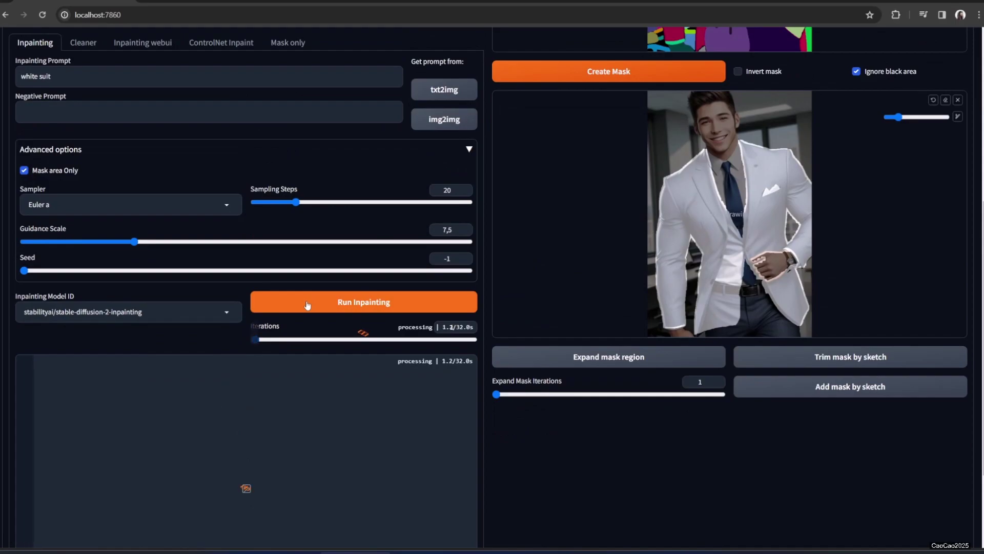
pyautogui.scroll(-1, 306, 314)
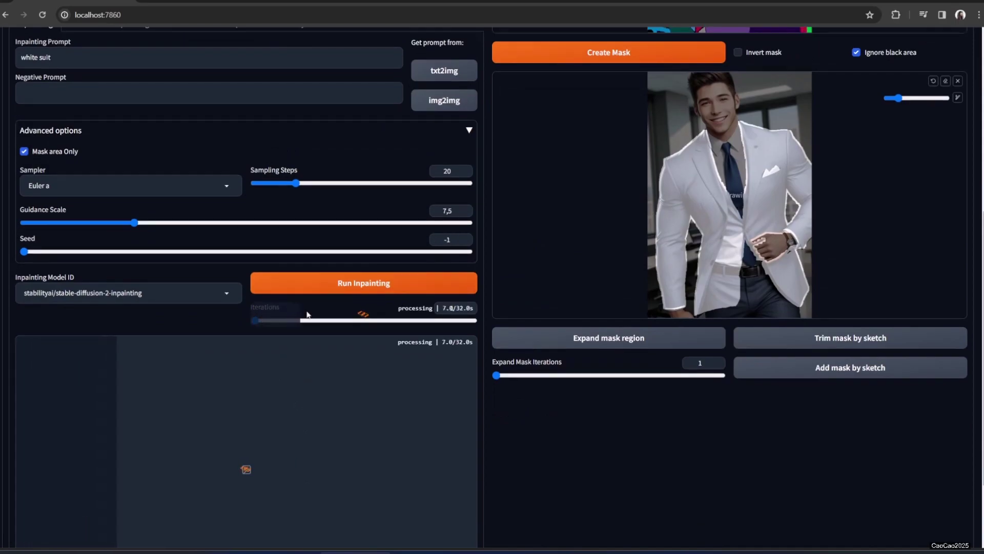
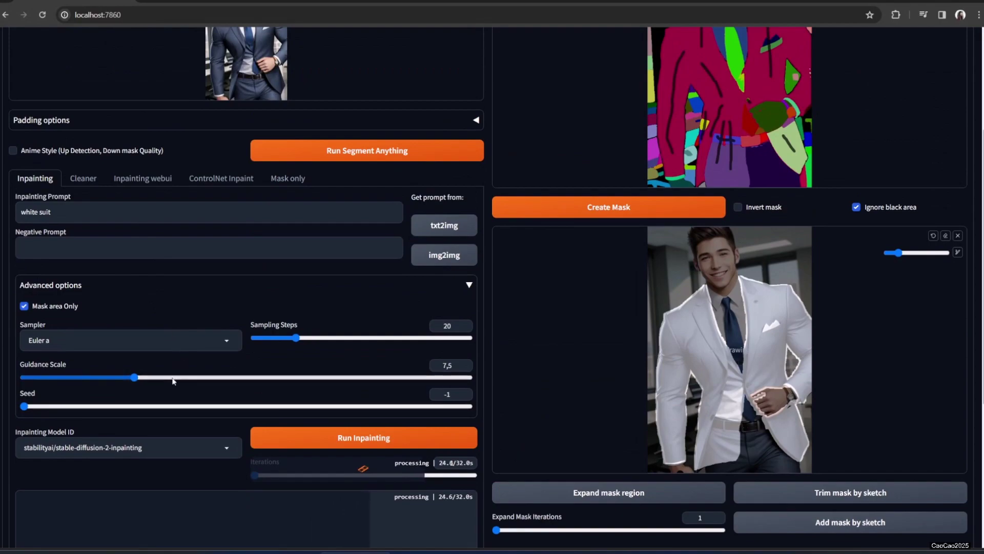
# Step: Review the available inpainting models without changing the selection, and examine the generated image
pyautogui.click(196, 449)
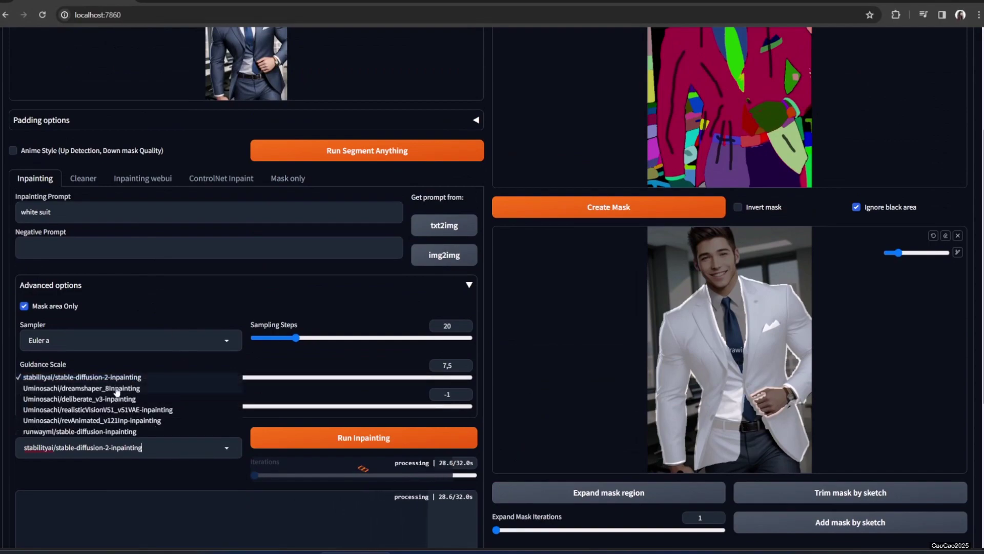
pyautogui.click(252, 269)
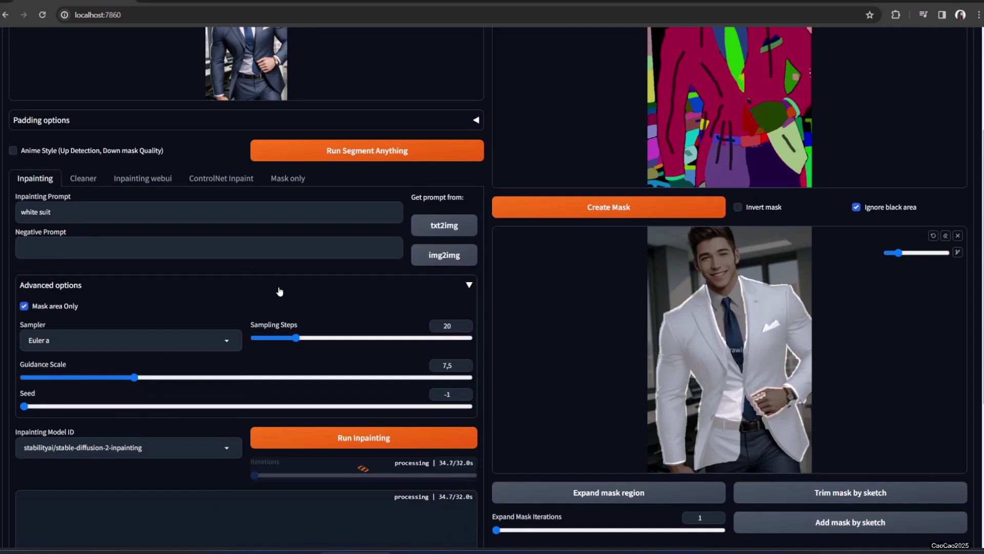
pyautogui.scroll(4, 185, 308)
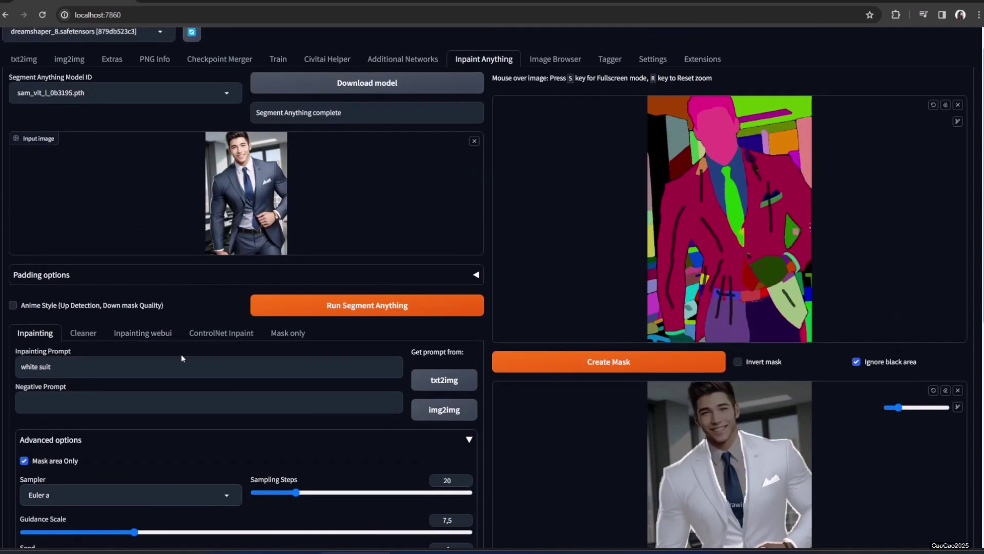
pyautogui.scroll(-3, 185, 359)
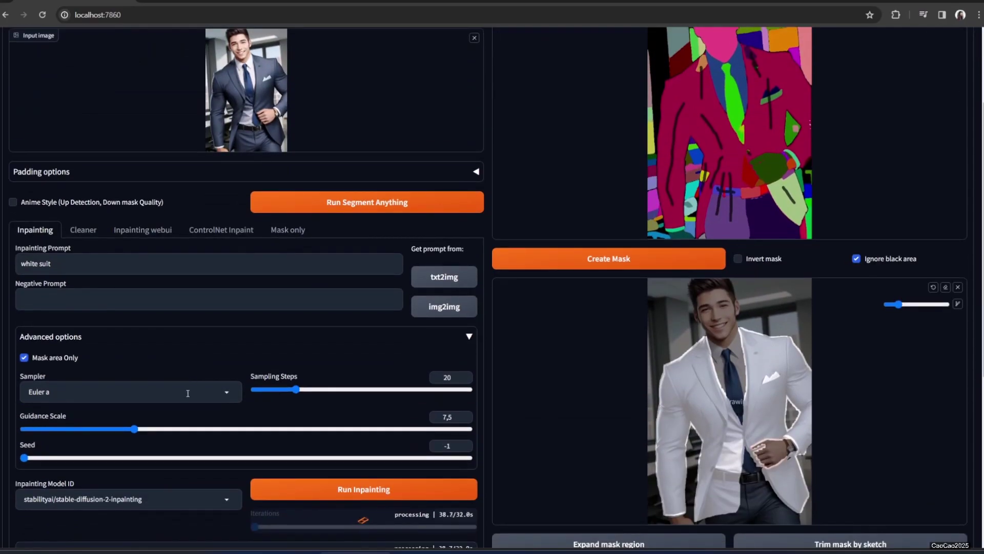
pyautogui.click(193, 500)
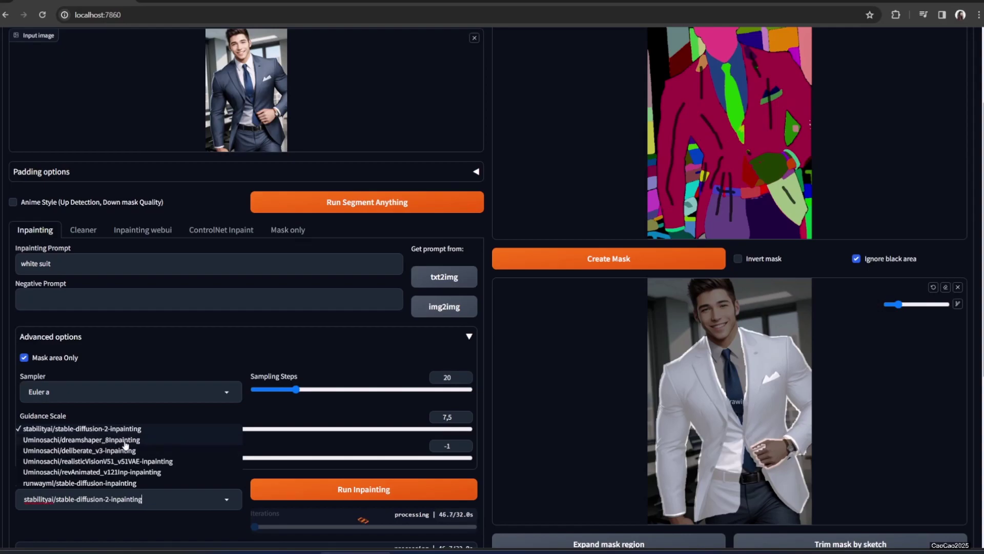
pyautogui.click(190, 326)
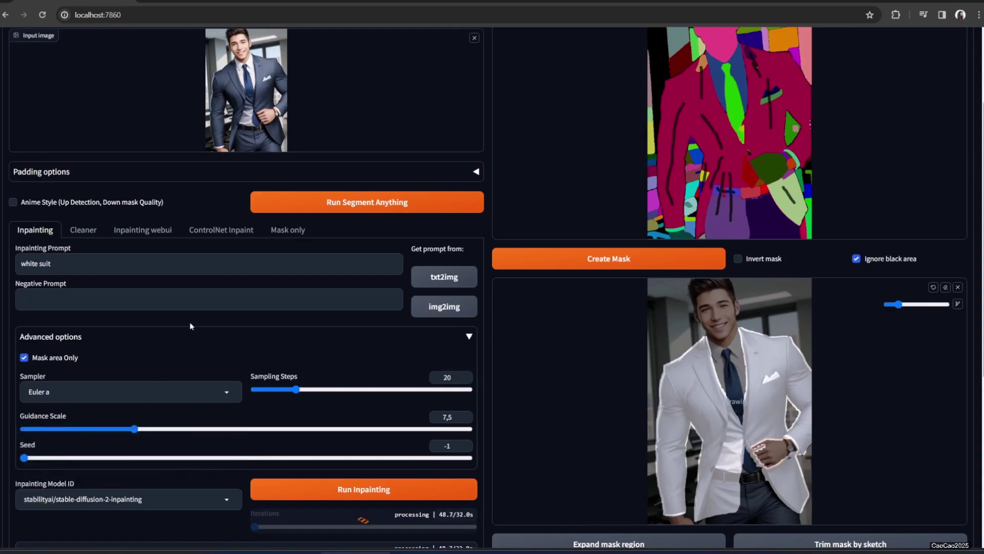
pyautogui.scroll(-6, 190, 322)
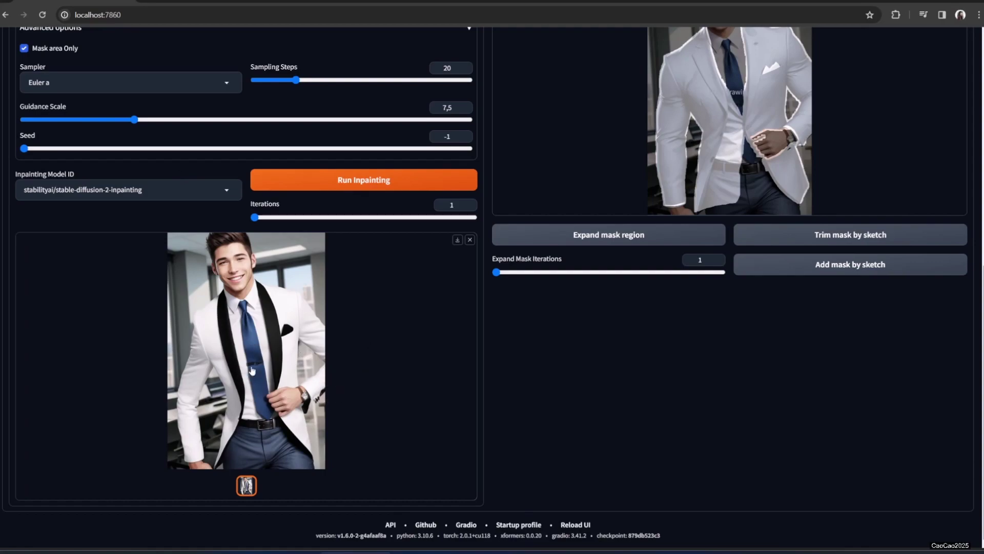
# Step: Switch the inpainting model to Uminosachi/dreamshaper_8Inpainting and run the inpainting with the same prompt
pyautogui.click(94, 190)
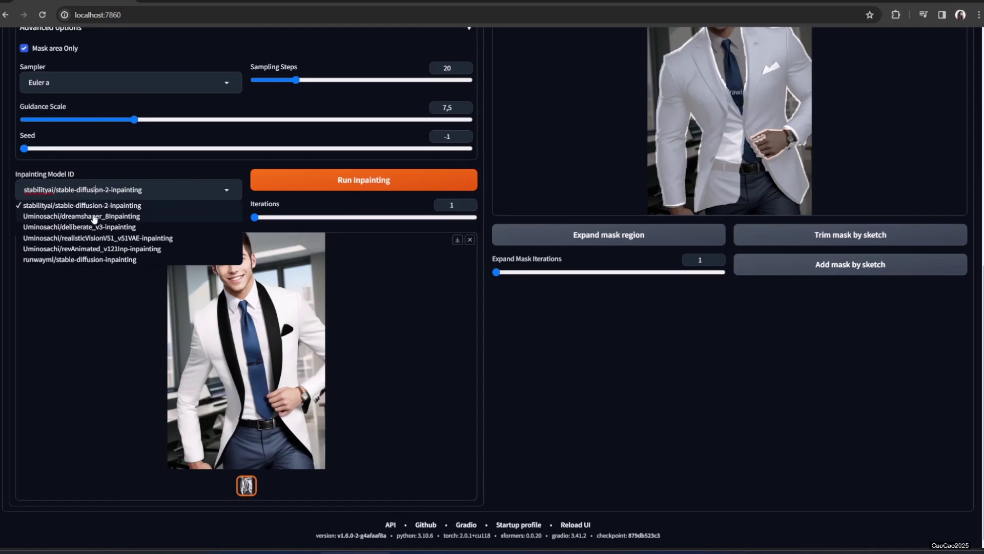
pyautogui.click(94, 216)
pyautogui.click(358, 188)
pyautogui.scroll(2, 367, 291)
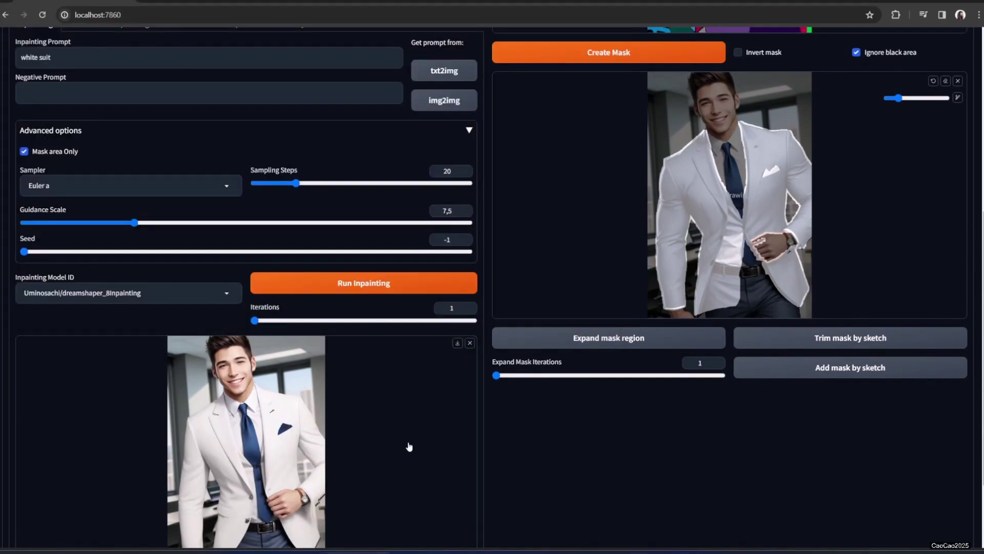
# Step: Inspect the suit in the newly generated image in the enlarged view and close the view
pyautogui.scroll(-1, 385, 435)
pyautogui.click(283, 351)
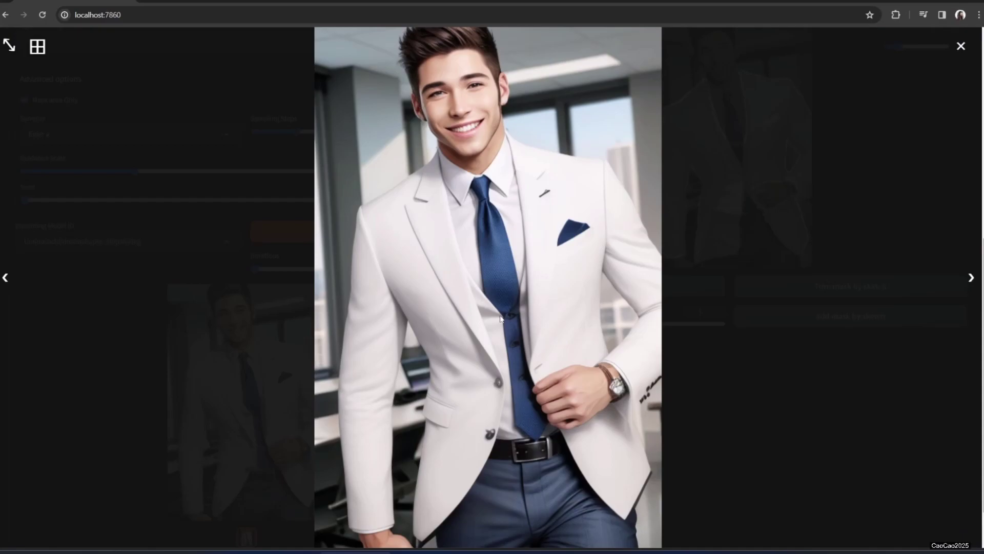
pyautogui.click(718, 408)
pyautogui.scroll(1, 432, 423)
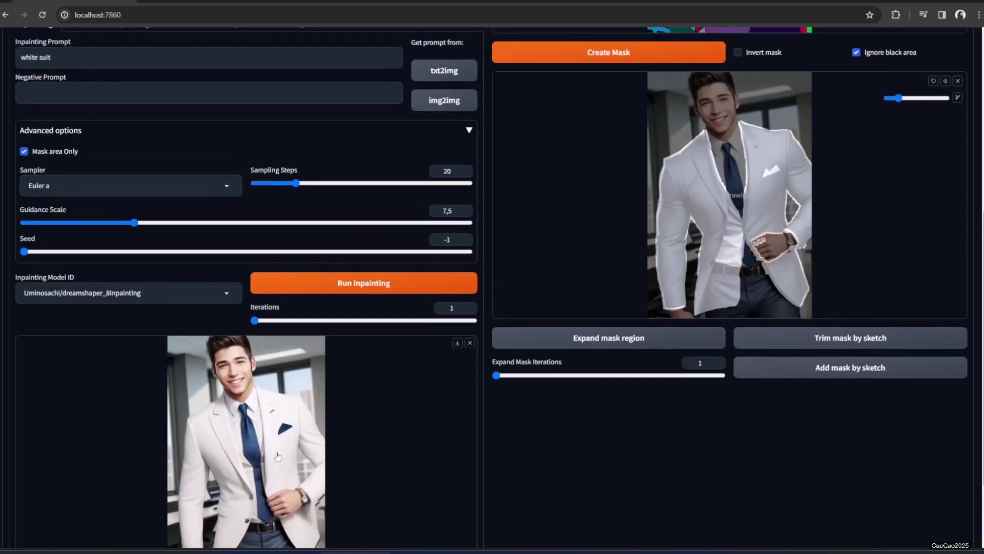
pyautogui.click(301, 437)
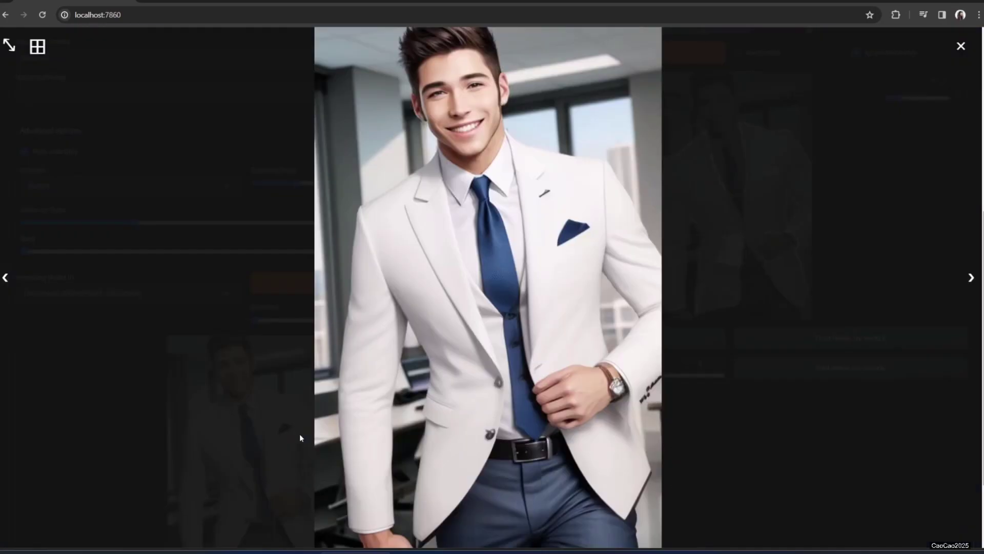
pyautogui.click(730, 449)
# Step: Run the inpainting again with the same mask, prompt and dreamshaper_8Inpainting model
pyautogui.scroll(2, 730, 450)
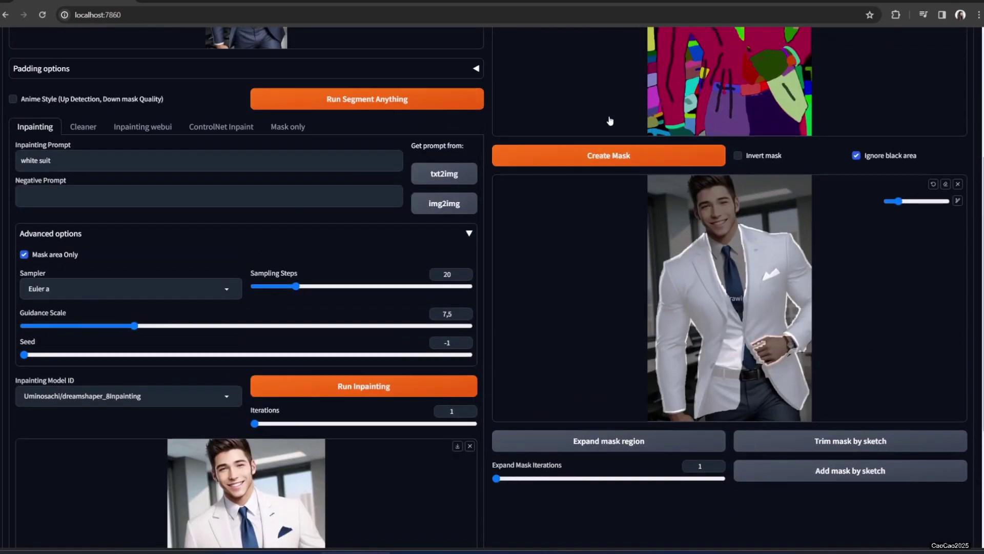
pyautogui.scroll(-3, 312, 427)
pyautogui.click(387, 232)
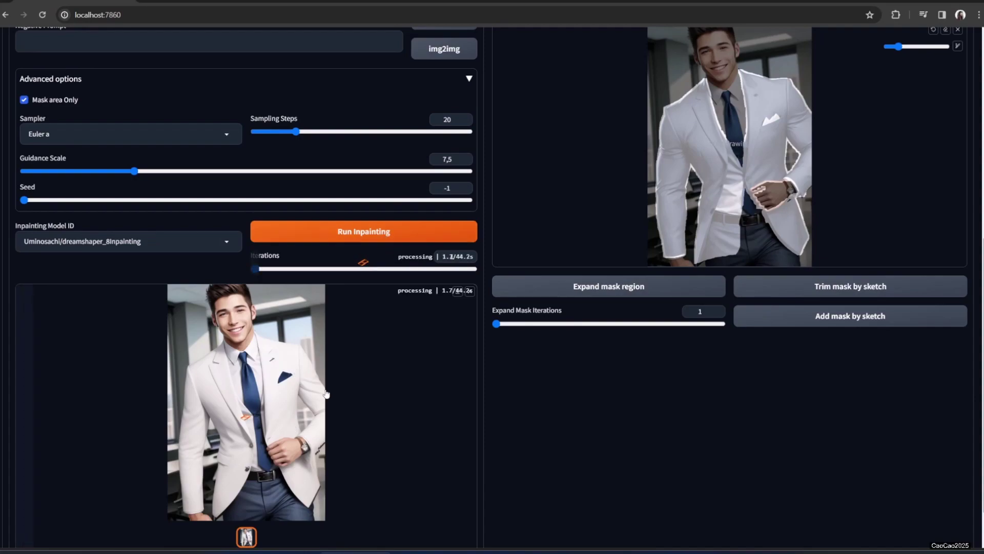
# Step: Examine the latest dreamshaper_8Inpainting suit result at enlarged size, return to the page and review it against the mask and settings
pyautogui.scroll(-1, 404, 410)
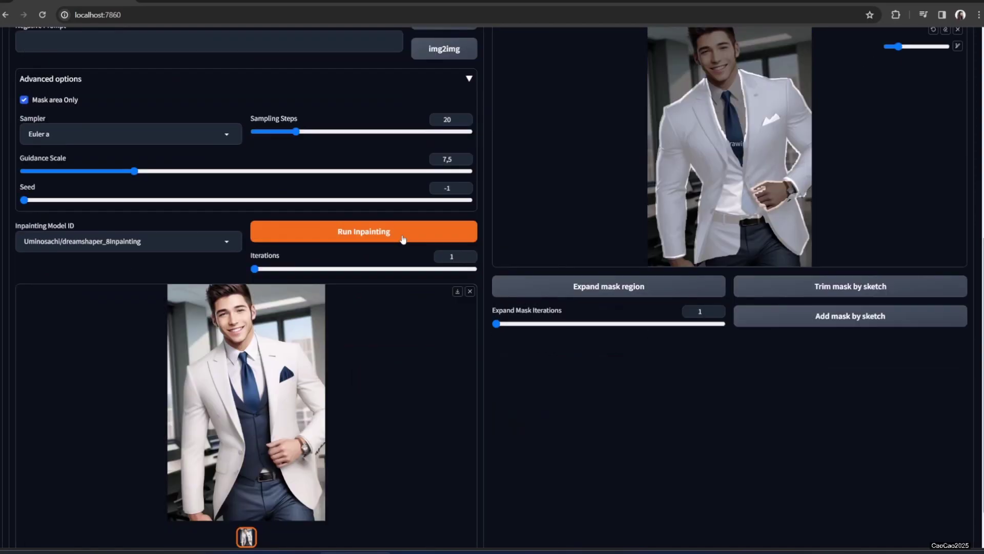
pyautogui.click(329, 421)
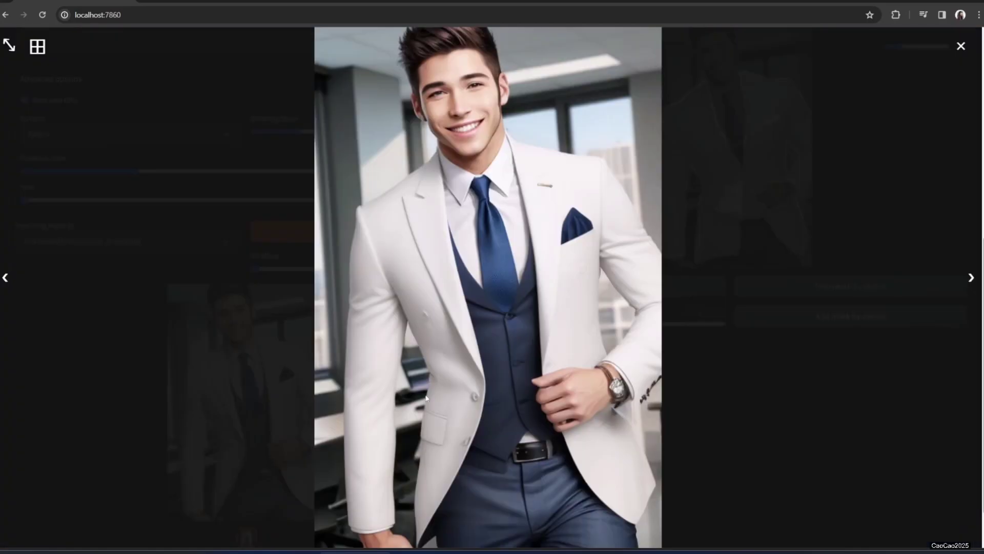
pyautogui.click(722, 417)
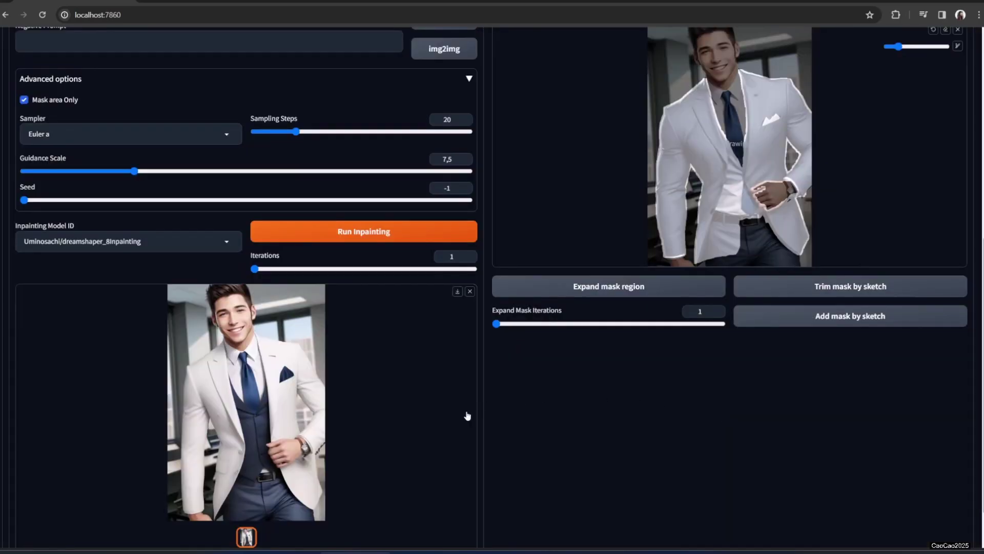
pyautogui.scroll(4, 404, 432)
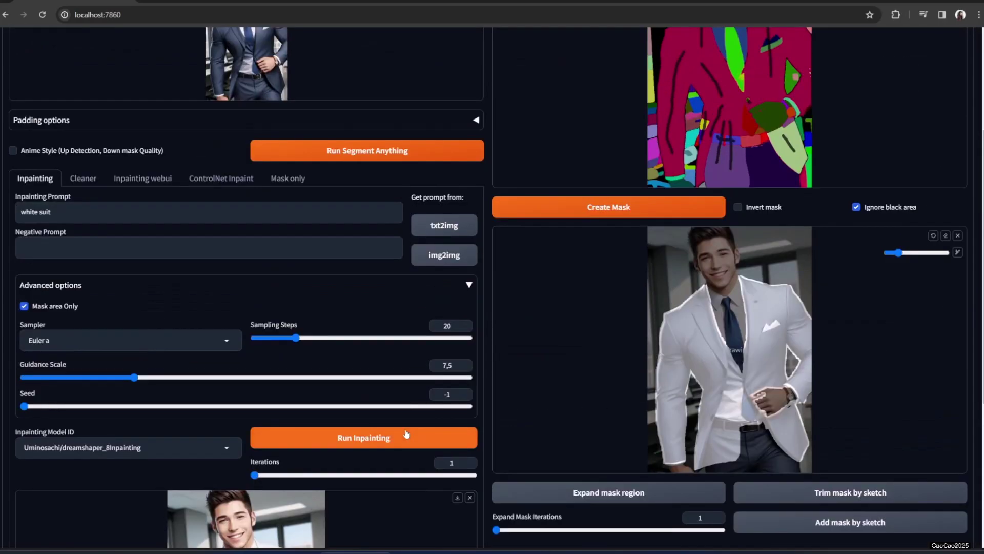
pyautogui.scroll(-5, 276, 430)
# Step: Replace the input image with the picture of the red car and Christmas tree in snow, and run Segment Anything on it
pyautogui.scroll(9, 277, 425)
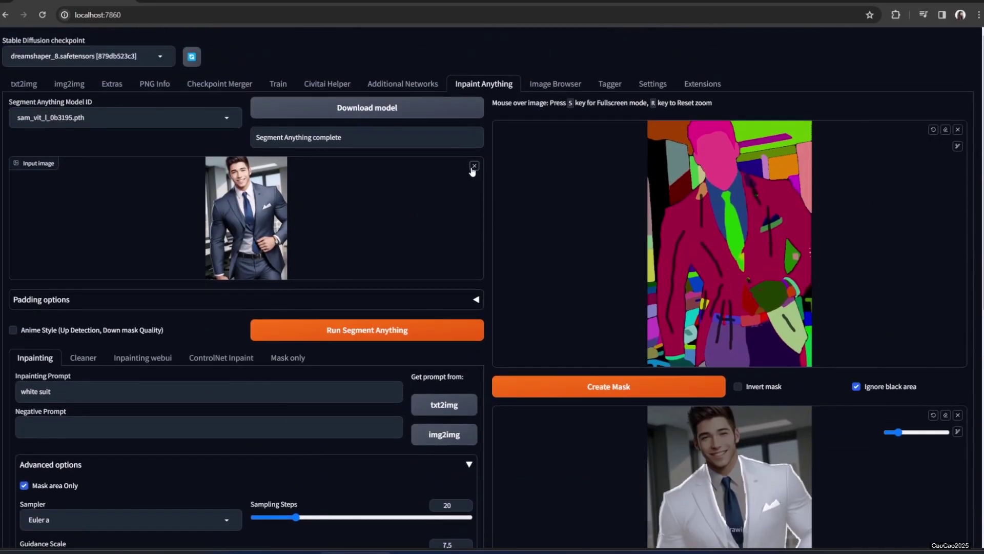
pyautogui.click(474, 167)
pyautogui.hotkey('alt', 'Tab')
pyautogui.moveTo(221, 111); pyautogui.dragTo(201, 214)
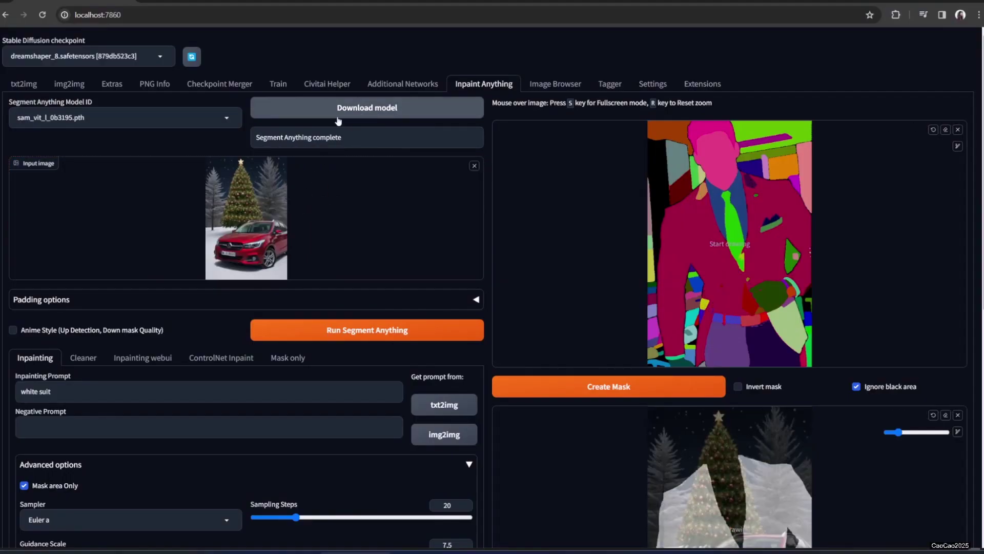
pyautogui.click(342, 329)
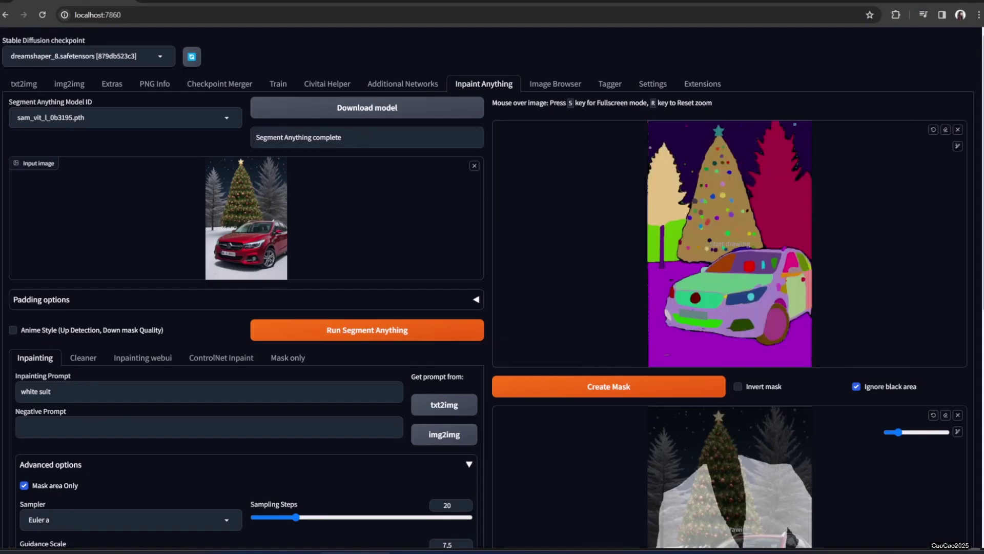
# Step: Mark the snowy ground around the car on the segmentation map and create the mask from it
pyautogui.moveTo(663, 274); pyautogui.dragTo(664, 344)
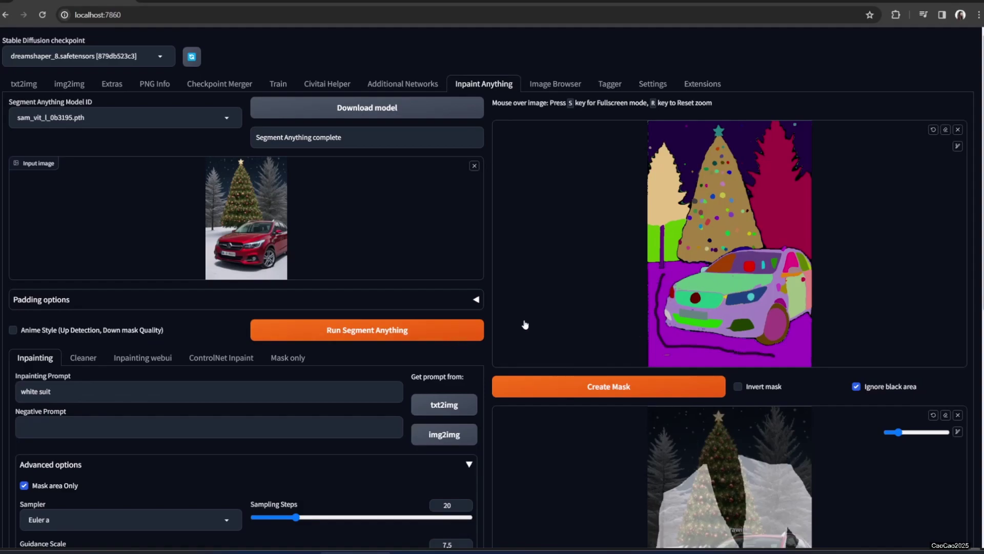
pyautogui.scroll(-1, 610, 327)
pyautogui.click(634, 338)
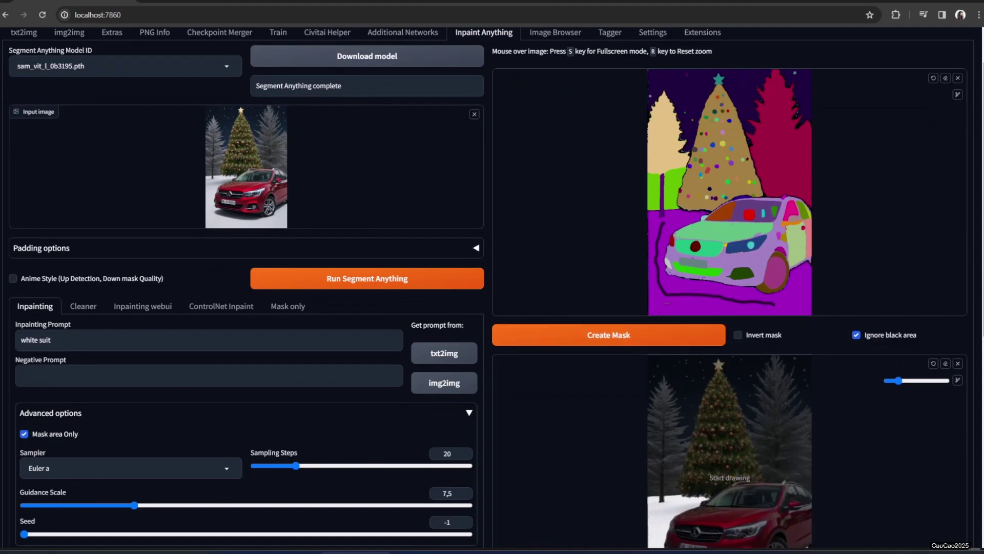
pyautogui.scroll(-2, 626, 520)
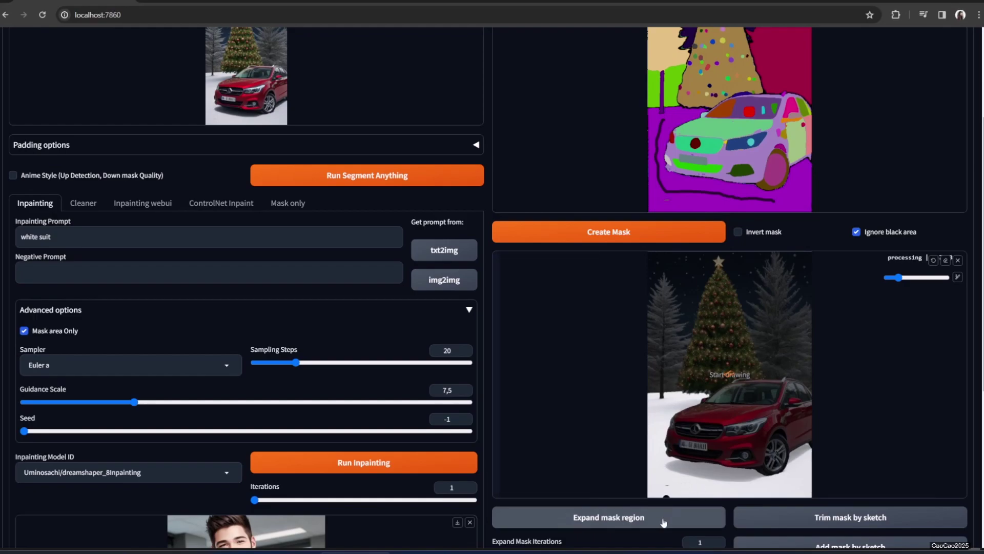
pyautogui.scroll(-1, 702, 464)
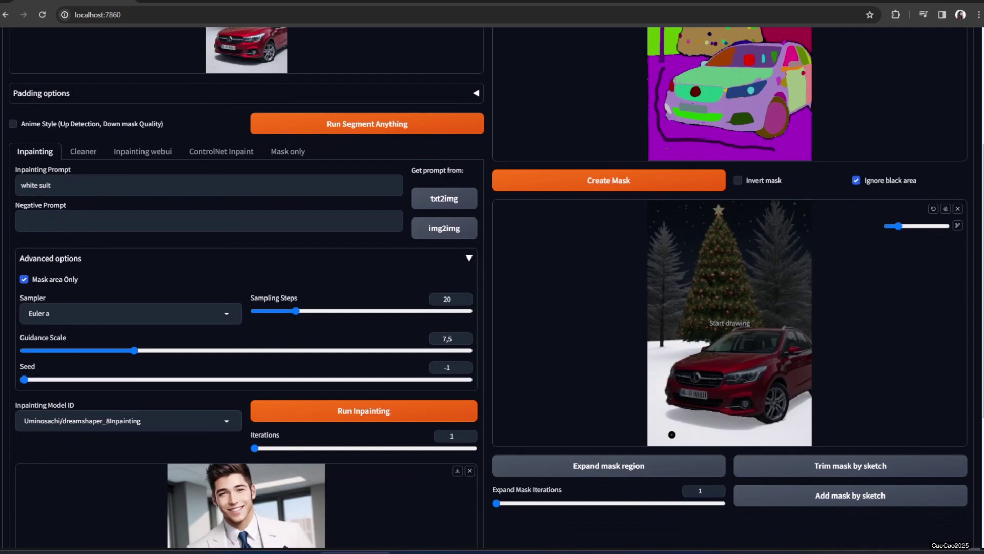
# Step: Set the inpainting prompt to "road" and the negative prompt to "snow", and run the inpainting on the masked ground
pyautogui.moveTo(93, 189); pyautogui.dragTo(1, 180)
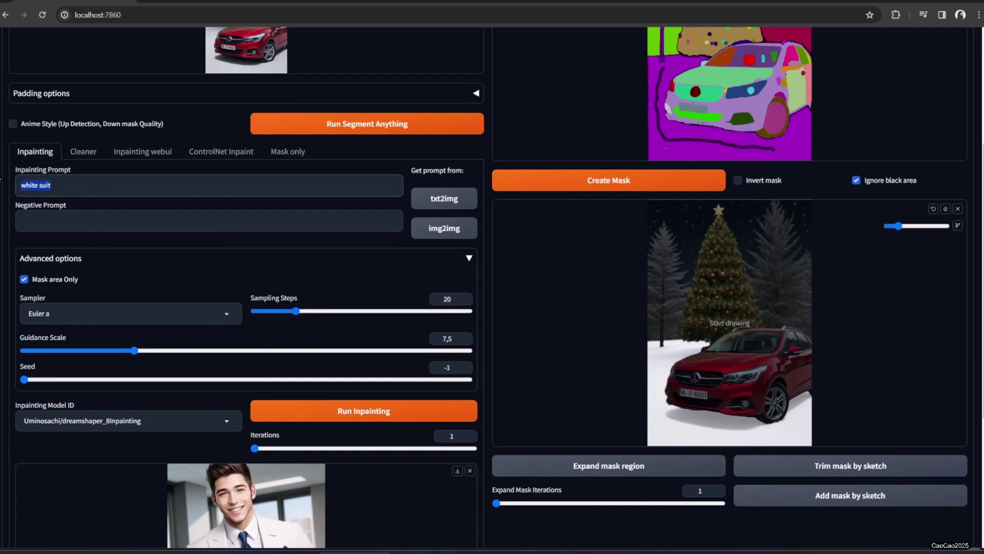
pyautogui.press('BackSpace')
pyautogui.click(64, 222)
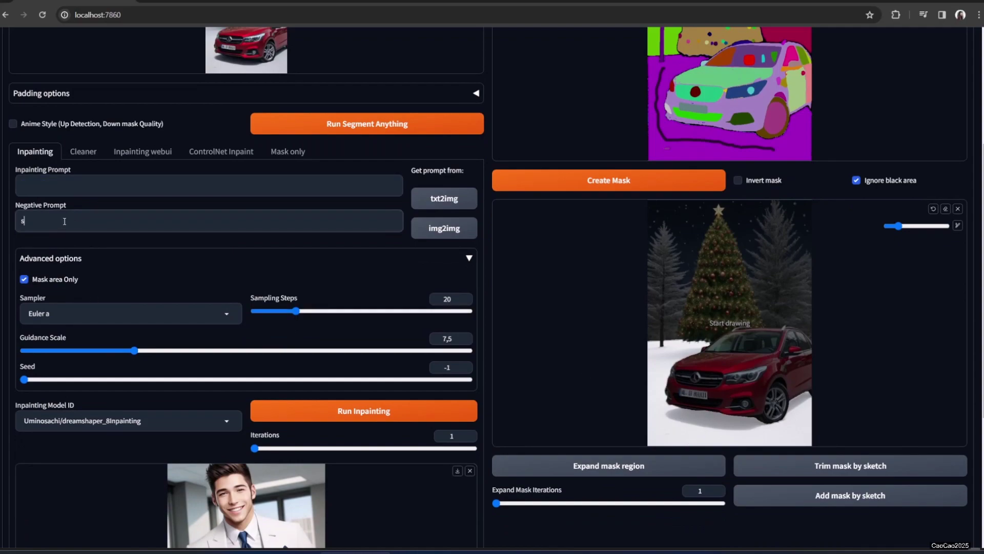
pyautogui.click(80, 188)
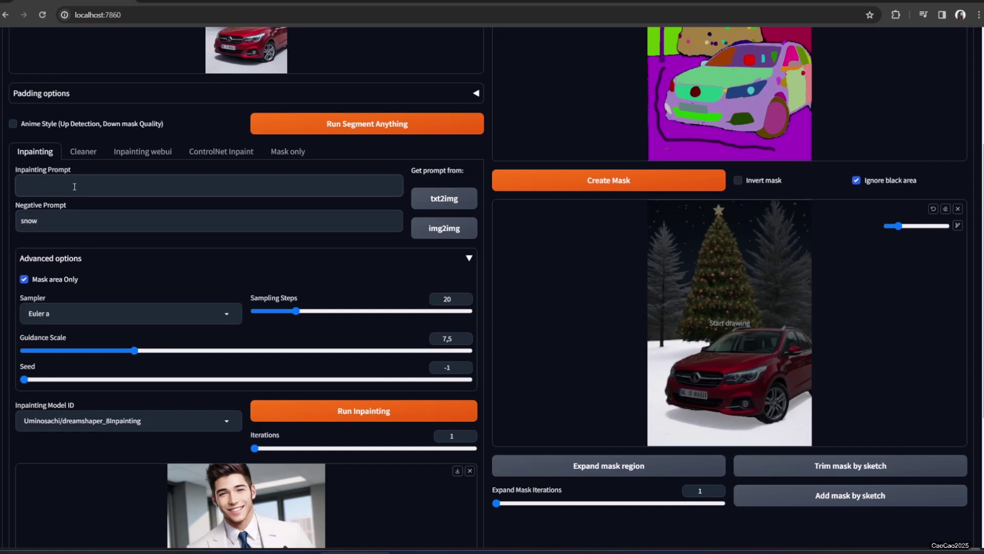
pyautogui.write('road')
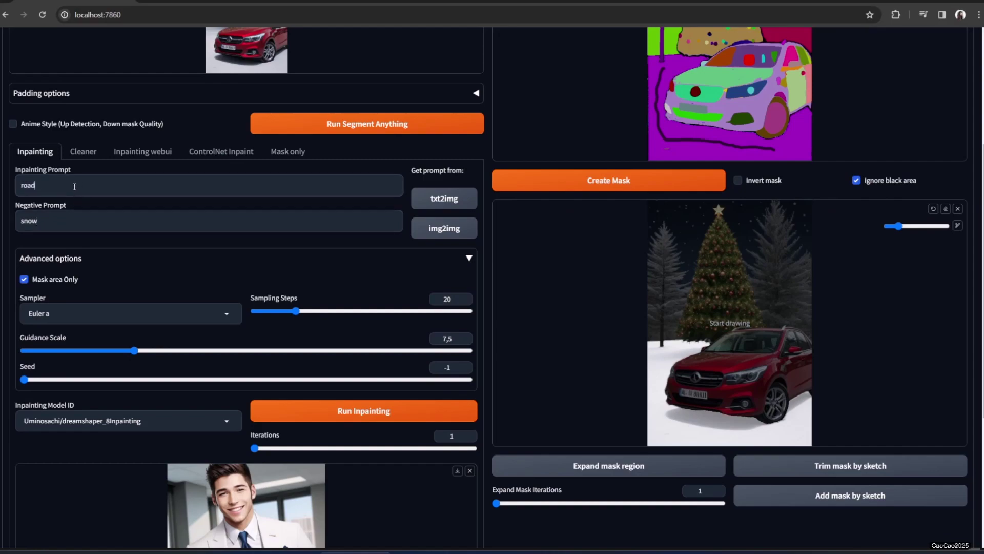
pyautogui.click(431, 418)
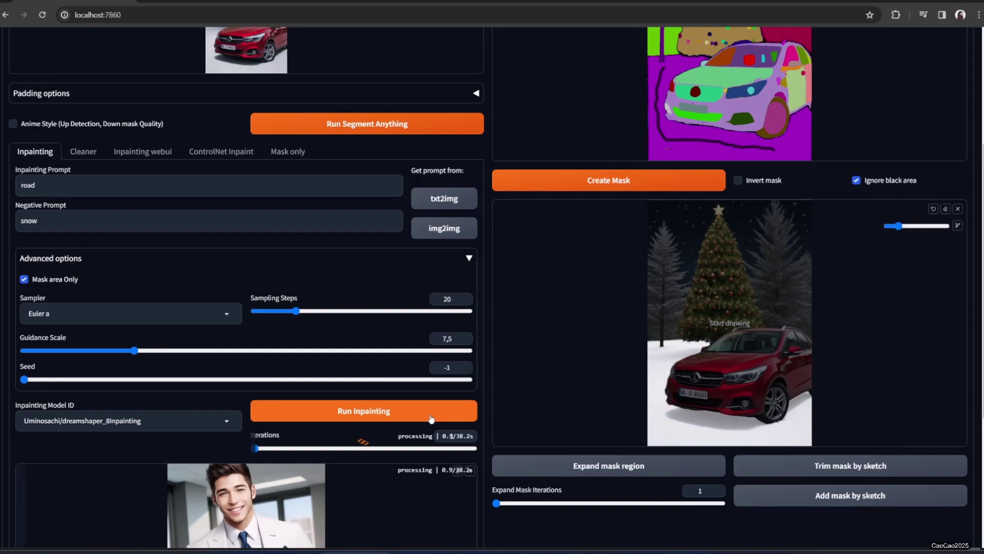
pyautogui.scroll(-4, 438, 410)
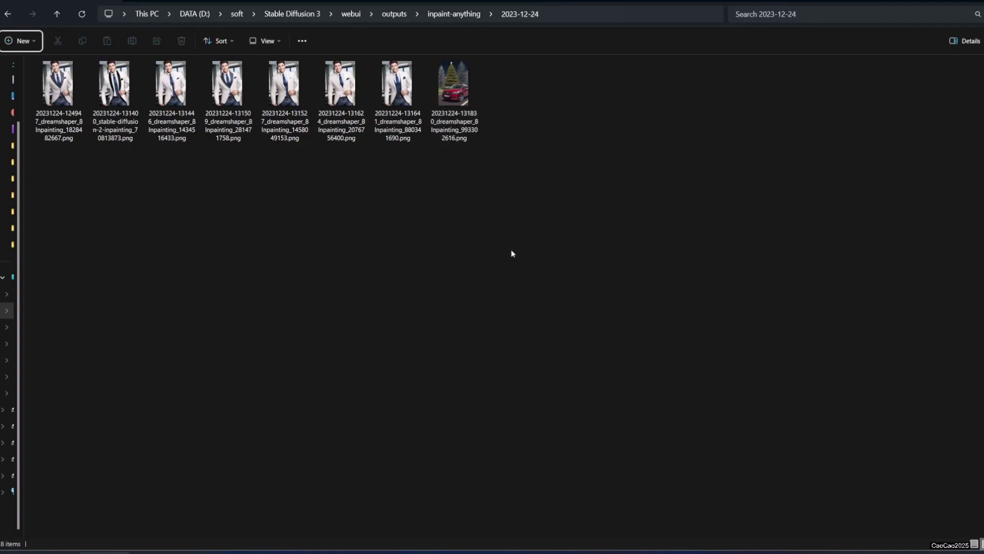
# Step: Check the saved images in the inpaint-anything output folder 2023-12-24, and compare the road result in the browser with the original image
pyautogui.click(512, 254)
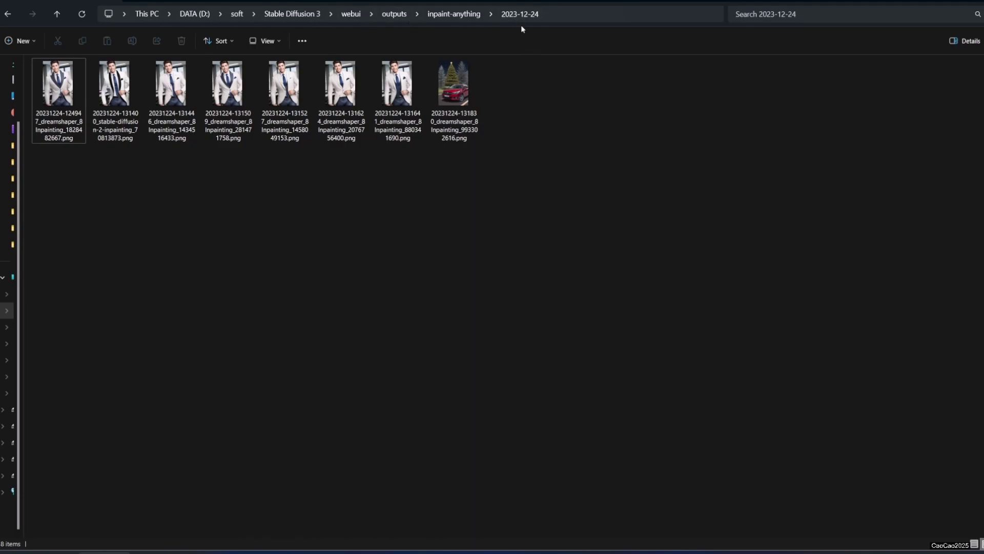
pyautogui.rightClick(549, 237)
pyautogui.moveTo(604, 247)
pyautogui.click(693, 251)
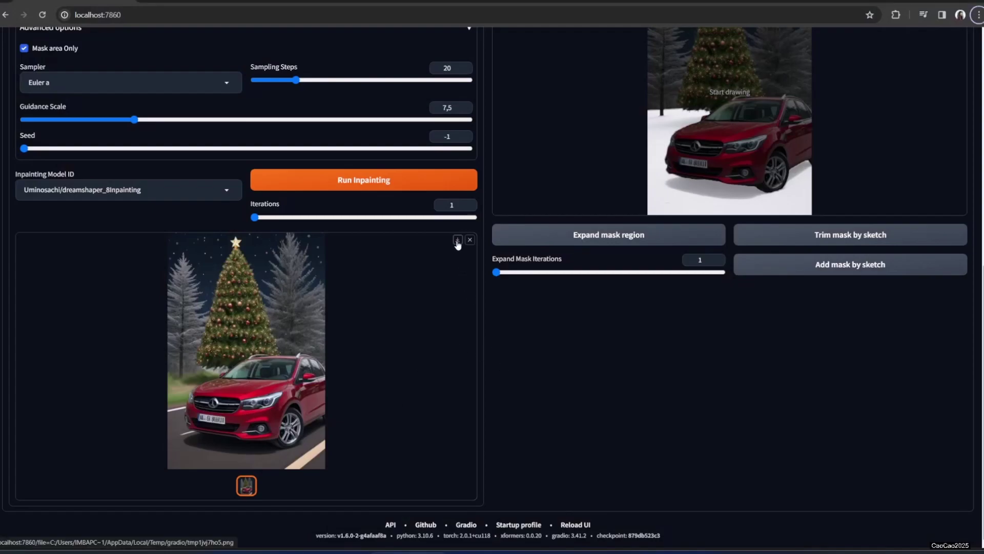
pyautogui.scroll(8, 413, 317)
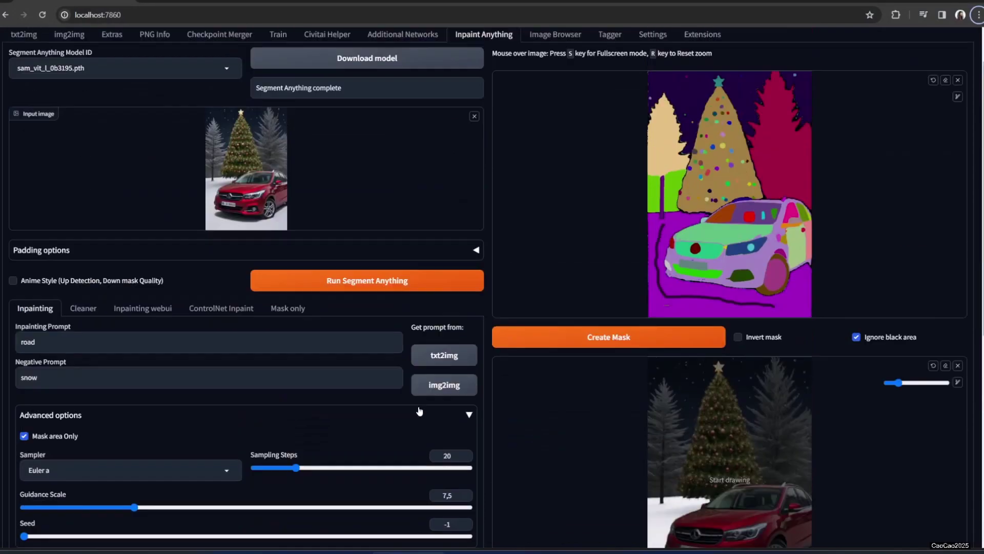
pyautogui.scroll(-1, 669, 491)
pyautogui.scroll(-6, 416, 471)
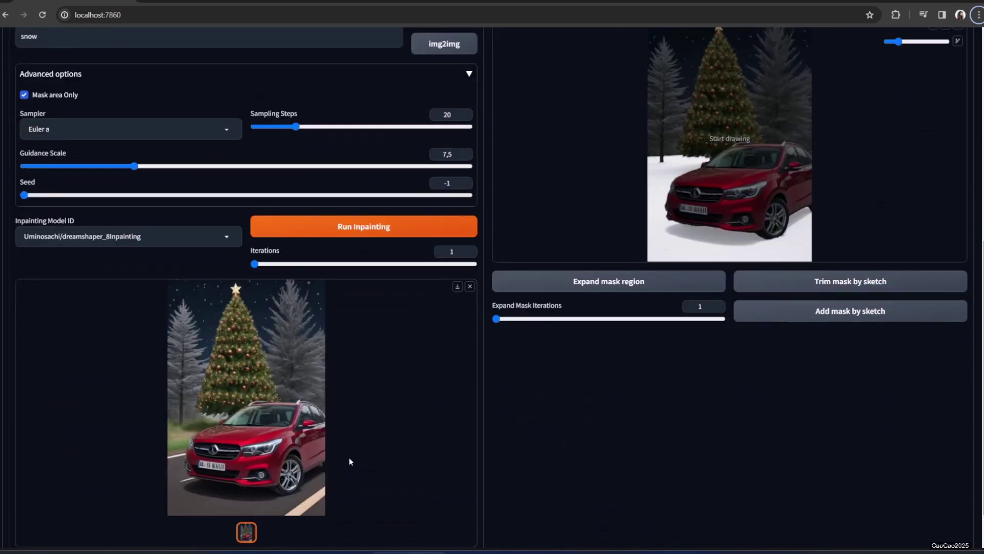
# Step: Replace the input image with the generated car picture that has the road, and run Segment Anything on it
pyautogui.scroll(9, 314, 327)
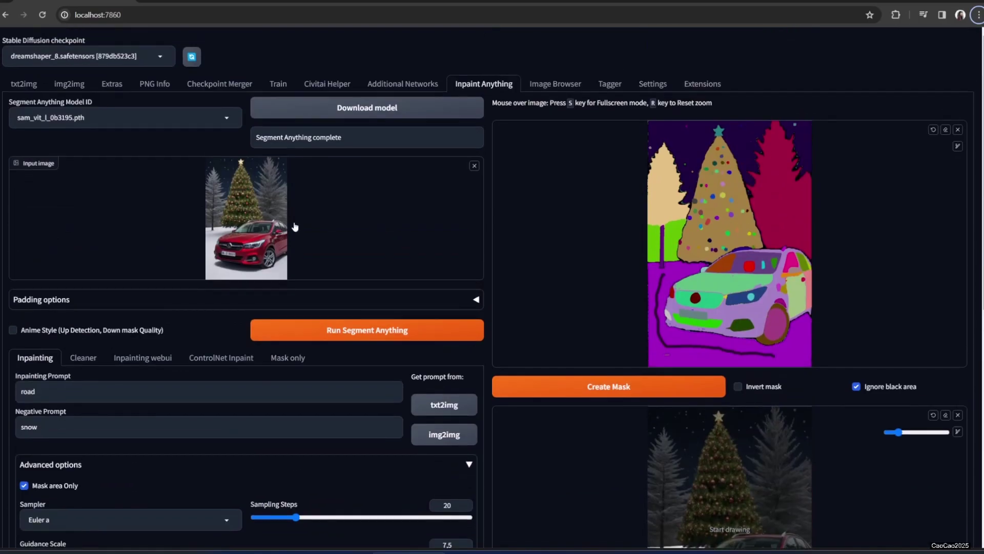
pyautogui.click(474, 166)
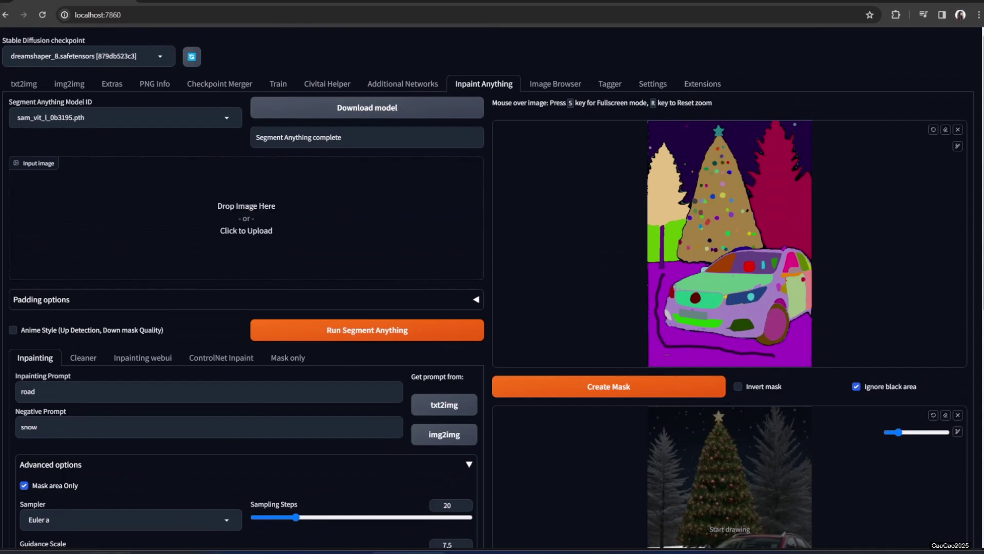
pyautogui.hotkey('alt', 'Tab')
pyautogui.moveTo(929, 137); pyautogui.dragTo(299, 256)
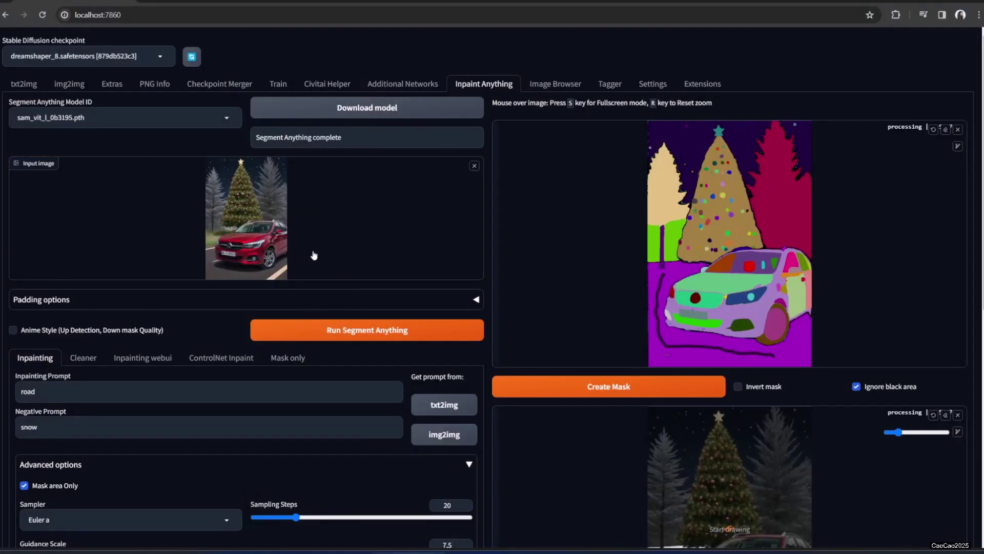
pyautogui.click(355, 333)
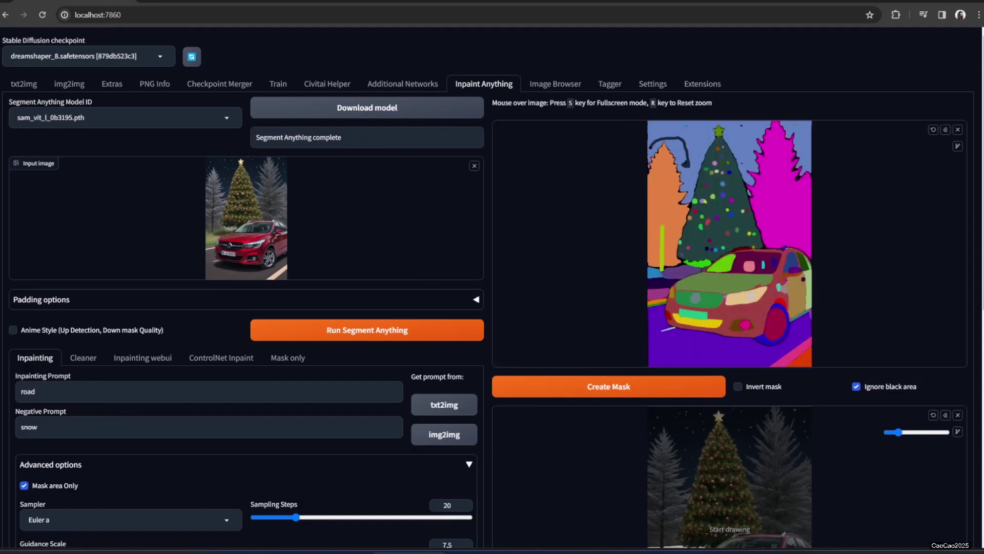
# Step: Mark the sky segments around the trees on the full-screen segmentation map, leave full screen and create the mask
pyautogui.press('s')
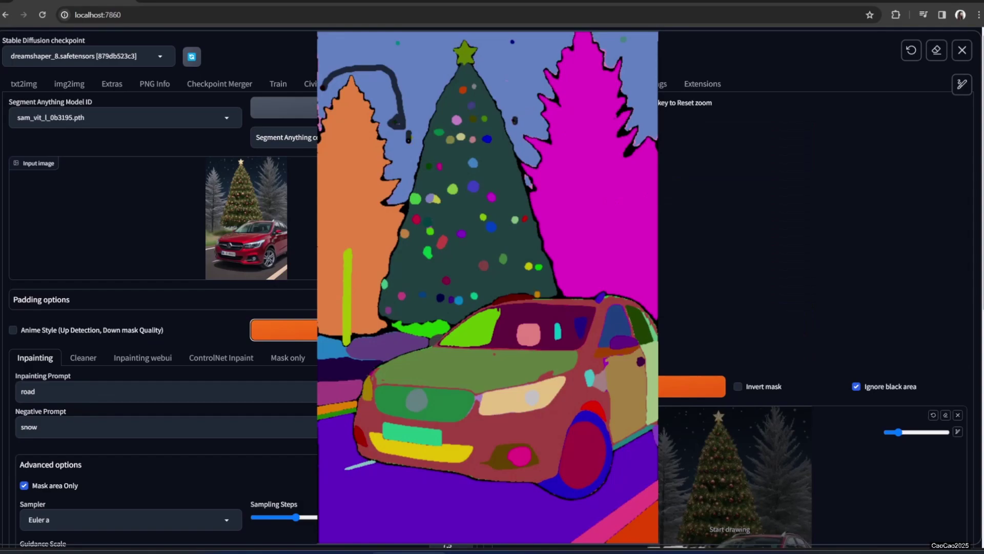
pyautogui.moveTo(512, 35); pyautogui.dragTo(513, 48)
pyautogui.moveTo(635, 61); pyautogui.dragTo(649, 92)
pyautogui.moveTo(529, 70); pyautogui.dragTo(516, 85)
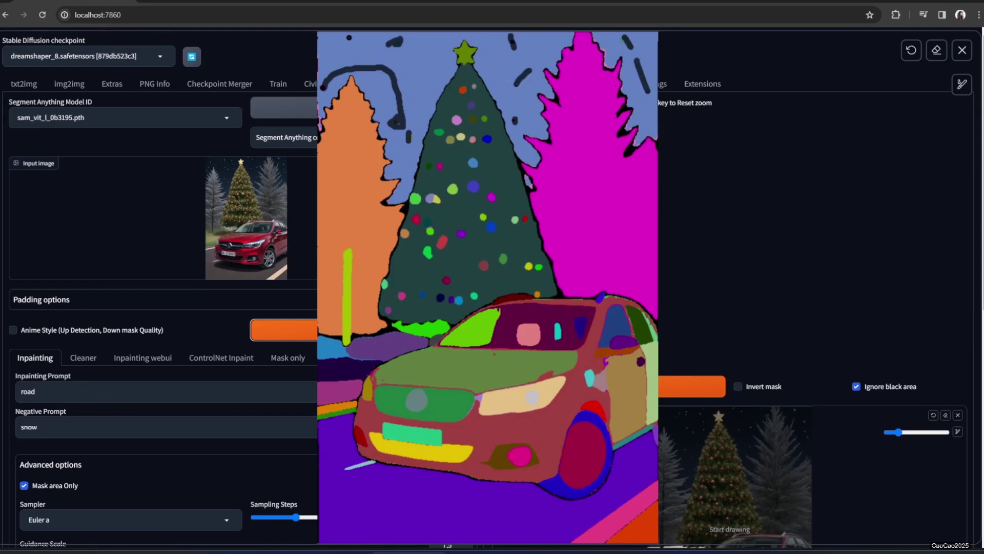
pyautogui.moveTo(343, 49); pyautogui.dragTo(385, 56)
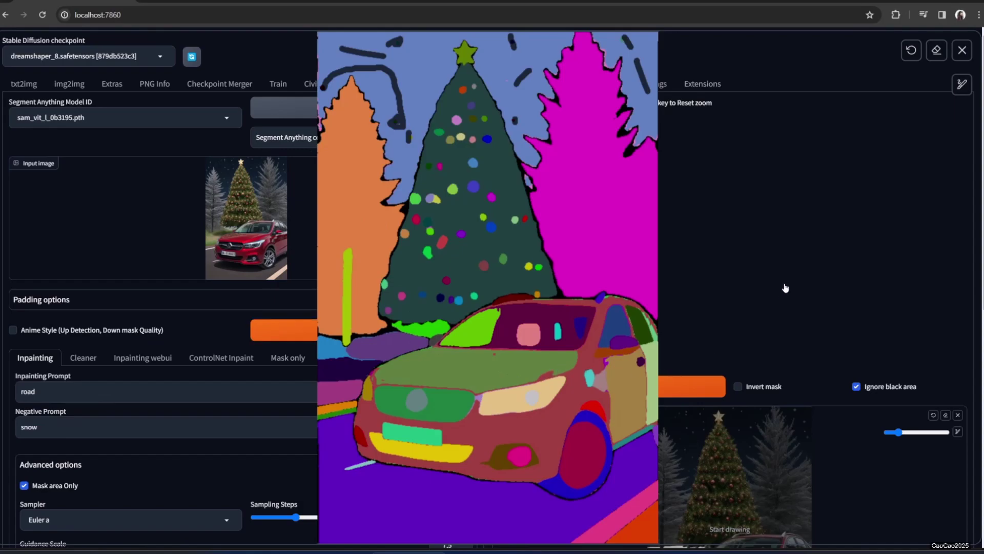
pyautogui.press('s')
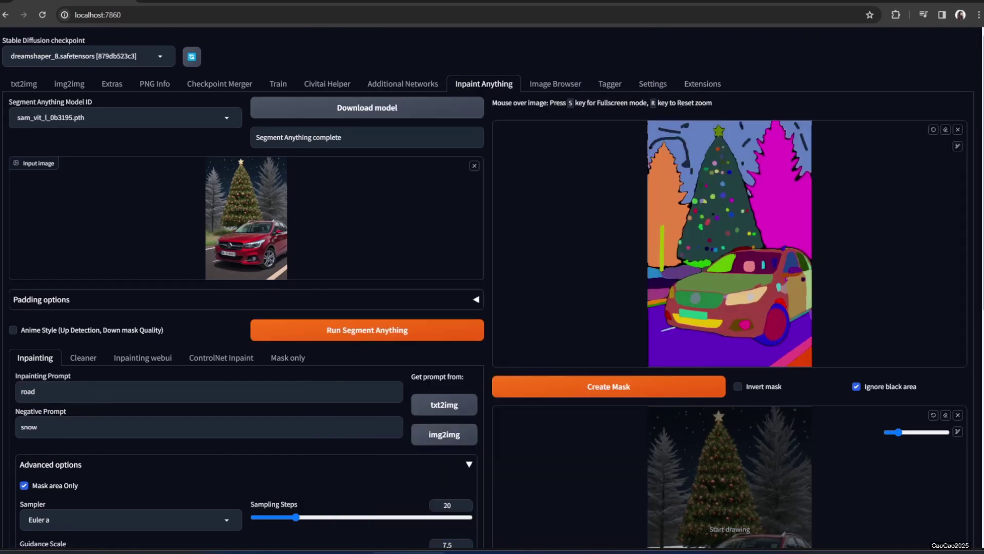
pyautogui.click(644, 391)
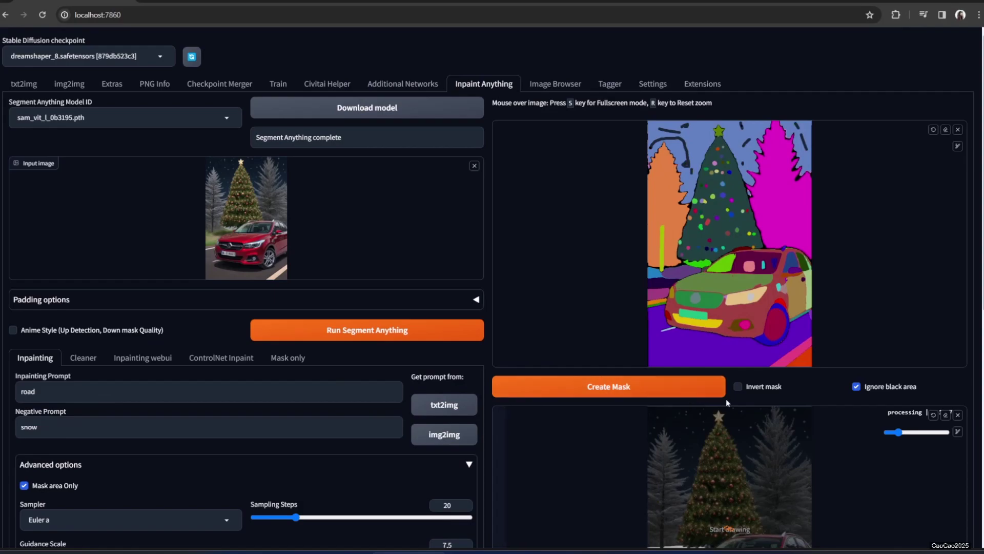
# Step: Expand the sky mask region twice with one iteration each, and check its coverage around the trees
pyautogui.scroll(-2, 726, 398)
pyautogui.scroll(-3, 714, 327)
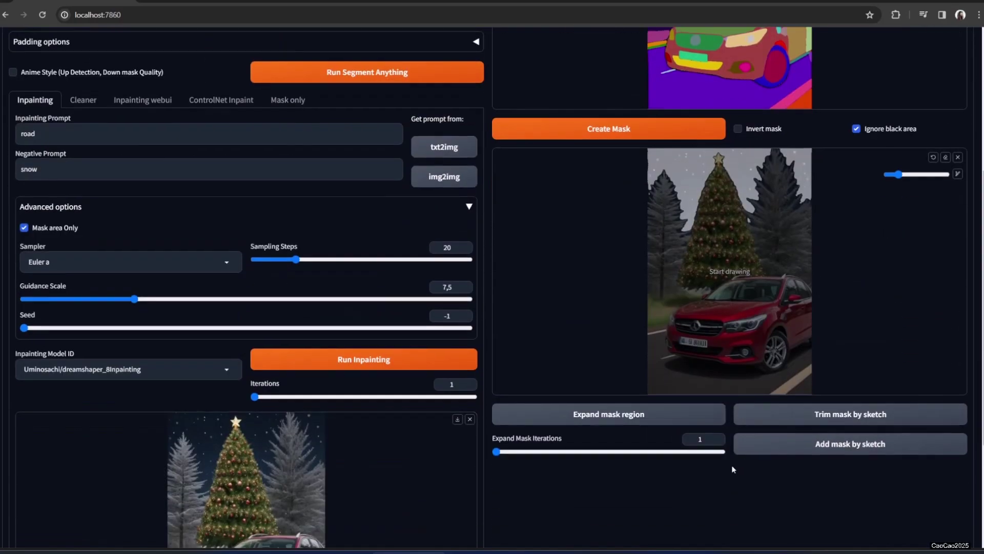
pyautogui.click(615, 417)
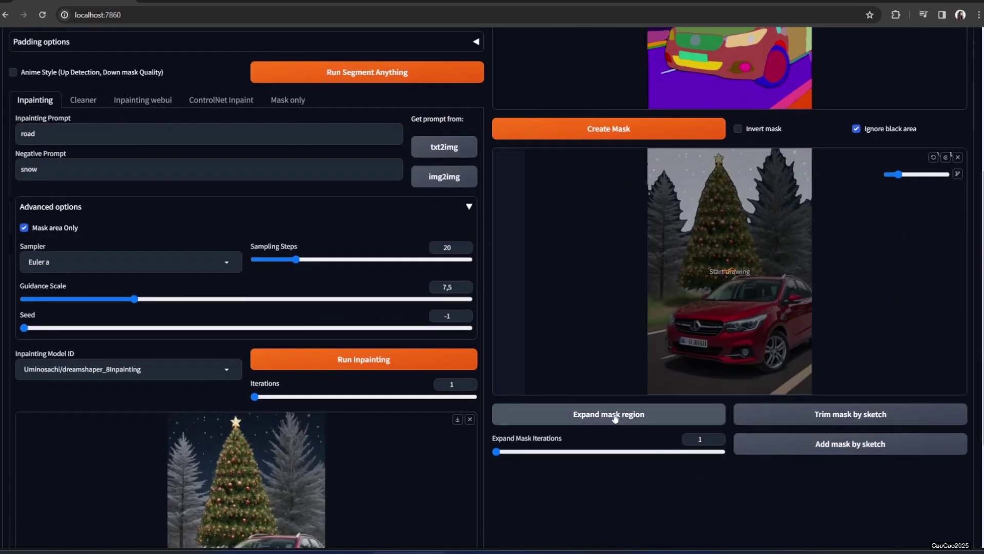
pyautogui.click(615, 417)
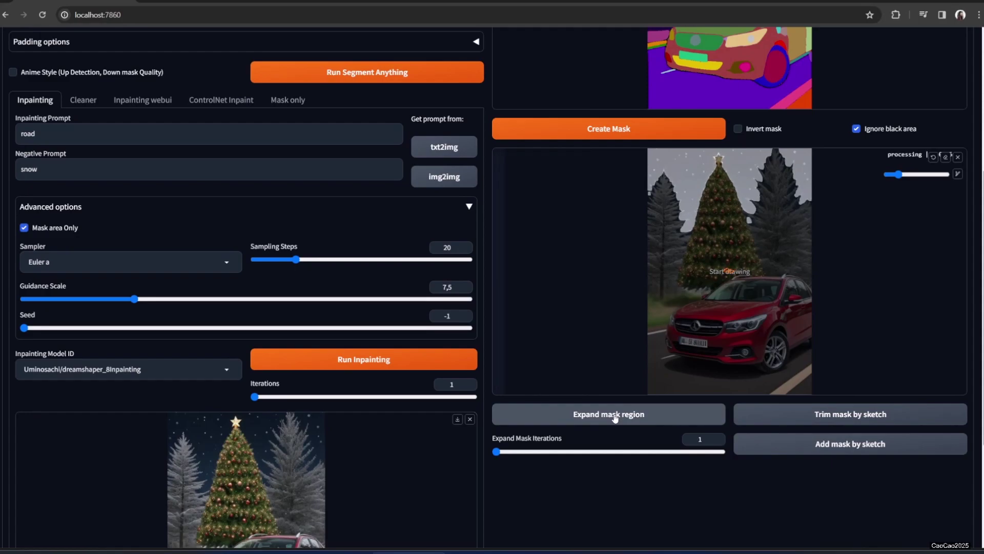
pyautogui.scroll(3, 733, 462)
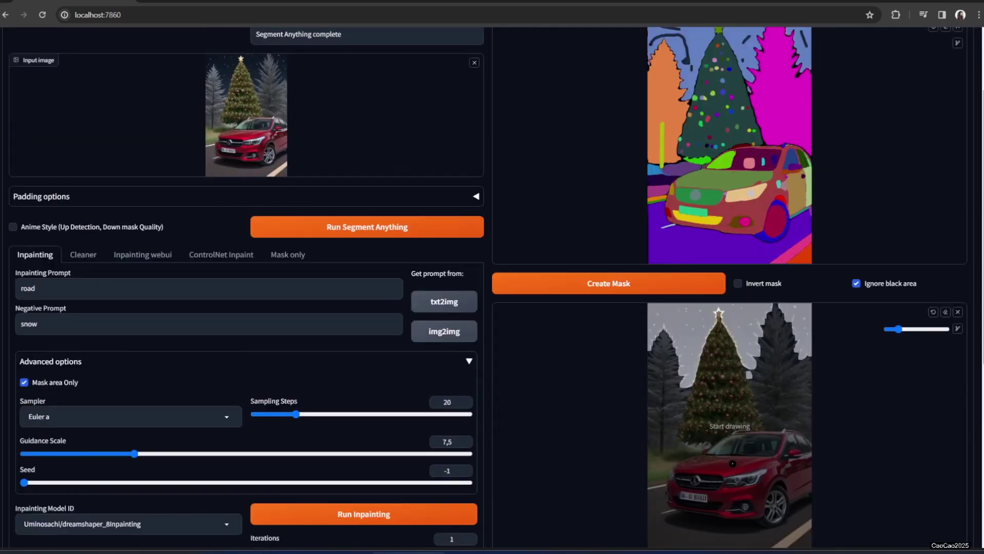
pyautogui.scroll(-2, 677, 354)
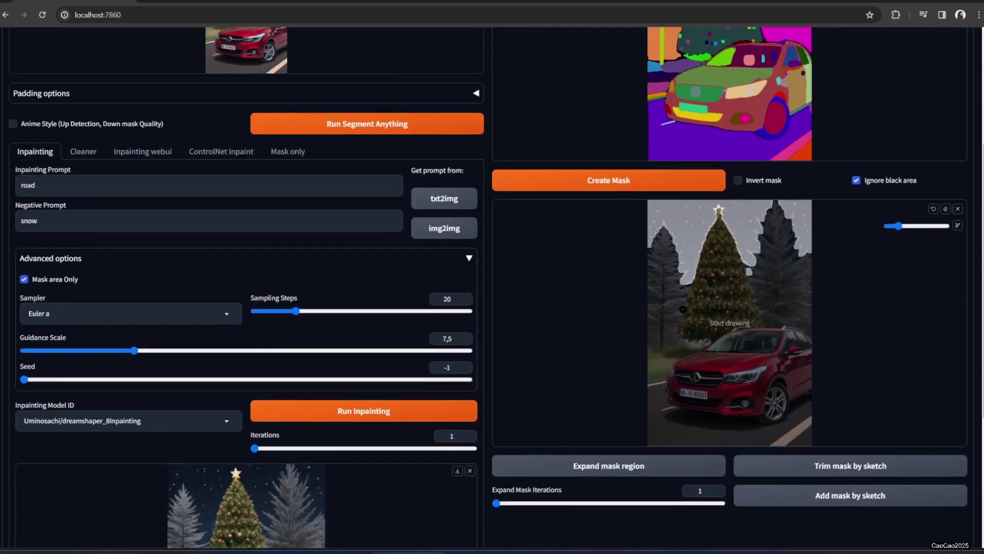
# Step: Expand the sky mask region two more times and inspect the mask on the full-screen canvas
pyautogui.click(628, 467)
pyautogui.click(632, 466)
pyautogui.scroll(3, 633, 466)
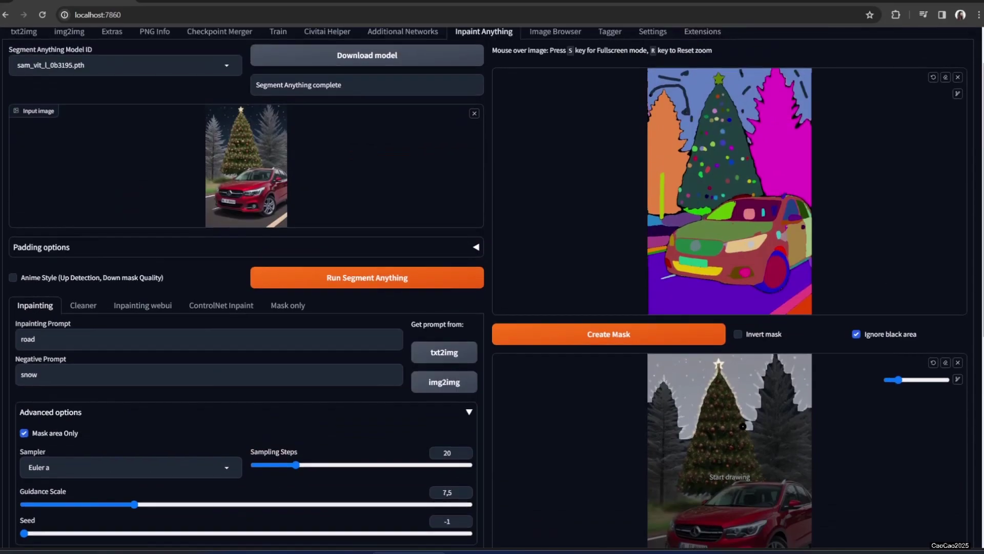
pyautogui.scroll(-1, 652, 361)
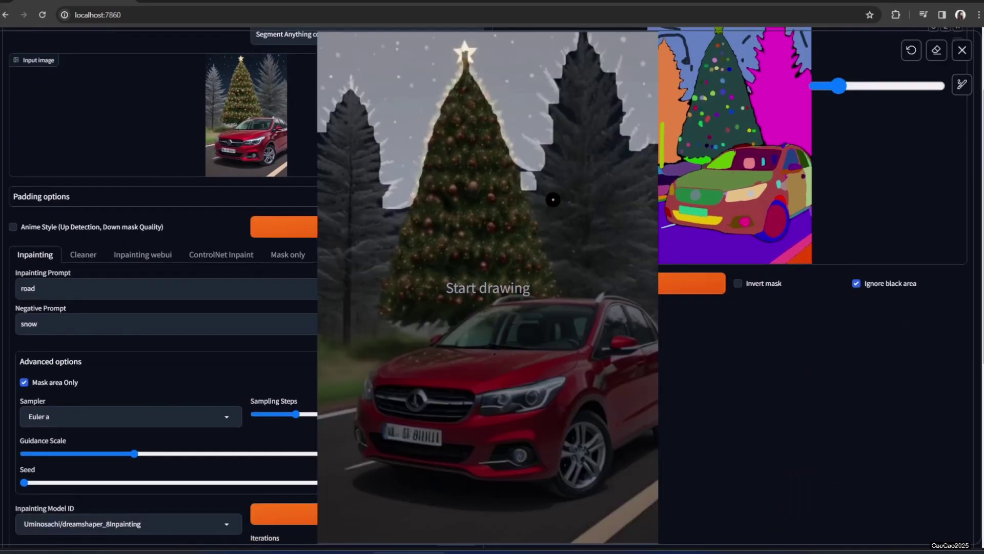
# Step: Sketch over the uncovered sky gaps along the outlines of the side trees, leave full screen and add the sketch to the mask
pyautogui.click(554, 147)
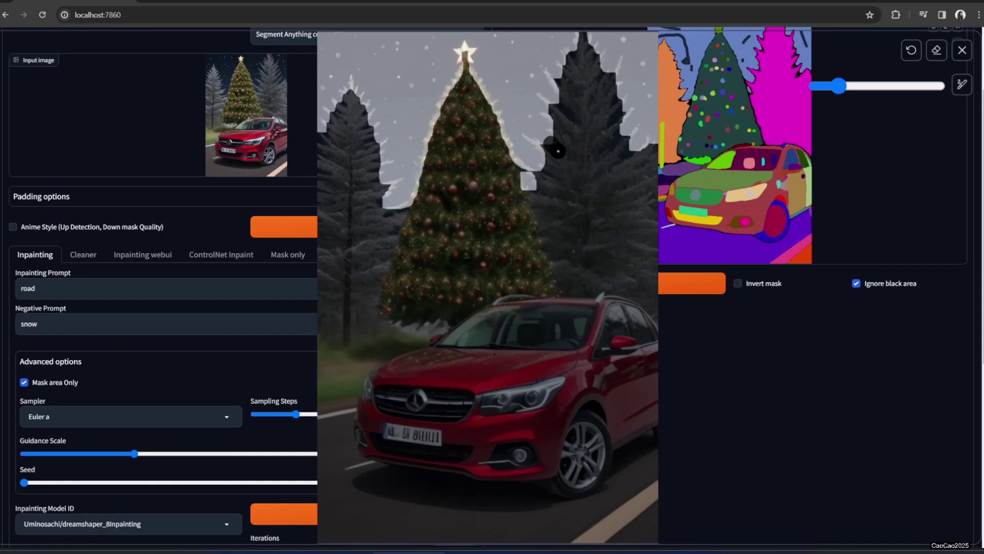
pyautogui.moveTo(403, 209)
pyautogui.mouseDown()
pyautogui.moveTo(384, 202)
pyautogui.moveTo(388, 182)
pyautogui.mouseUp()
pyautogui.moveTo(353, 130)
pyautogui.mouseDown()
pyautogui.moveTo(331, 121)
pyautogui.moveTo(324, 160)
pyautogui.mouseUp()
pyautogui.moveTo(322, 186); pyautogui.dragTo(323, 235)
pyautogui.moveTo(542, 142)
pyautogui.mouseDown()
pyautogui.moveTo(616, 154)
pyautogui.moveTo(652, 147)
pyautogui.moveTo(650, 207)
pyautogui.moveTo(653, 186)
pyautogui.moveTo(623, 116)
pyautogui.moveTo(624, 152)
pyautogui.moveTo(613, 120)
pyautogui.moveTo(620, 109)
pyautogui.moveTo(607, 105)
pyautogui.moveTo(619, 88)
pyautogui.moveTo(596, 73)
pyautogui.moveTo(590, 38)
pyautogui.moveTo(557, 85)
pyautogui.moveTo(571, 120)
pyautogui.moveTo(563, 105)
pyautogui.moveTo(601, 86)
pyautogui.moveTo(553, 147)
pyautogui.mouseUp()
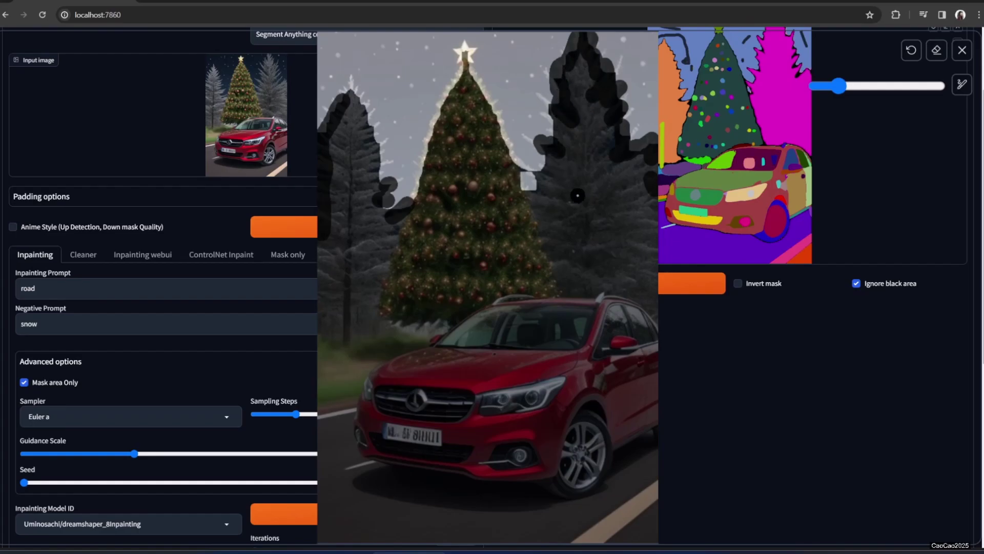
pyautogui.press('r')
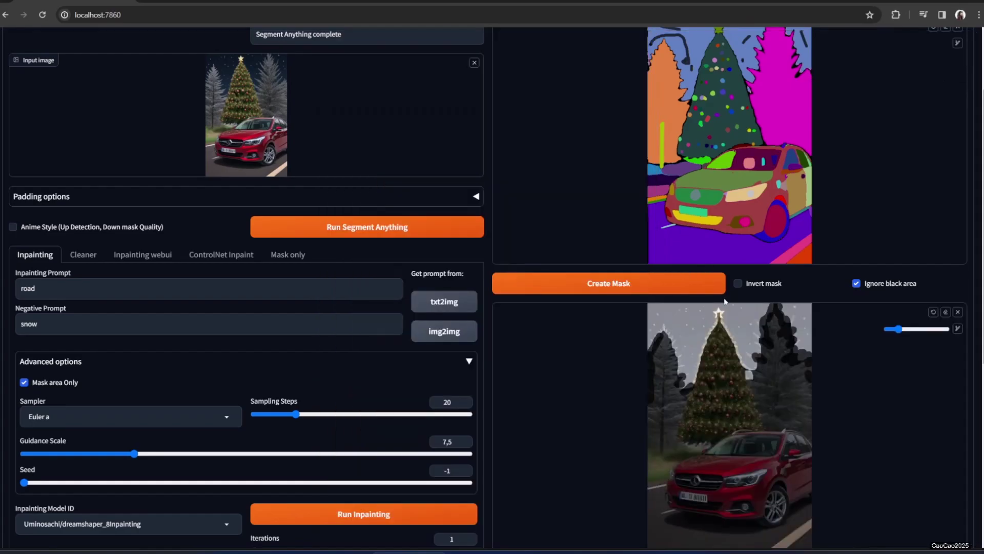
pyautogui.scroll(-4, 769, 333)
pyautogui.click(834, 396)
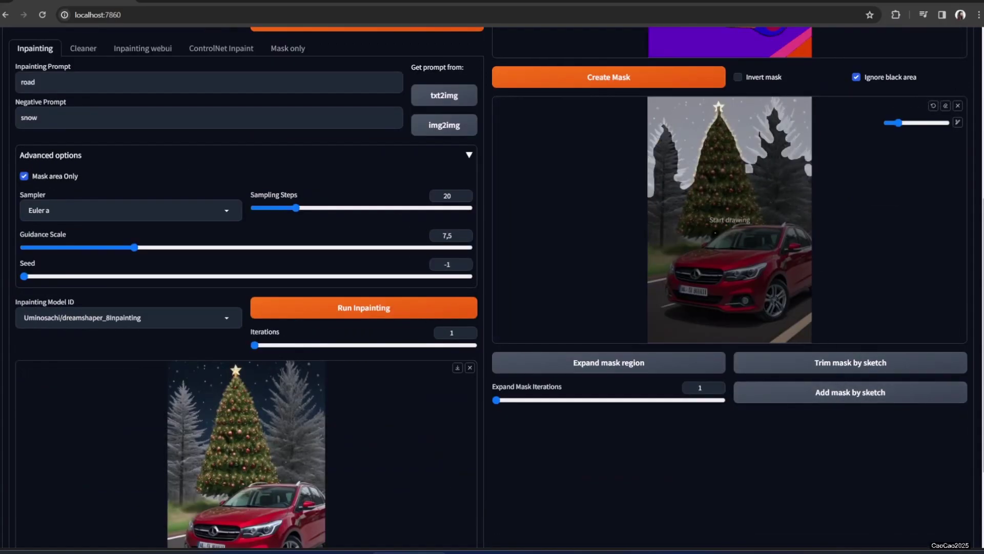
# Step: Set the negative prompt to "night" and the inpainting prompt to "day, blue sky,", and run inpainting on the sky mask
pyautogui.scroll(3, 498, 279)
pyautogui.moveTo(47, 266); pyautogui.dragTo(1, 278)
pyautogui.write('night')
pyautogui.moveTo(61, 245); pyautogui.dragTo(1, 234)
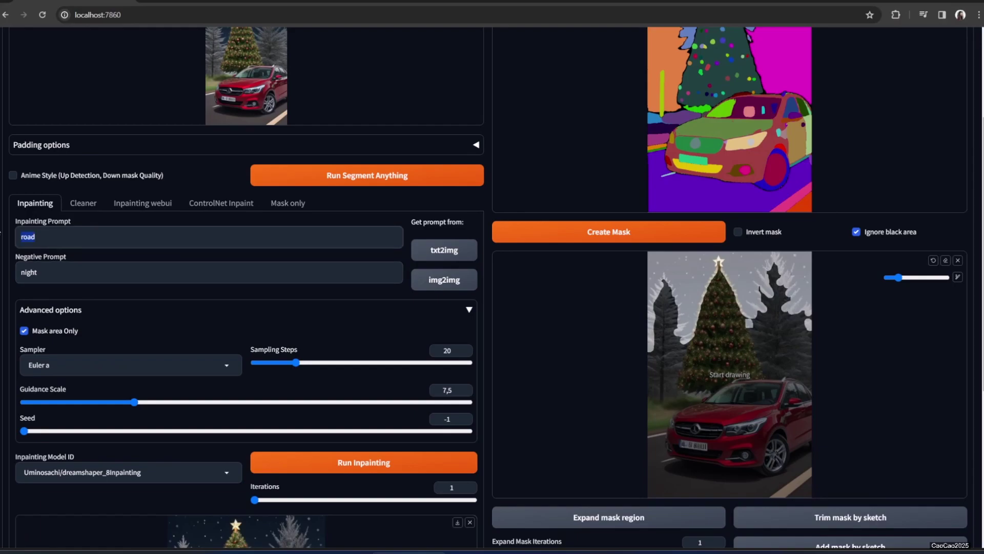
pyautogui.write('day, blue sky,')
pyautogui.click(379, 467)
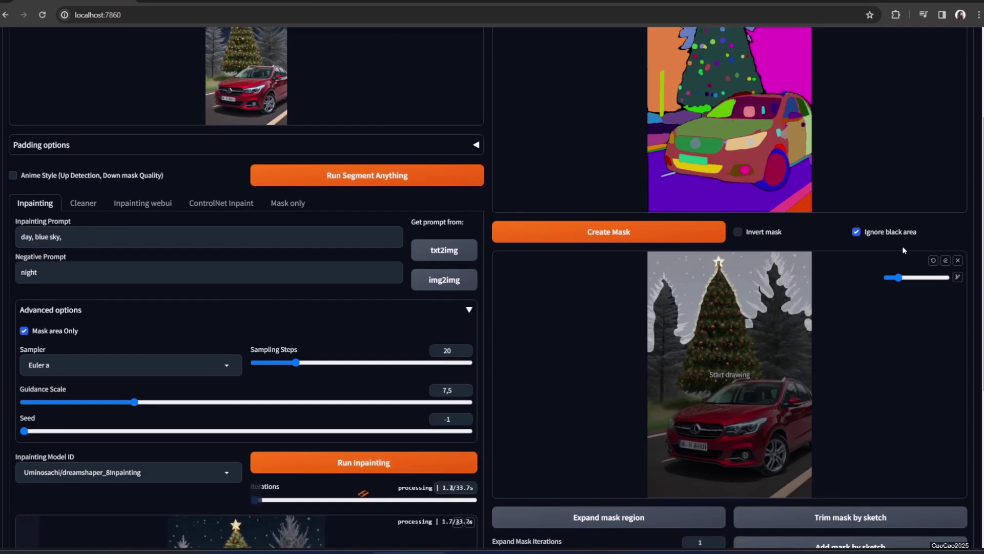
# Step: View the inpainted daytime sky picture at full size and close the enlarged view
pyautogui.scroll(-3, 870, 334)
pyautogui.scroll(-3, 870, 334)
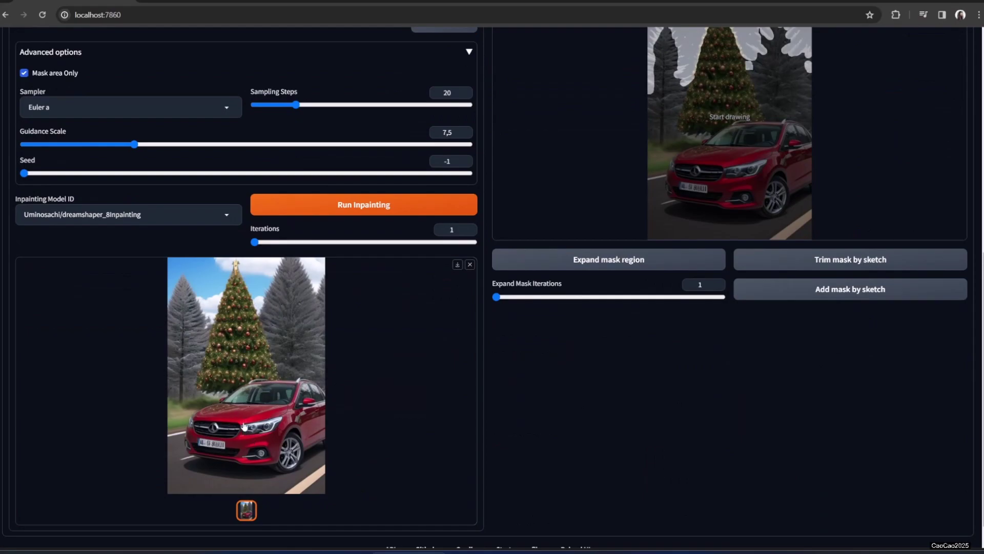
pyautogui.click(244, 352)
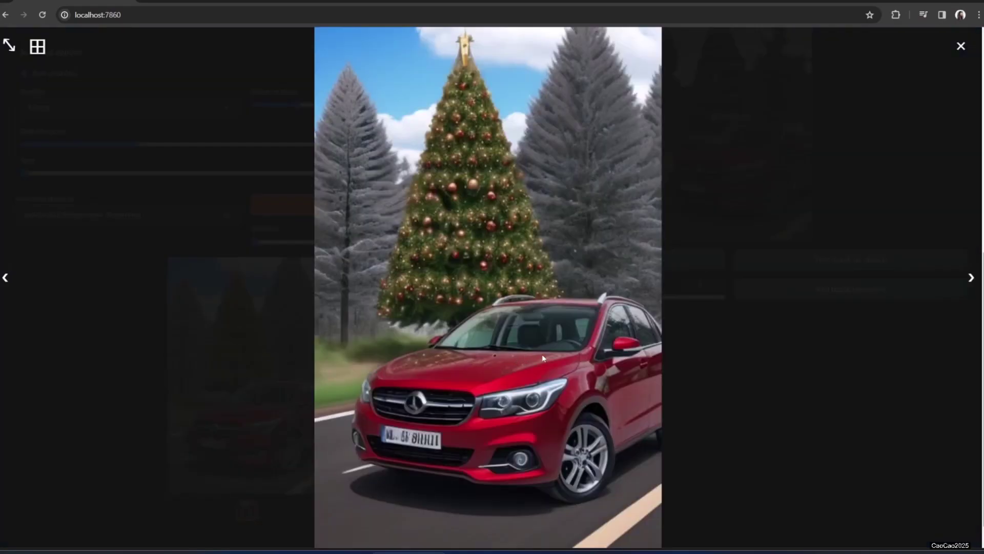
pyautogui.click(764, 396)
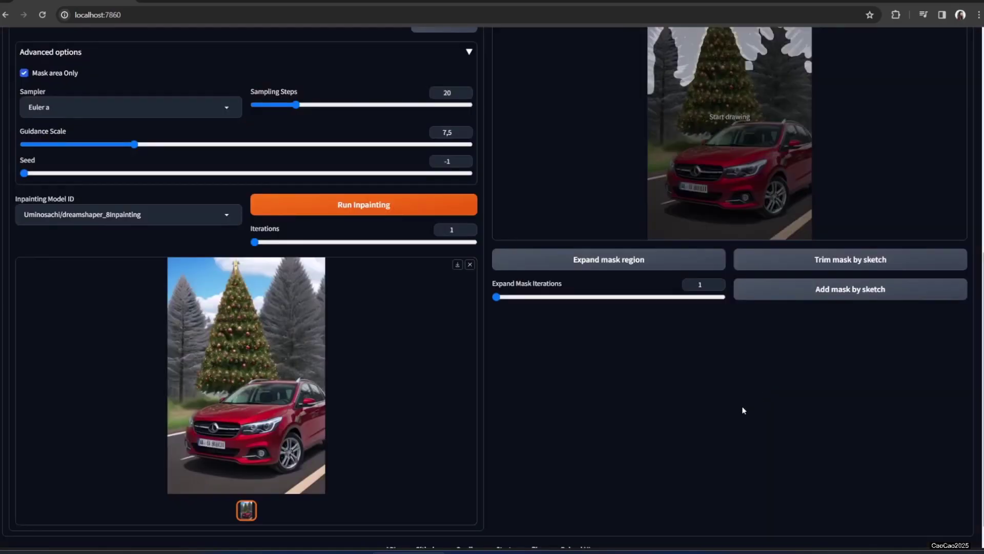
# Step: Replace the input image with 00006-1729700133.png from the txt2img-images folder and run Segment Anything on it
pyautogui.scroll(4, 398, 402)
pyautogui.scroll(4, 412, 288)
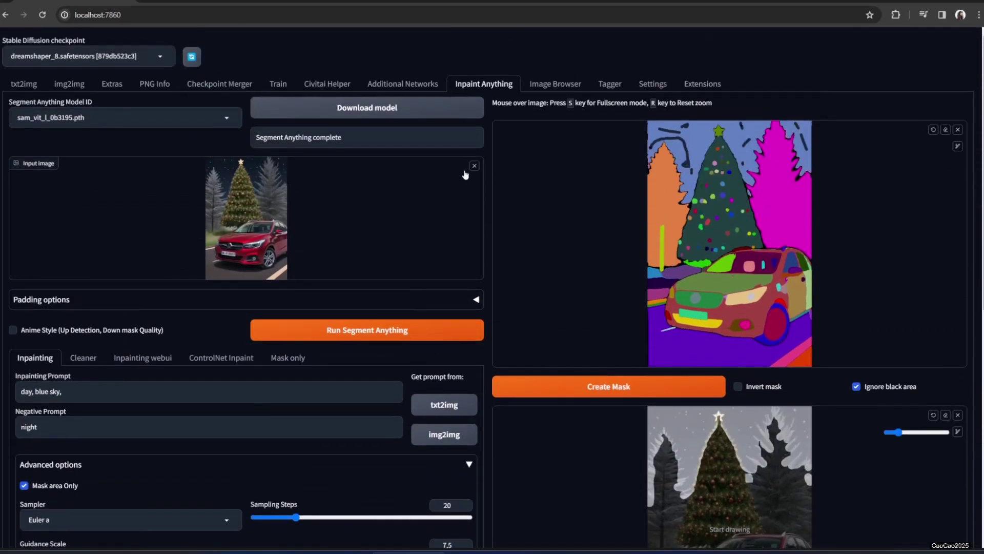
pyautogui.click(469, 167)
pyautogui.click(229, 512)
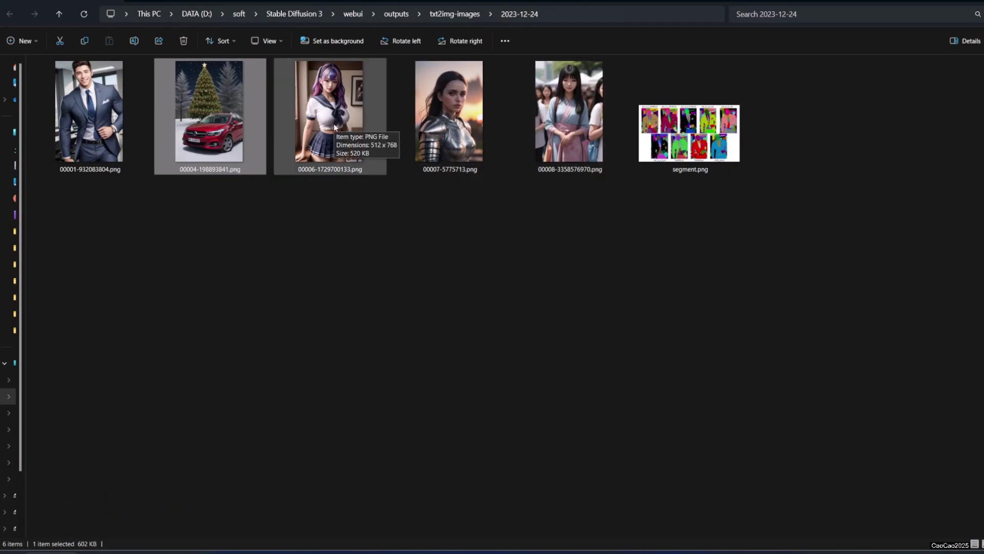
pyautogui.moveTo(334, 127); pyautogui.dragTo(505, 303)
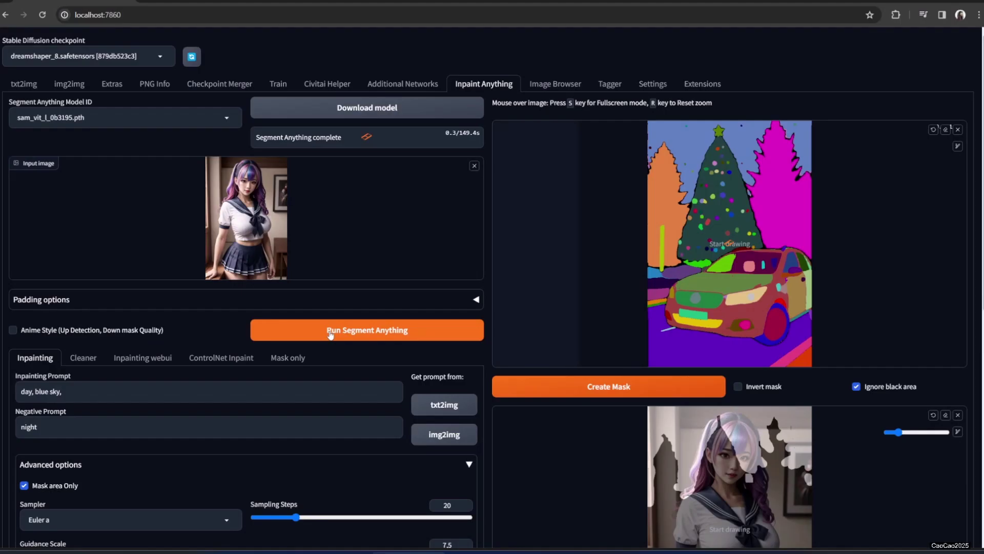
pyautogui.click(332, 330)
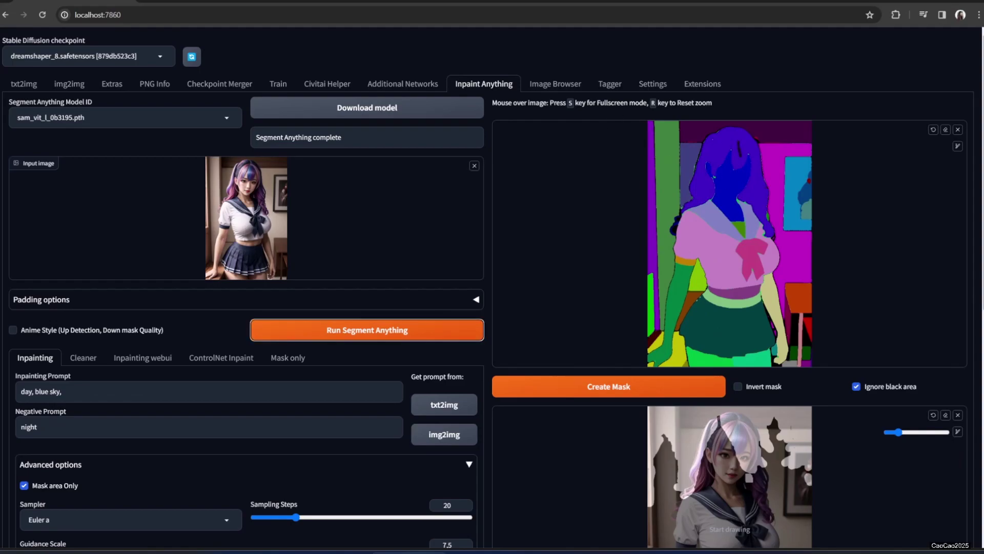
# Step: Mark the hair segments on the full-screen segmentation map, leave full screen and create the mask
pyautogui.press('s')
pyautogui.moveTo(471, 72); pyautogui.dragTo(450, 73)
pyautogui.moveTo(426, 159); pyautogui.dragTo(418, 188)
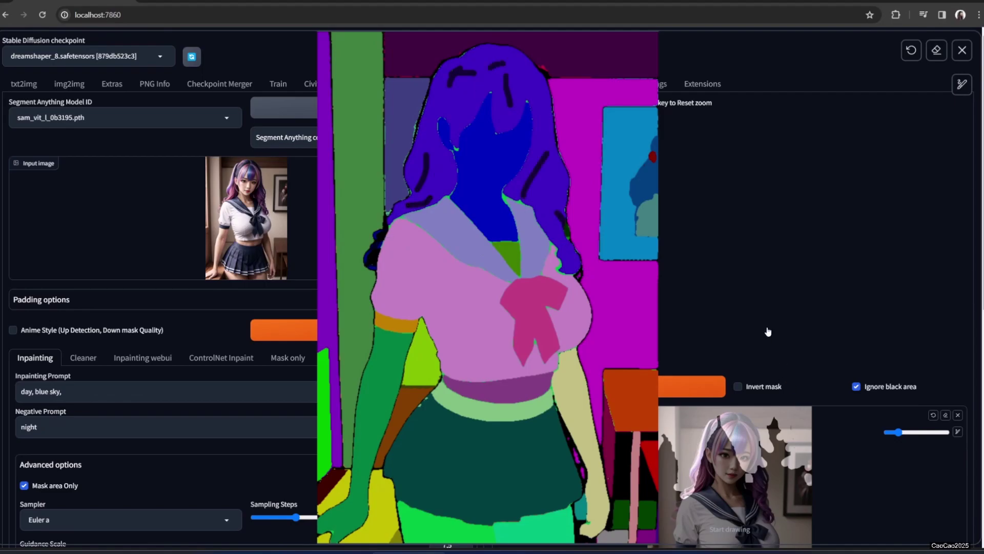
pyautogui.press('s')
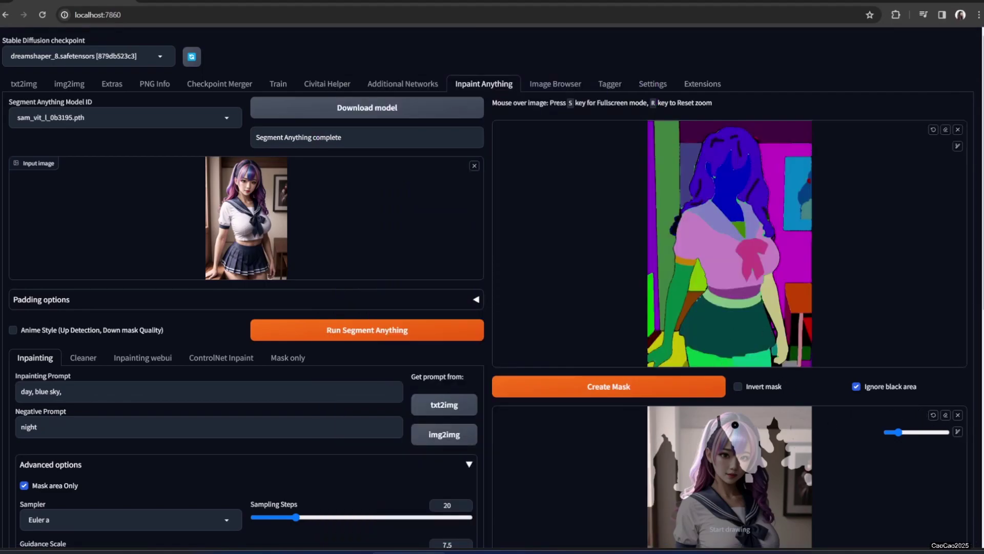
pyautogui.click(685, 394)
# Step: Sketch over the missed hair strand beside the shoulder on the full-screen mask and add the sketch to the mask
pyautogui.scroll(-1, 820, 462)
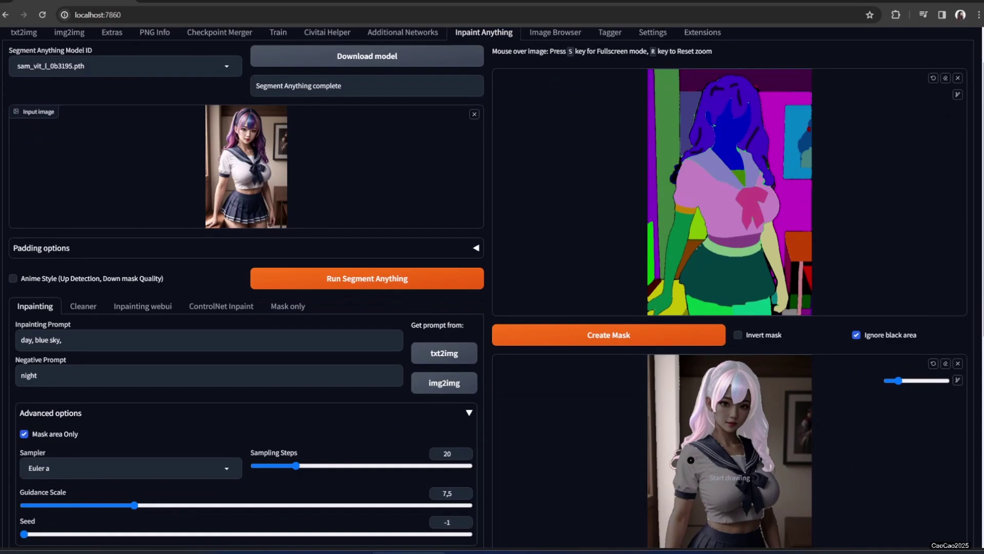
pyautogui.scroll(-1, 691, 460)
pyautogui.press('s')
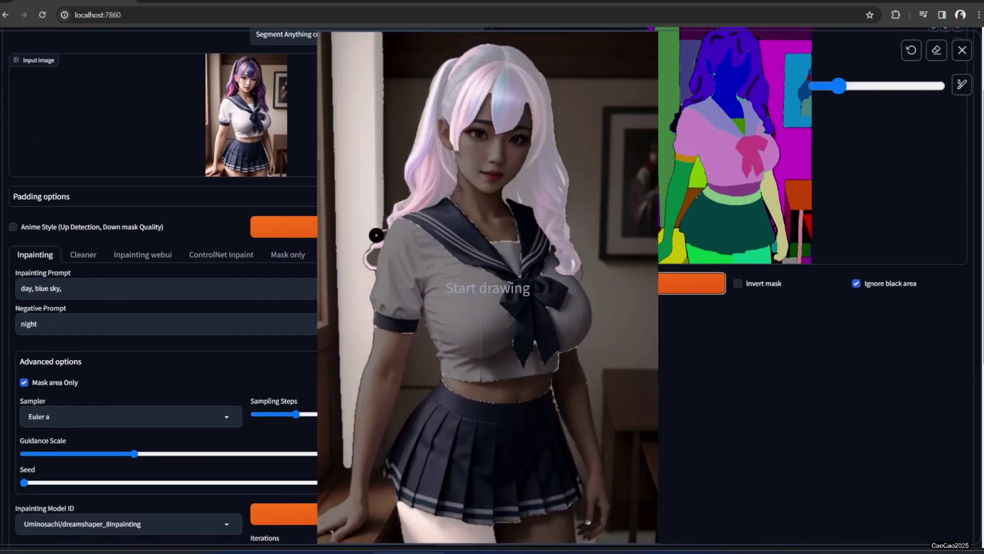
pyautogui.moveTo(385, 225)
pyautogui.mouseDown()
pyautogui.moveTo(366, 247)
pyautogui.moveTo(368, 258)
pyautogui.moveTo(382, 236)
pyautogui.moveTo(367, 275)
pyautogui.mouseUp()
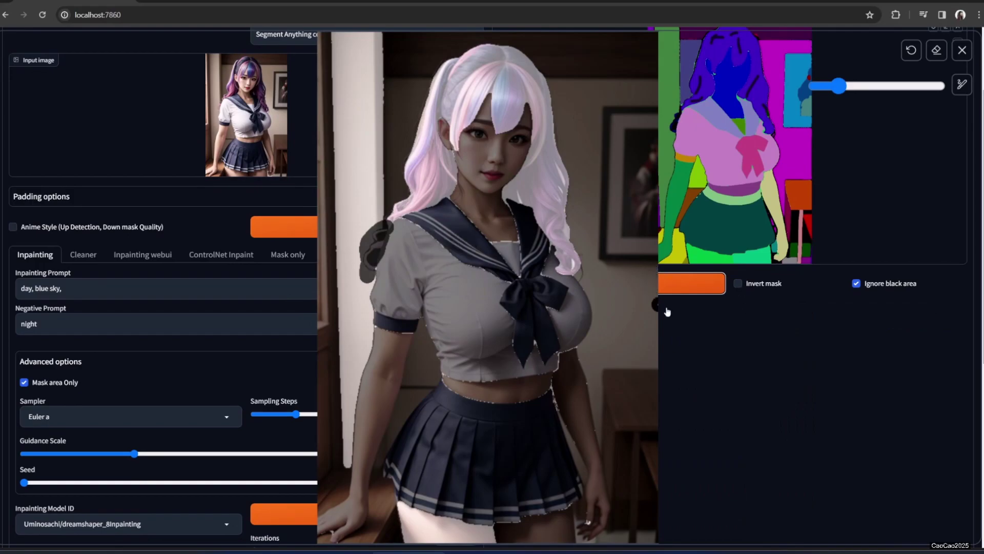
pyautogui.moveTo(395, 272)
pyautogui.mouseDown()
pyautogui.moveTo(378, 265)
pyautogui.moveTo(397, 270)
pyautogui.mouseUp()
pyautogui.click(706, 290)
pyautogui.scroll(-4, 878, 294)
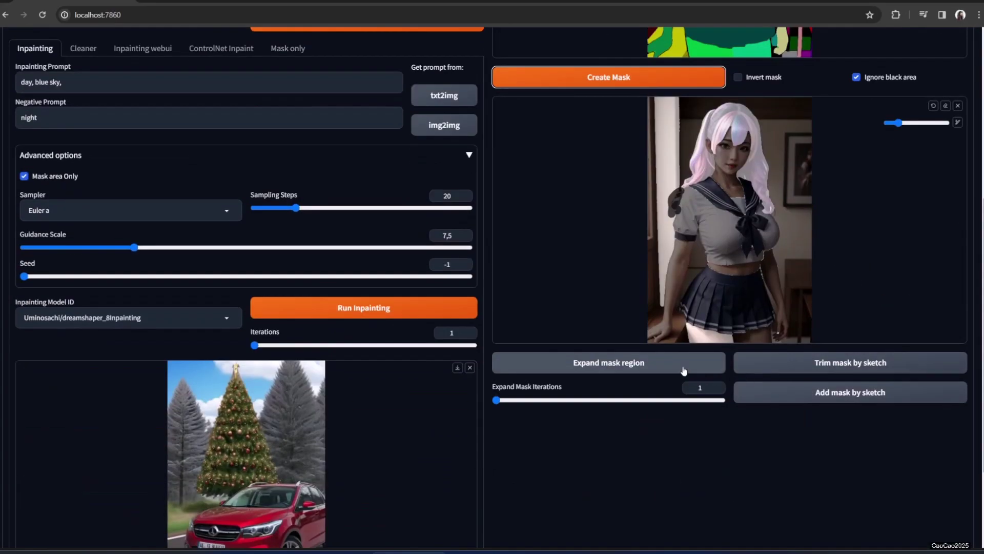
pyautogui.click(829, 396)
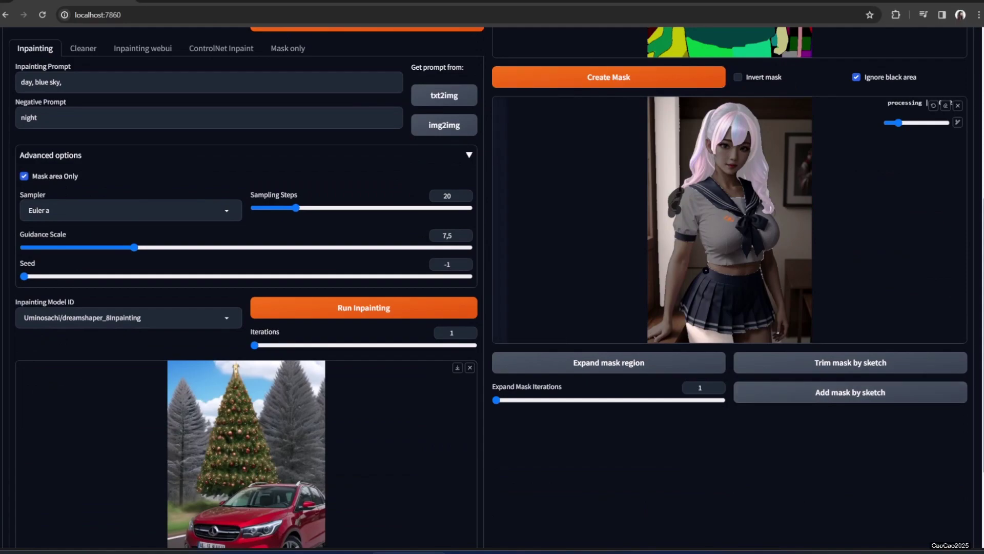
# Step: Expand the hair mask once, enter "black hair" as prompt with an empty negative prompt, and trim the legs from the mask by sketch
pyautogui.click(647, 364)
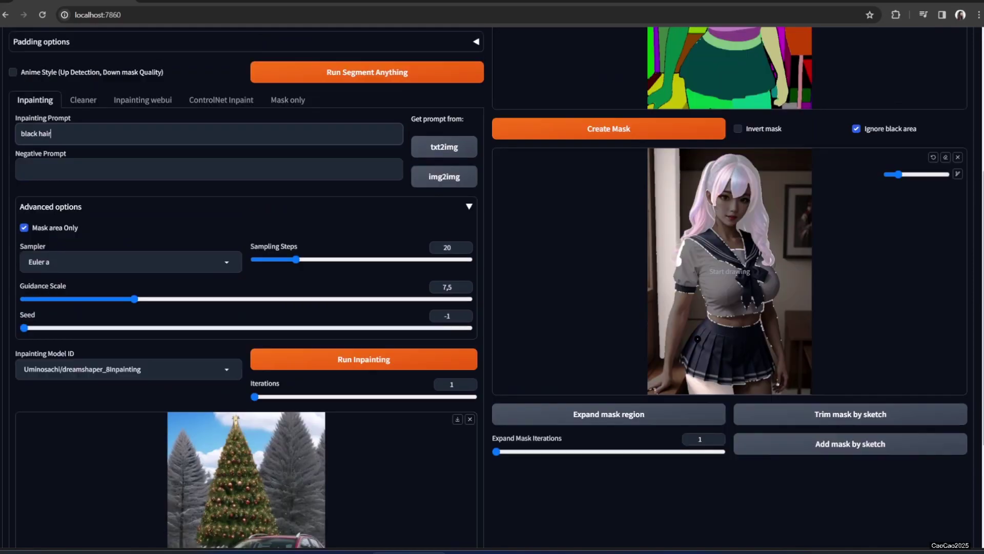
pyautogui.moveTo(722, 383)
pyautogui.mouseDown()
pyautogui.moveTo(697, 391)
pyautogui.moveTo(716, 384)
pyautogui.moveTo(699, 371)
pyautogui.moveTo(723, 389)
pyautogui.moveTo(694, 388)
pyautogui.moveTo(734, 396)
pyautogui.moveTo(654, 388)
pyautogui.mouseUp()
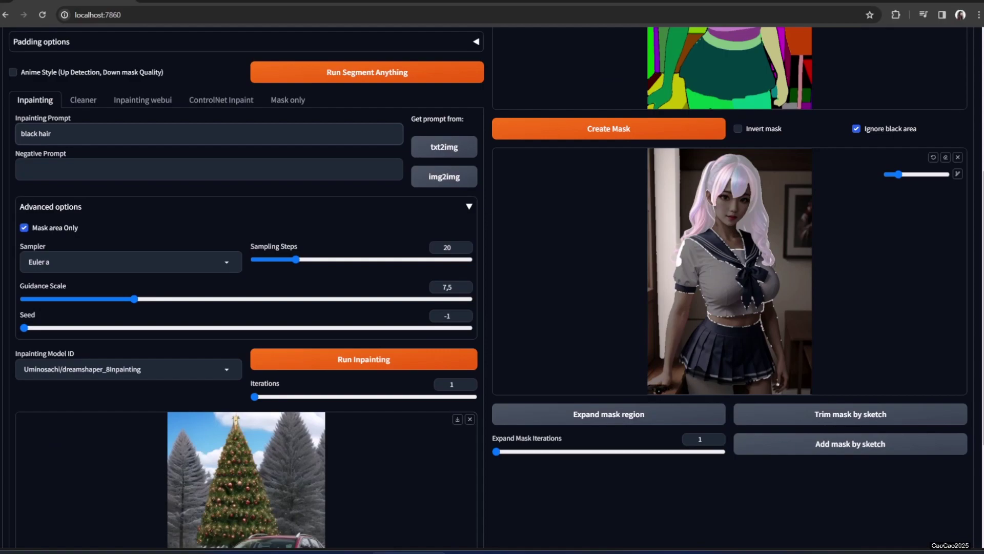
pyautogui.click(876, 419)
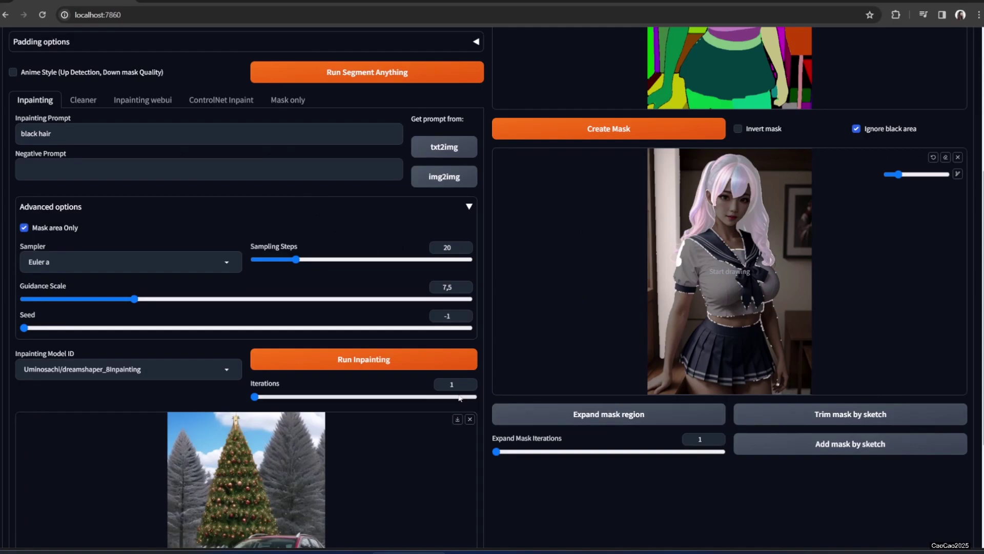
# Step: Run inpainting on the hair mask and view the generated picture at full size
pyautogui.click(413, 366)
pyautogui.scroll(3, 554, 379)
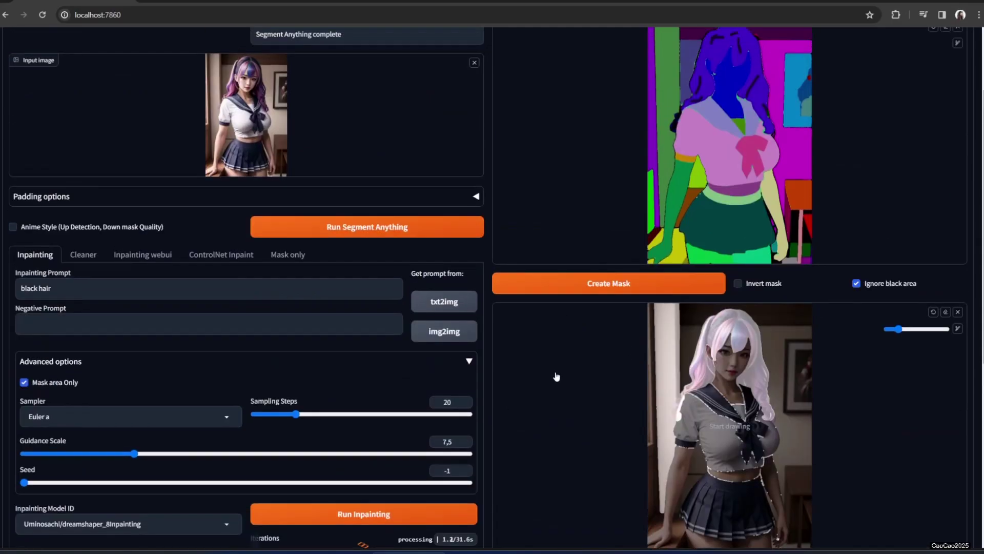
pyautogui.scroll(-2, 549, 382)
pyautogui.scroll(-4, 550, 382)
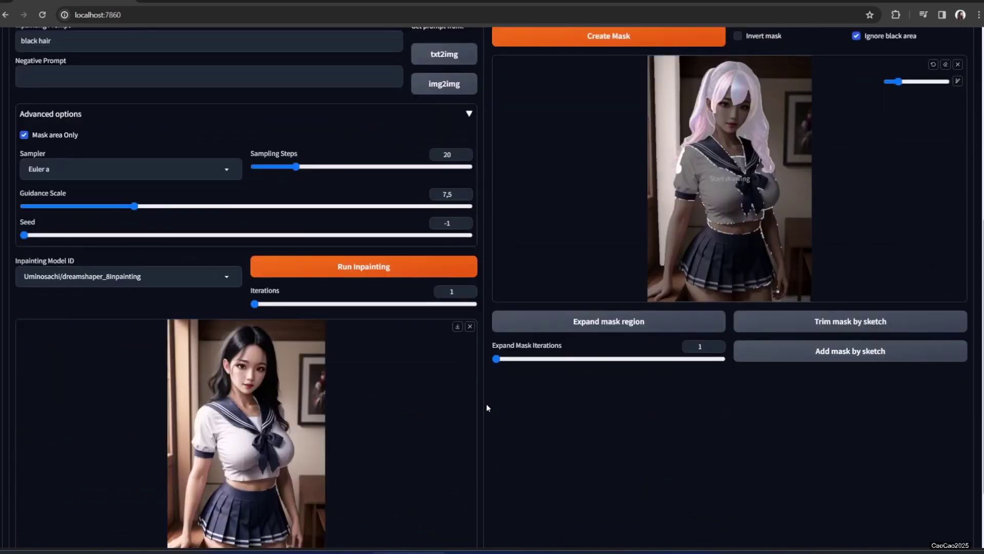
pyautogui.click(308, 357)
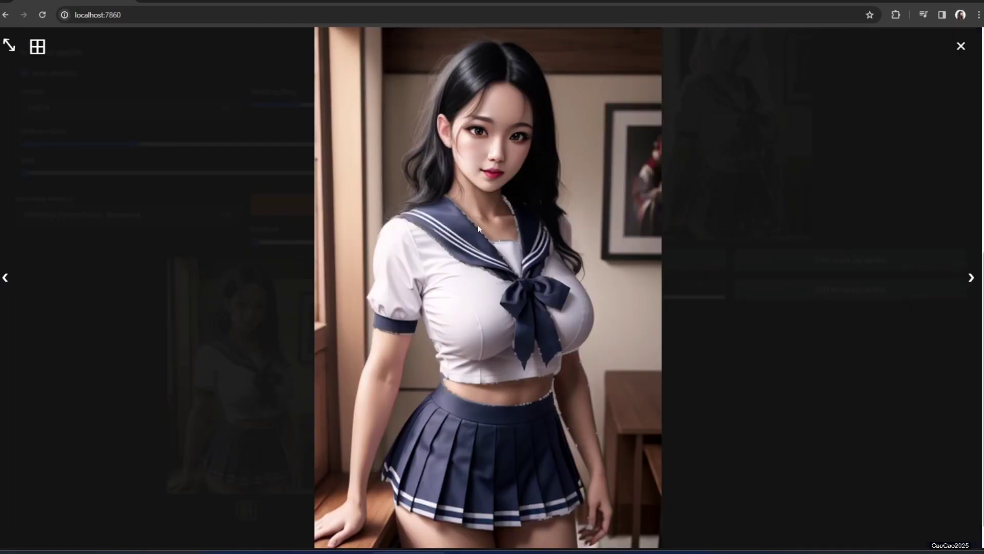
pyautogui.click(734, 412)
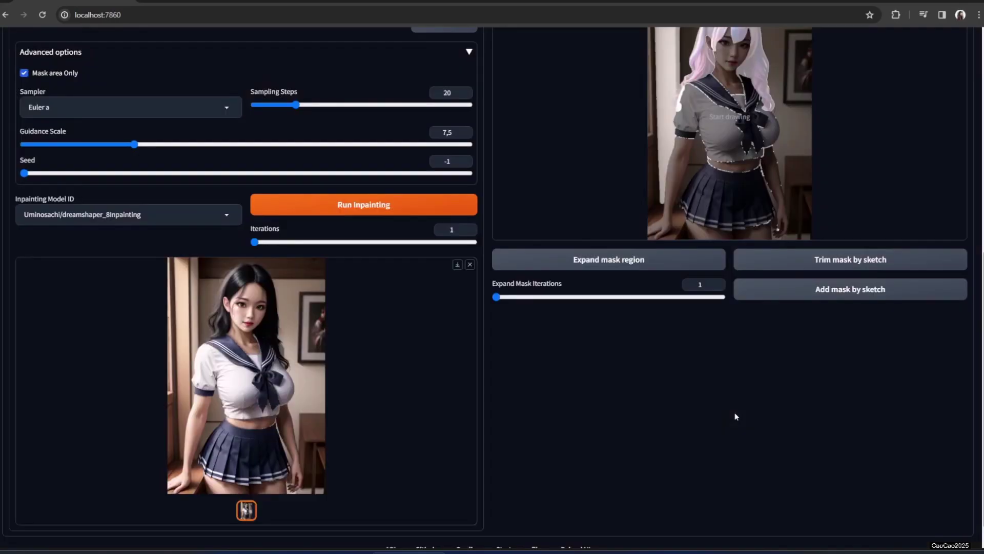
# Step: Sketch with a larger brush over the stray mask edges on the clothes and arms, and trim them from the hair mask
pyautogui.scroll(3, 734, 412)
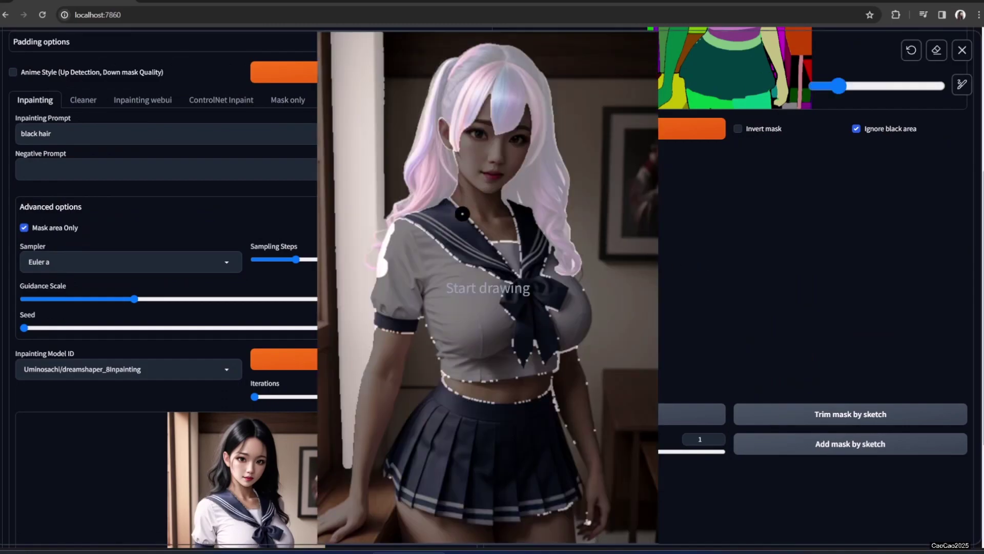
pyautogui.moveTo(450, 200)
pyautogui.mouseDown()
pyautogui.moveTo(509, 267)
pyautogui.moveTo(507, 209)
pyautogui.moveTo(518, 273)
pyautogui.moveTo(548, 259)
pyautogui.mouseUp()
pyautogui.scroll(1, 769, 410)
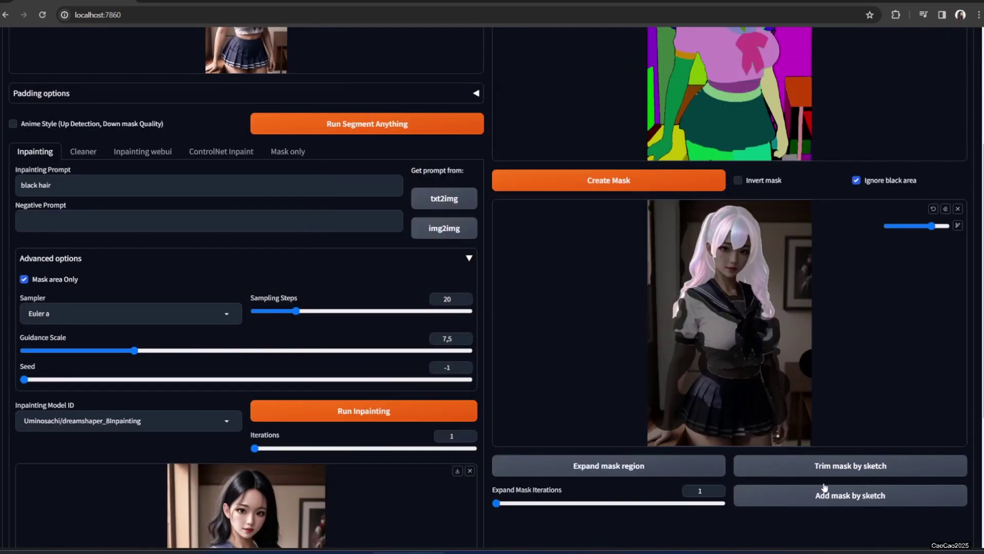
pyautogui.click(840, 468)
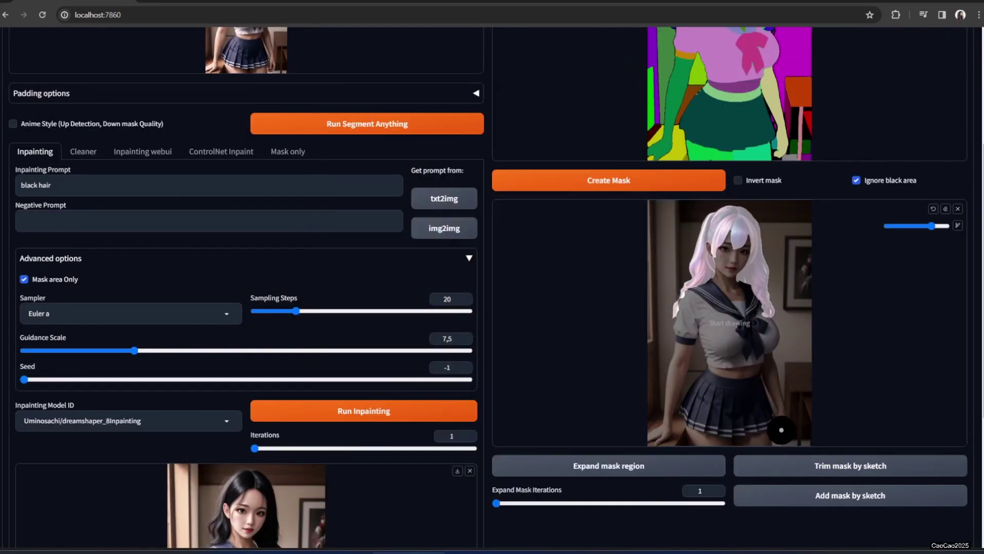
# Step: Run inpainting again with the cleaned hair mask and check the new picture
pyautogui.click(399, 410)
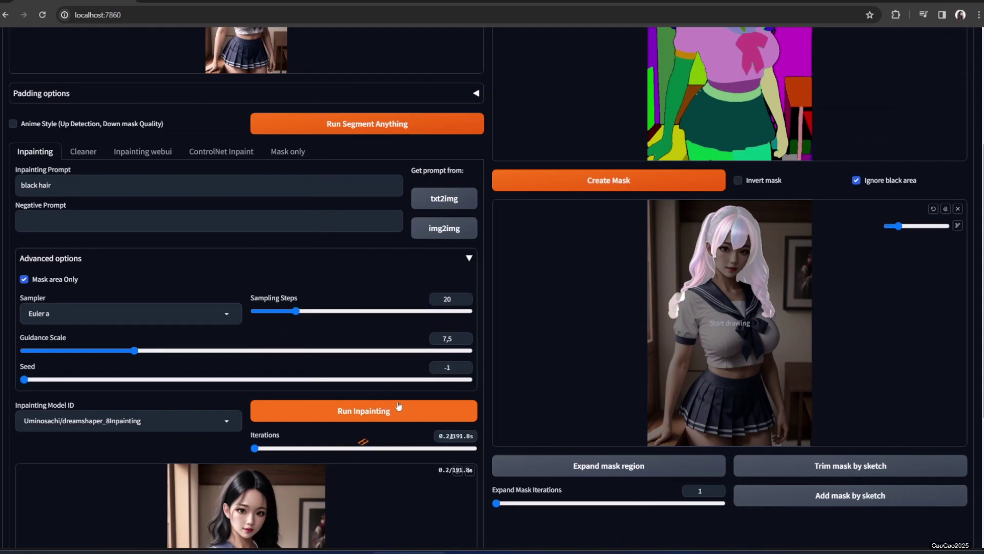
pyautogui.scroll(-3, 410, 389)
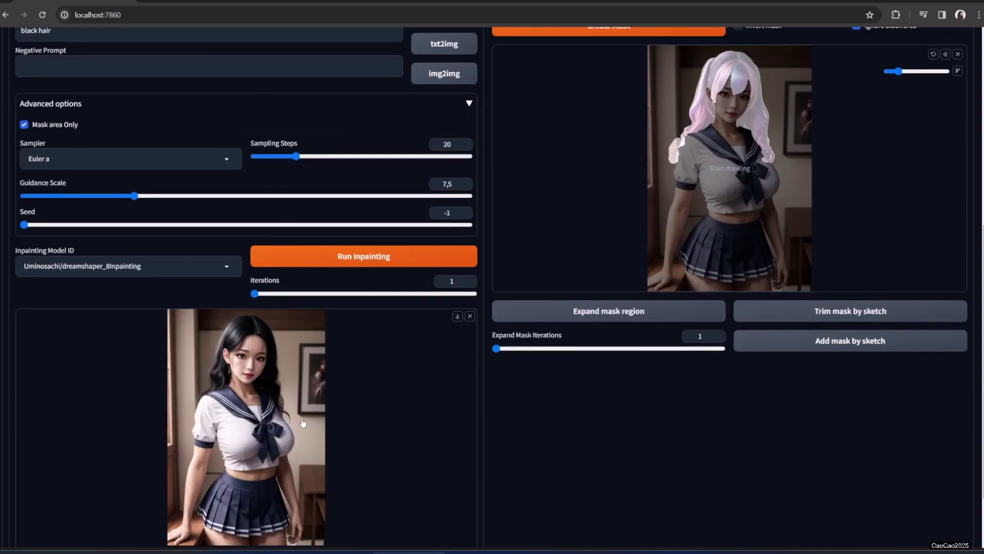
pyautogui.click(397, 405)
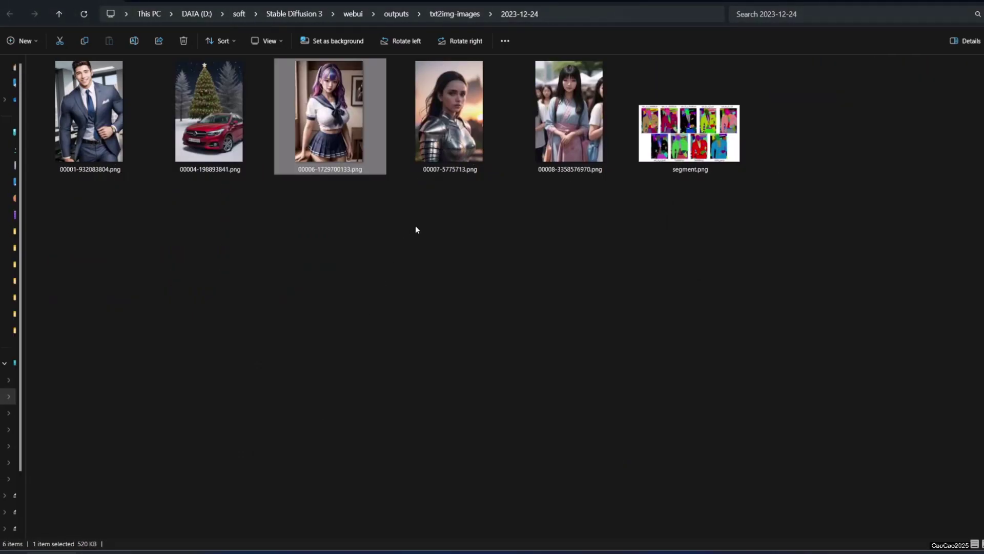
# Step: Load the armoured woman picture 00007-5775713.png as the input image, segment it and sketch over the armour in the enlarged map
pyautogui.moveTo(449, 148); pyautogui.dragTo(528, 327)
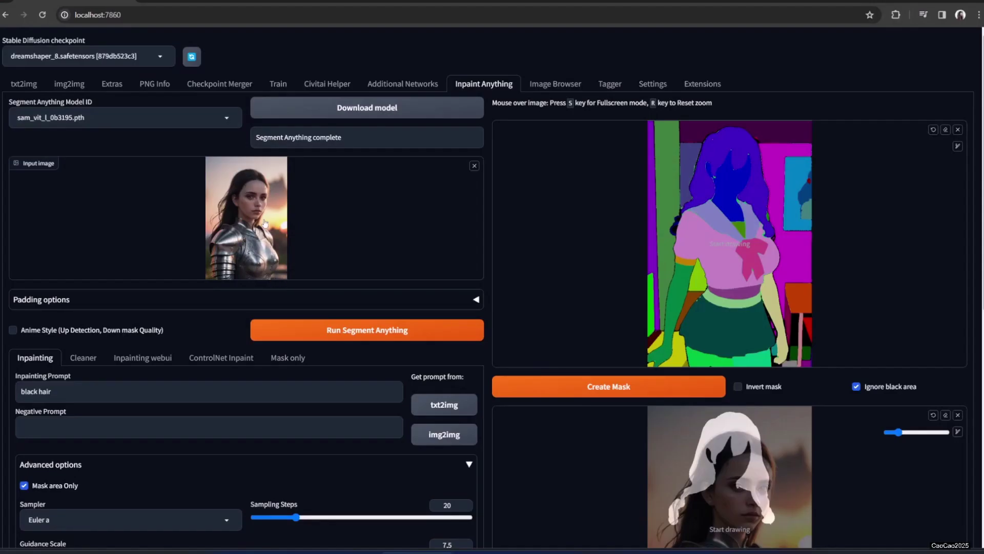
pyautogui.click(389, 332)
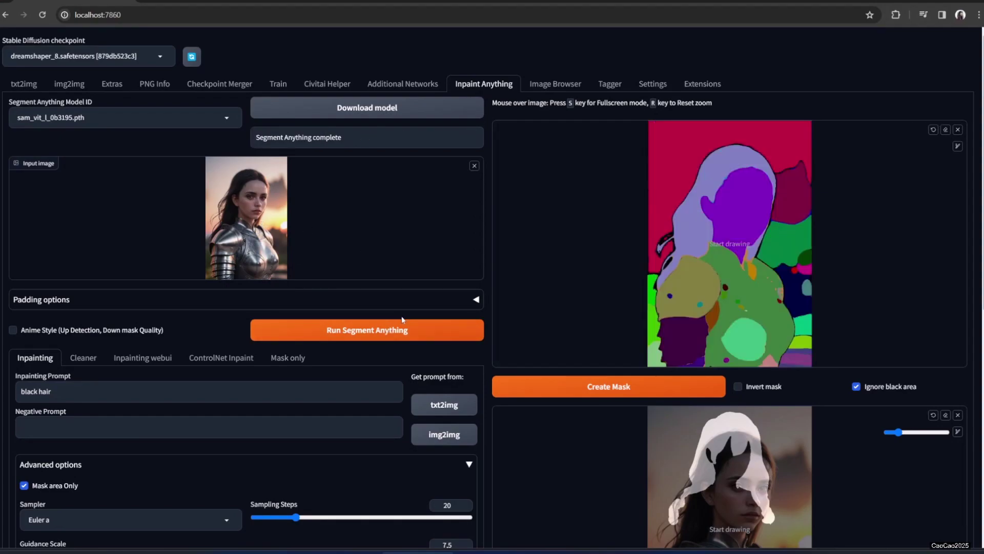
pyautogui.press('s')
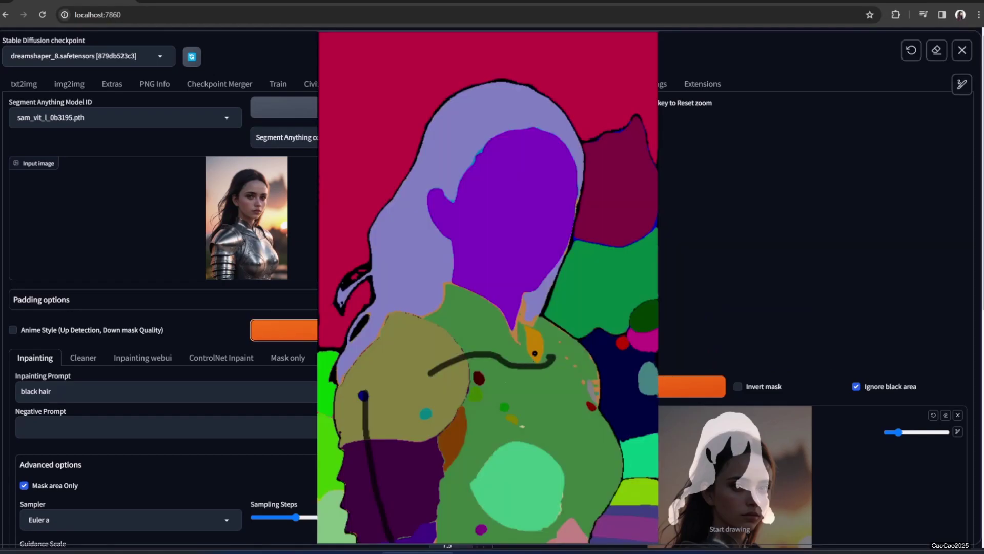
pyautogui.press('s')
# Step: Switch the segmentation model to mobile_sam.pt and segment the armoured woman picture again
pyautogui.click(217, 126)
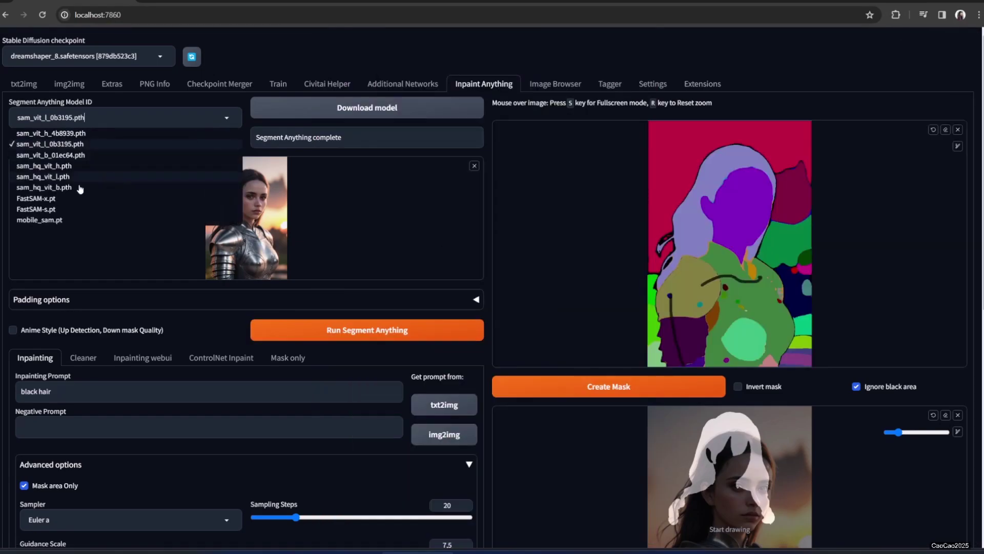
pyautogui.click(54, 219)
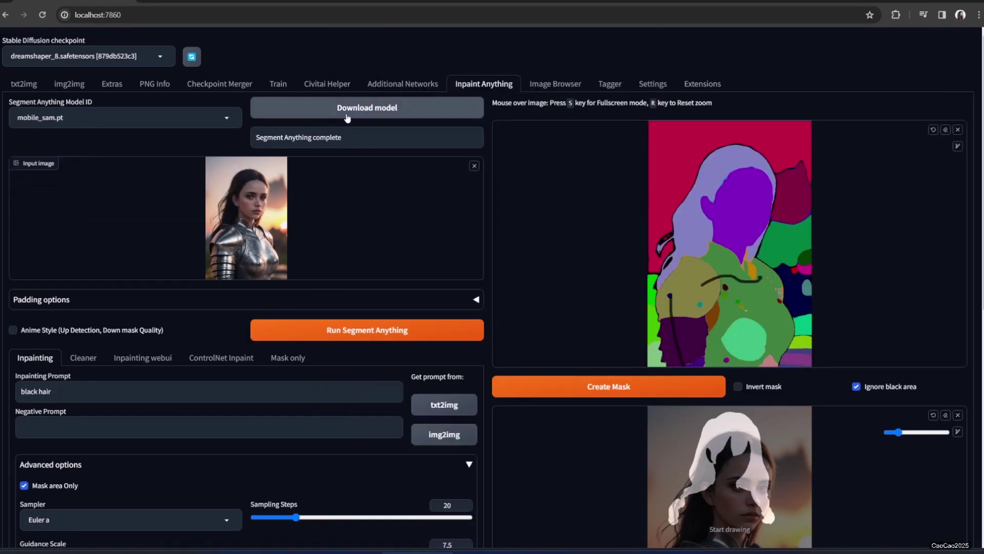
pyautogui.click(337, 328)
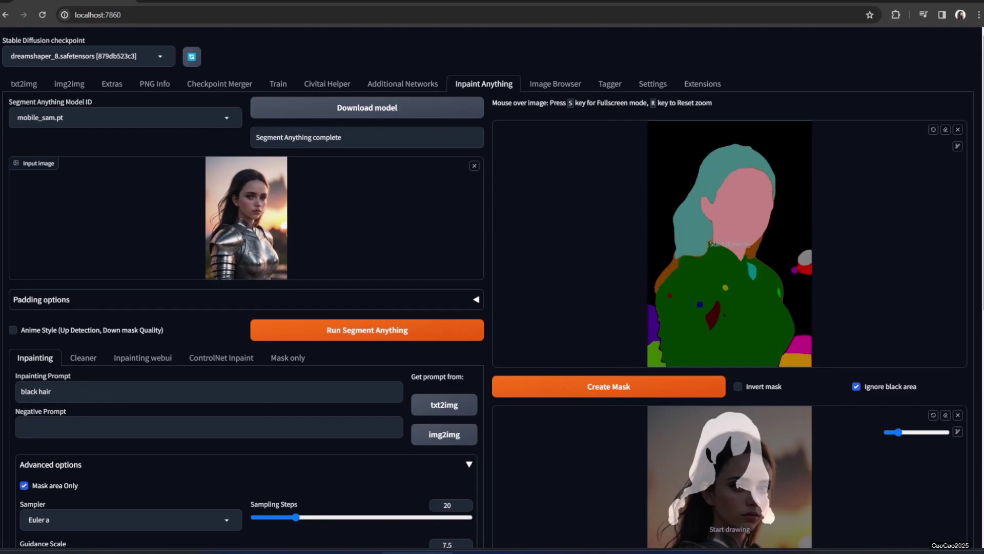
# Step: Sketch across the armour segments in the enlarged segmentation map and create a mask from them
pyautogui.press('s')
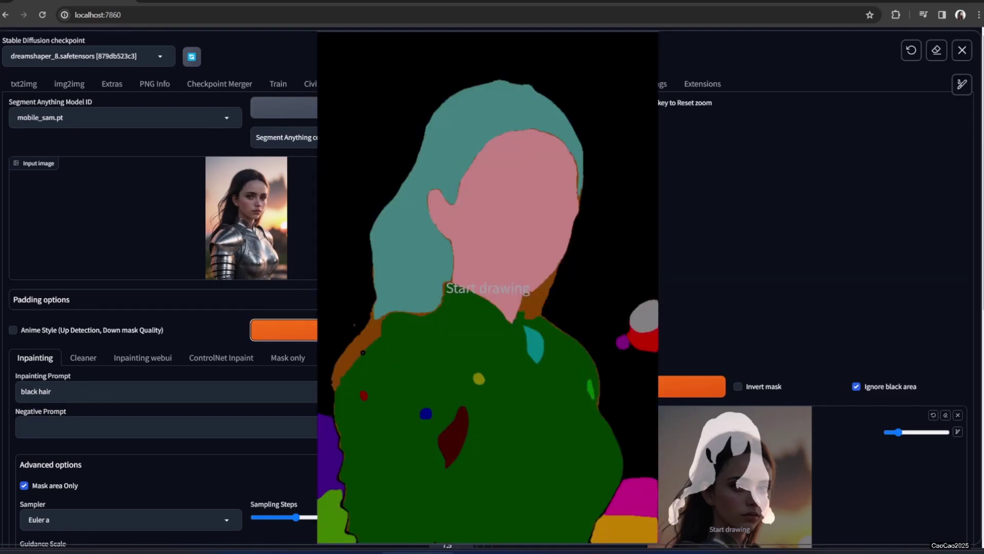
pyautogui.moveTo(358, 343)
pyautogui.mouseDown()
pyautogui.moveTo(367, 465)
pyautogui.moveTo(402, 459)
pyautogui.moveTo(434, 397)
pyautogui.moveTo(427, 428)
pyautogui.moveTo(449, 409)
pyautogui.moveTo(470, 429)
pyautogui.moveTo(529, 367)
pyautogui.moveTo(477, 373)
pyautogui.moveTo(534, 343)
pyautogui.moveTo(591, 395)
pyautogui.mouseUp()
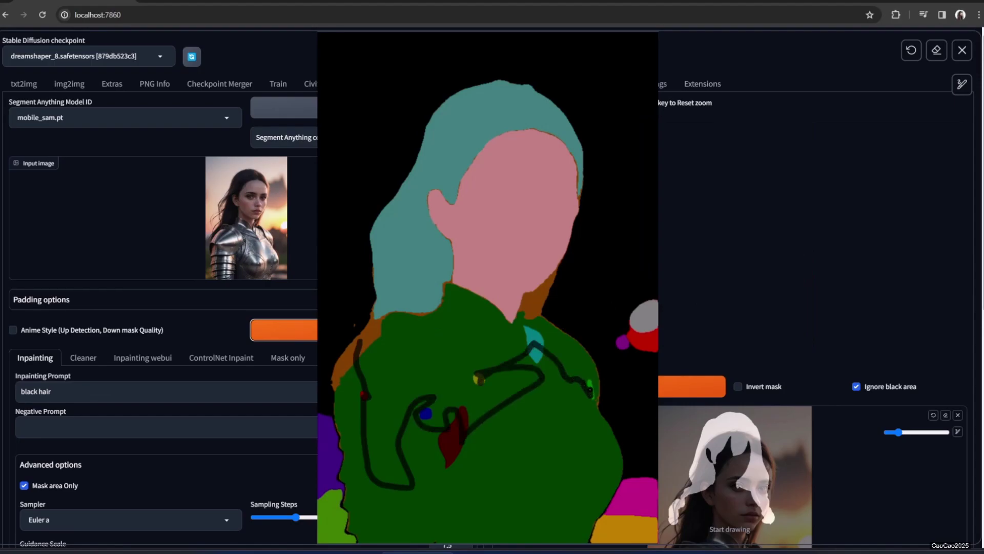
pyautogui.scroll(-4, 548, 400)
pyautogui.moveTo(524, 242); pyautogui.dragTo(546, 310)
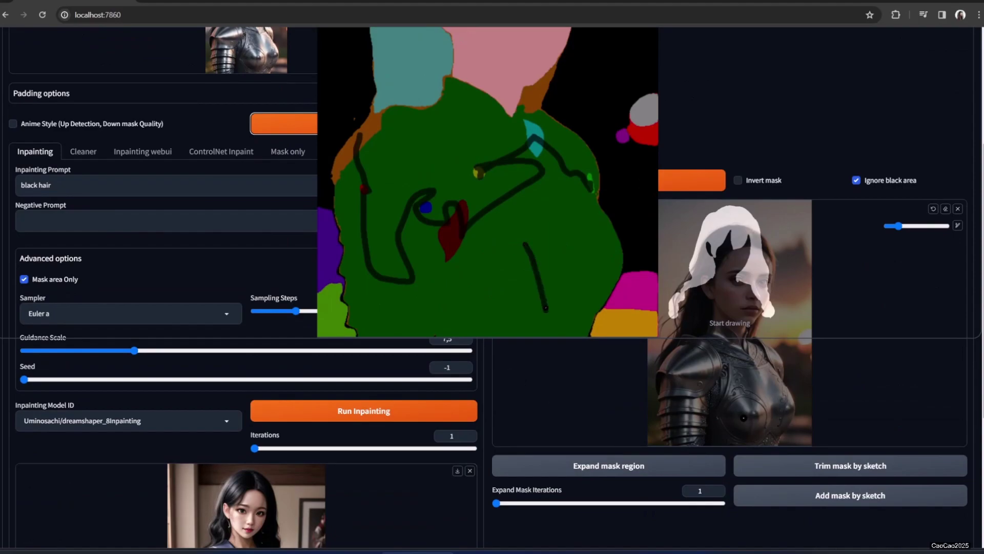
pyautogui.scroll(3, 451, 300)
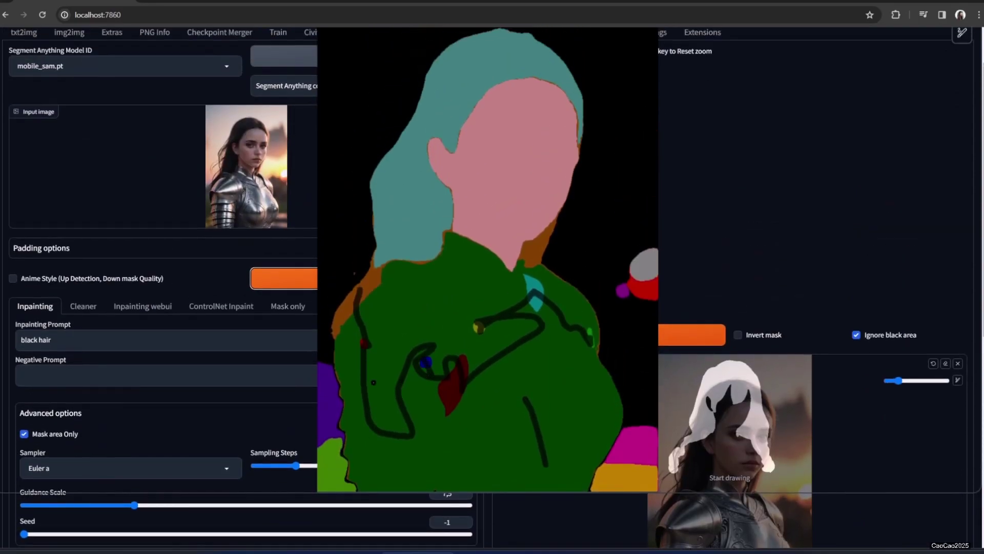
pyautogui.press('s')
pyautogui.click(615, 347)
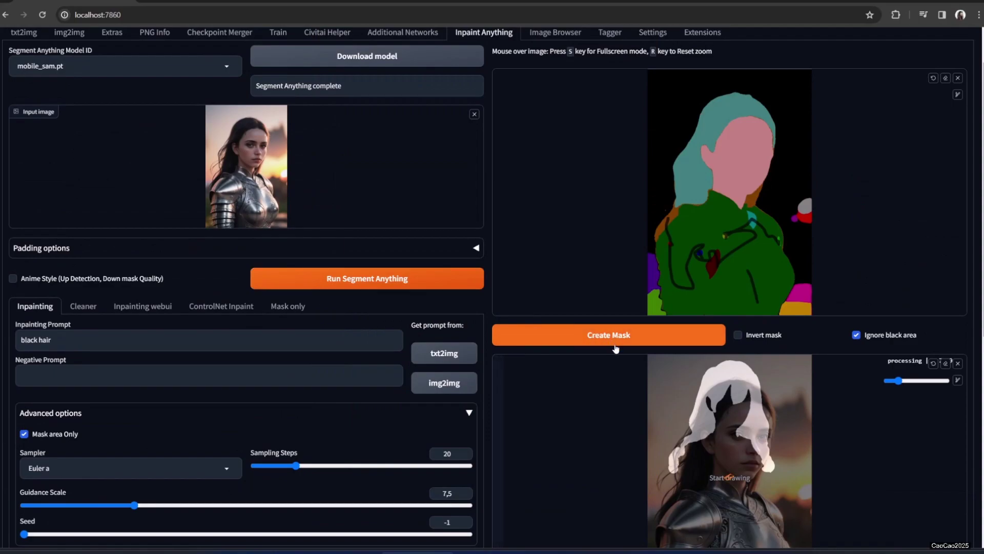
# Step: Sketch over the stray mask edges around the hair and face, trim them from the armour mask, and expand the mask once
pyautogui.scroll(-2, 612, 369)
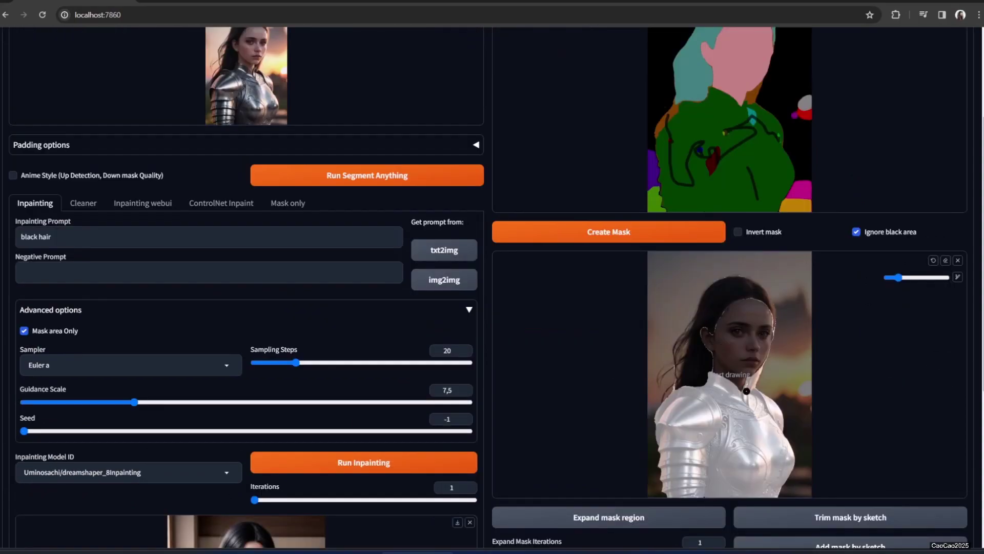
pyautogui.press('s')
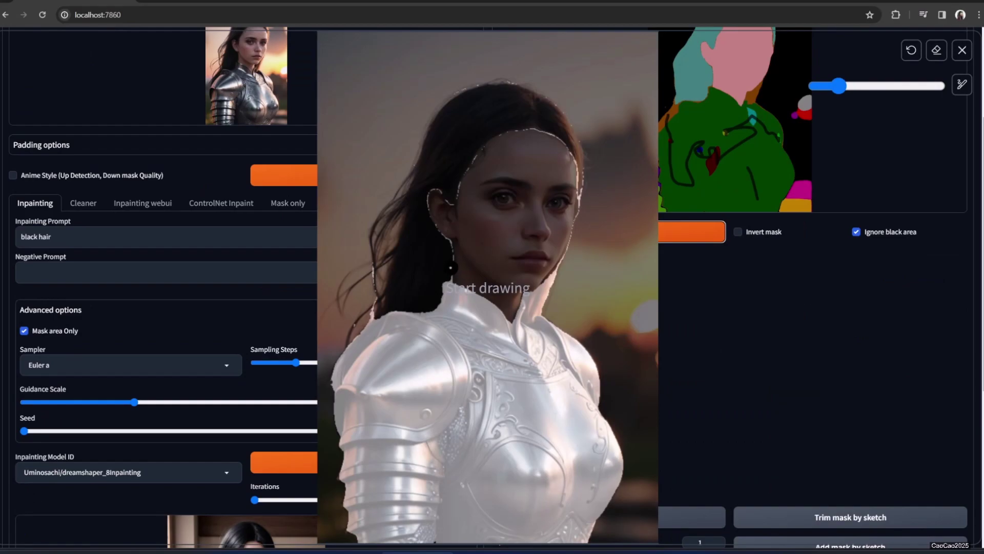
pyautogui.press('s')
pyautogui.click(836, 365)
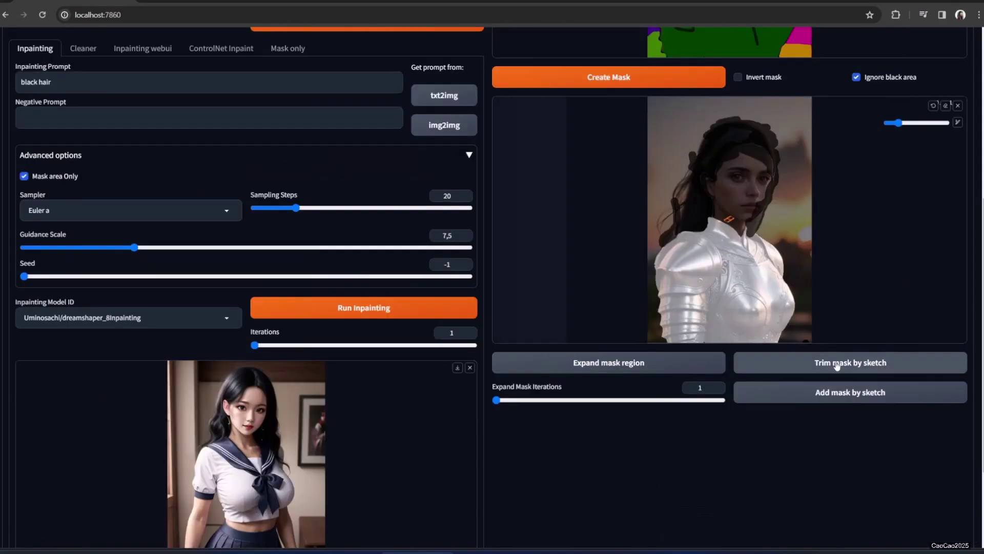
pyautogui.click(640, 363)
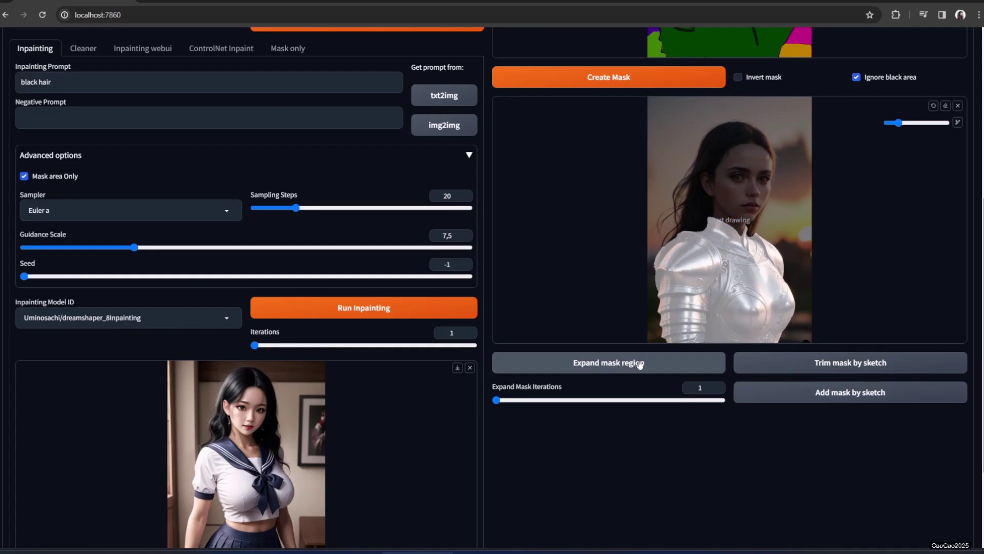
# Step: Replace the inpainting prompt with "black spider man costume"
pyautogui.scroll(2, 639, 363)
pyautogui.tripleClick(205, 185)
pyautogui.press('BackSpace')
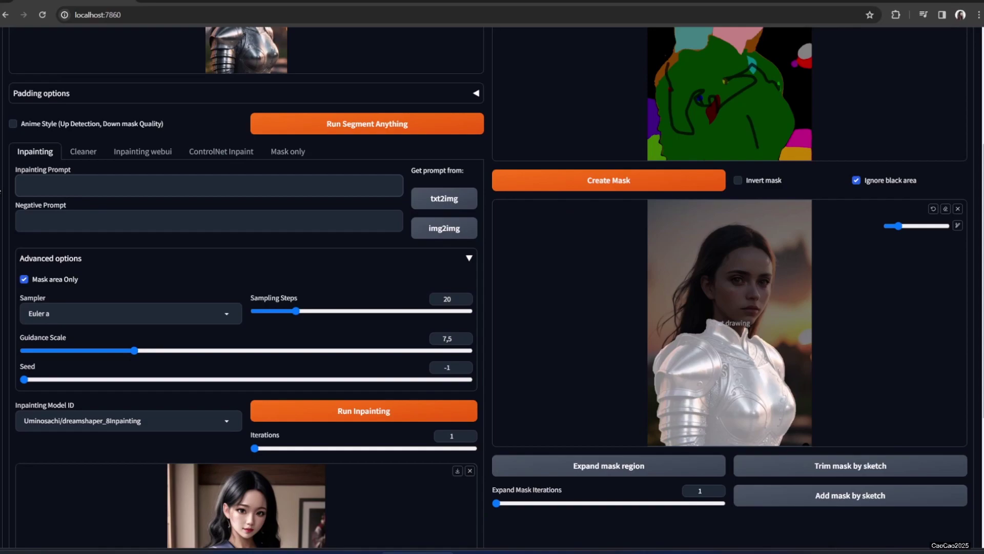
pyautogui.write('ider woman costume')
pyautogui.click(47, 186)
pyautogui.press('BackSpace')
pyautogui.press('Delete')
pyautogui.press('Home')
pyautogui.write('black')
# Step: Run inpainting on the armour mask and check the generated costume picture
pyautogui.click(362, 411)
pyautogui.scroll(-3, 360, 394)
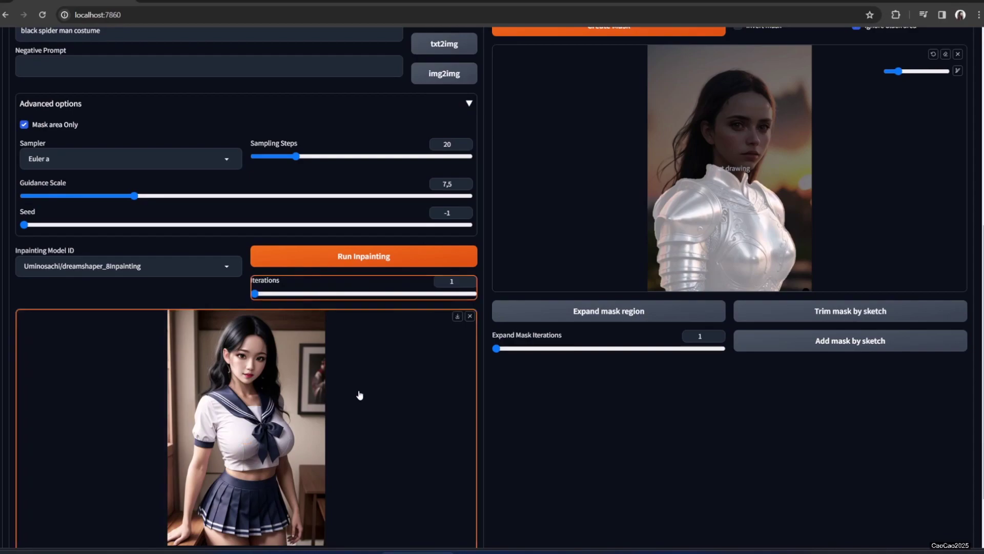
pyautogui.scroll(-2, 358, 396)
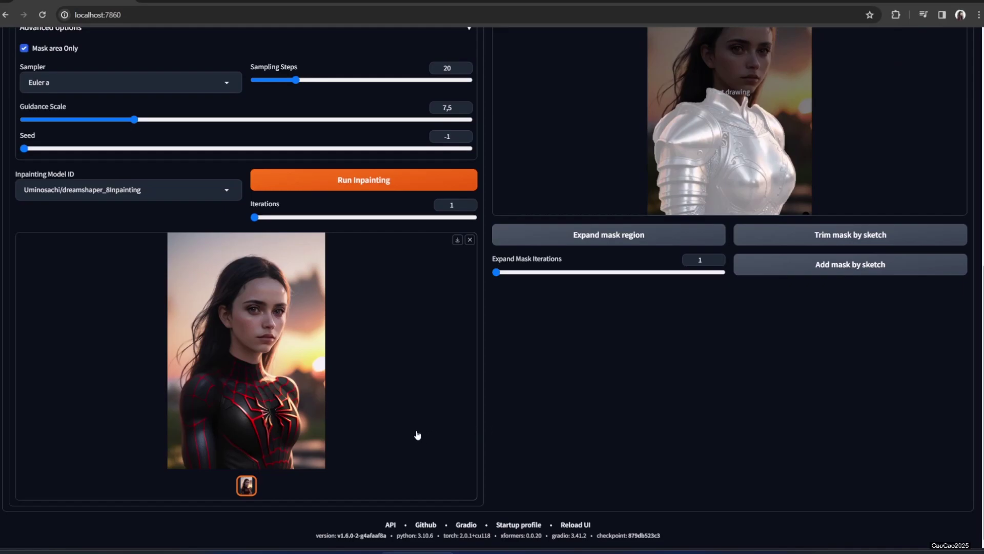
# Step: Replace the input image with the new spider costume picture from the inpaint-anything outputs, and segment it to mask the background
pyautogui.scroll(10, 417, 432)
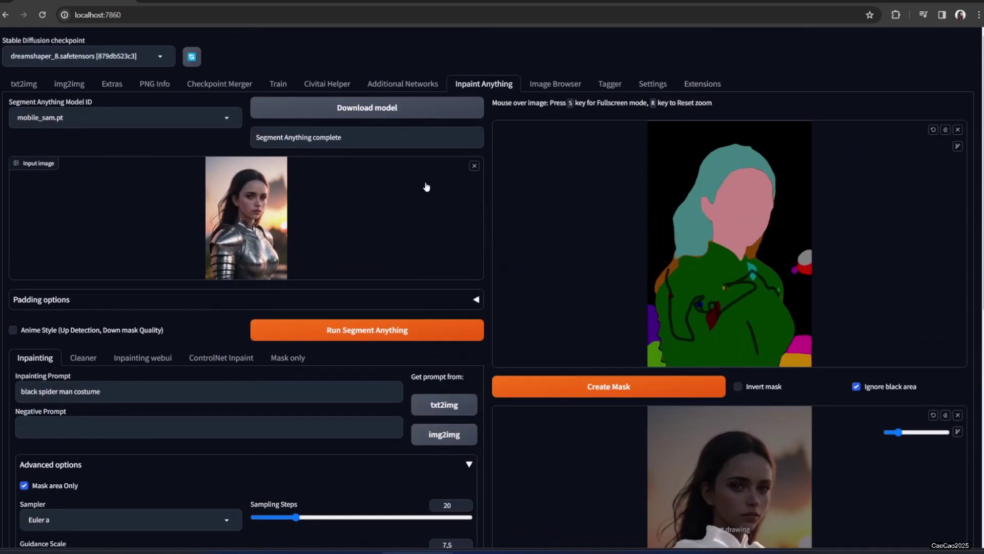
pyautogui.click(475, 167)
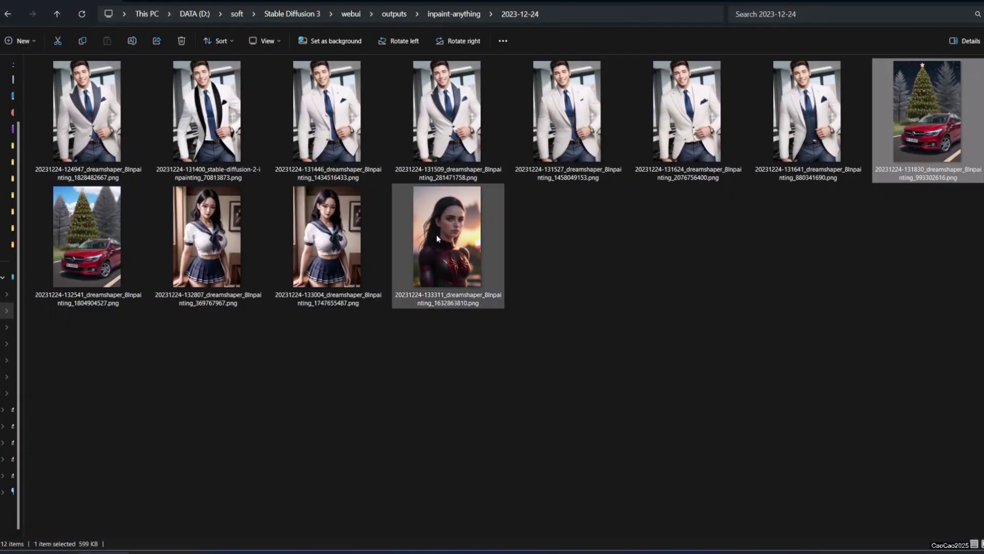
pyautogui.moveTo(437, 238); pyautogui.dragTo(435, 241)
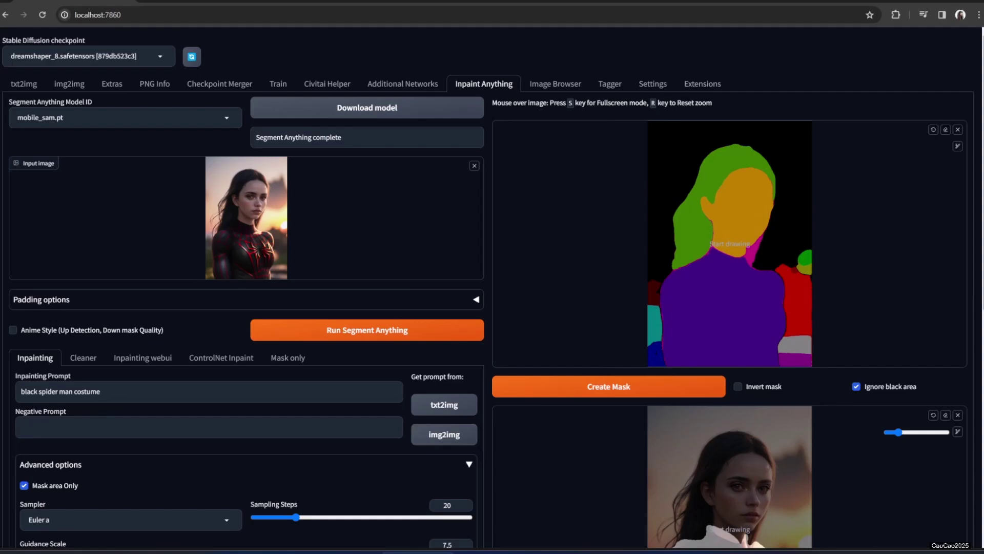
pyautogui.scroll(-4, 632, 471)
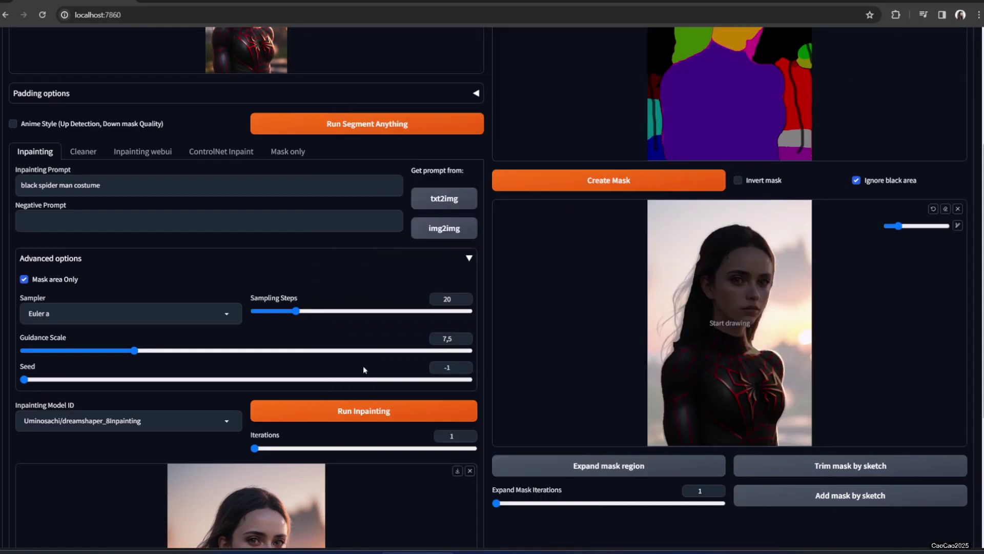
# Step: Set the inpainting prompt to "rooftop, new york city", run inpainting on the background mask and view the result at full size
pyautogui.moveTo(110, 194); pyautogui.dragTo(4, 181)
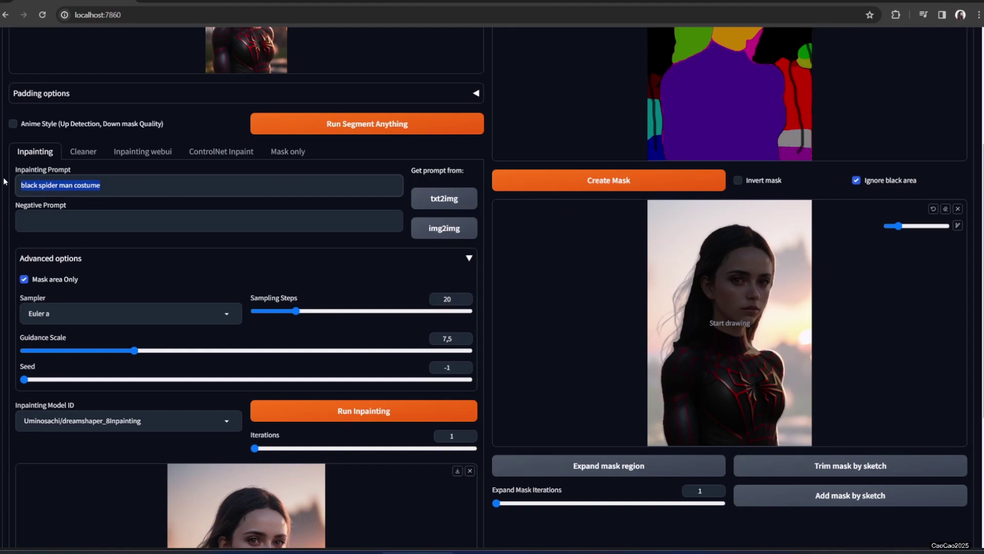
pyautogui.write('rooftop, new york city')
pyautogui.click(344, 410)
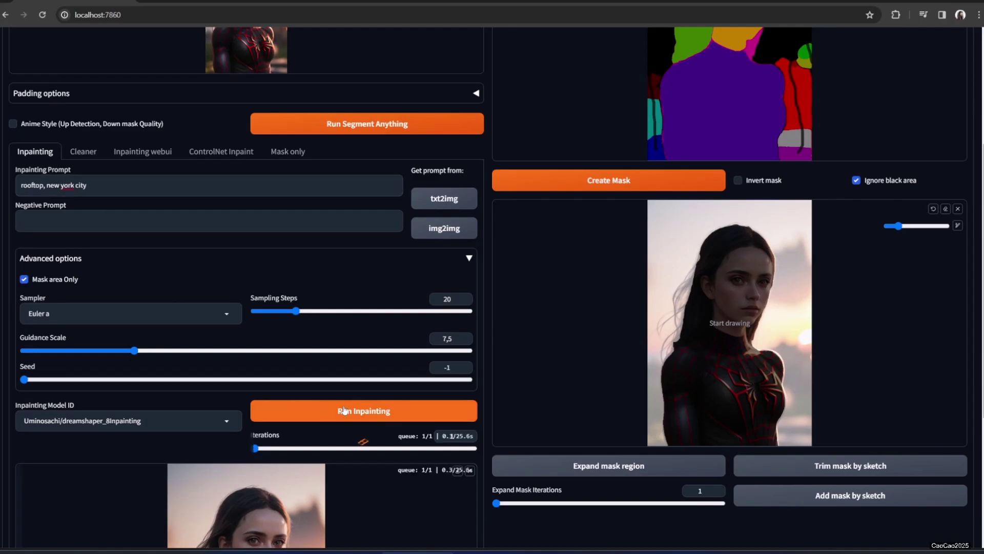
pyautogui.scroll(-5, 420, 424)
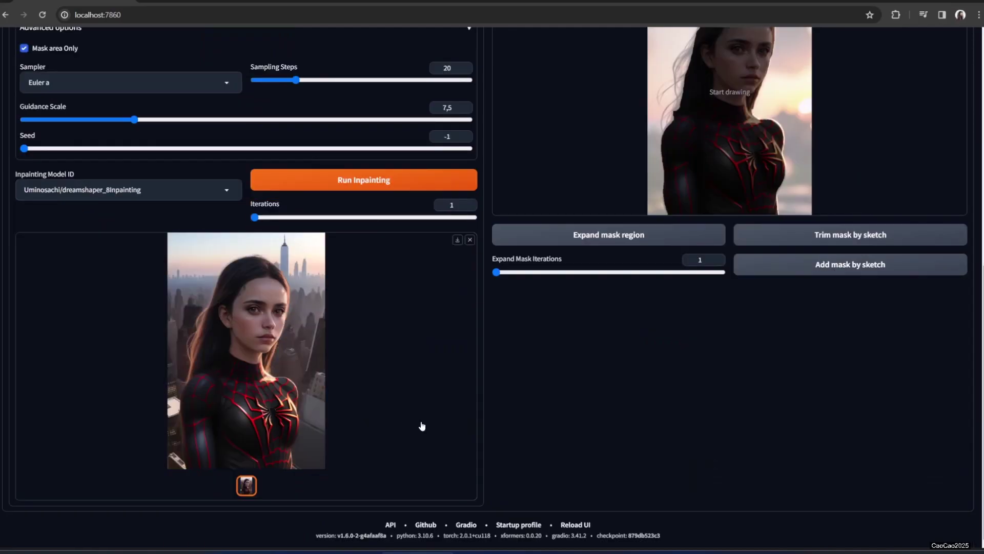
pyautogui.click(308, 416)
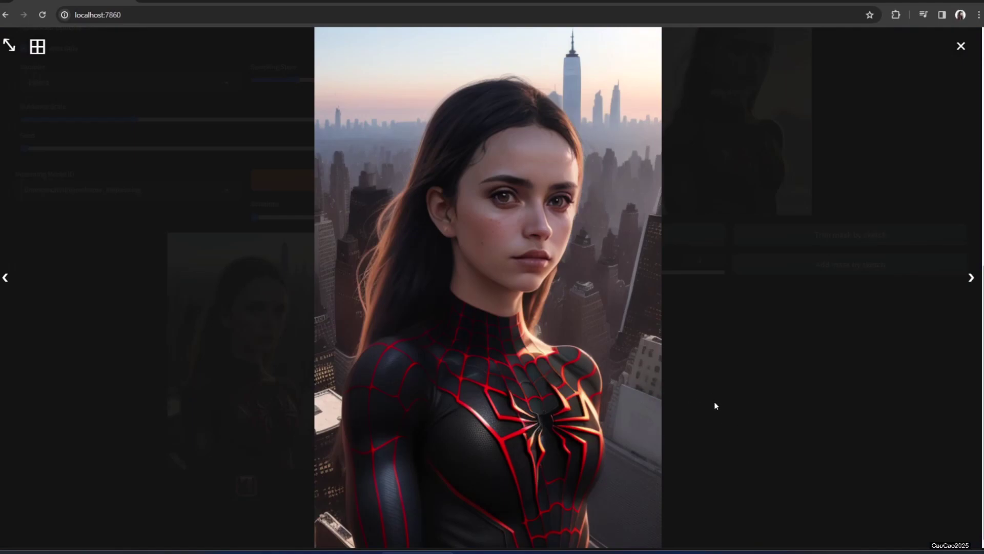
pyautogui.click(715, 405)
# Step: Replace the input image with the picture of the woman in a crowd and segment it with the sam_vit_h_4b8939.pth model
pyautogui.scroll(5, 378, 413)
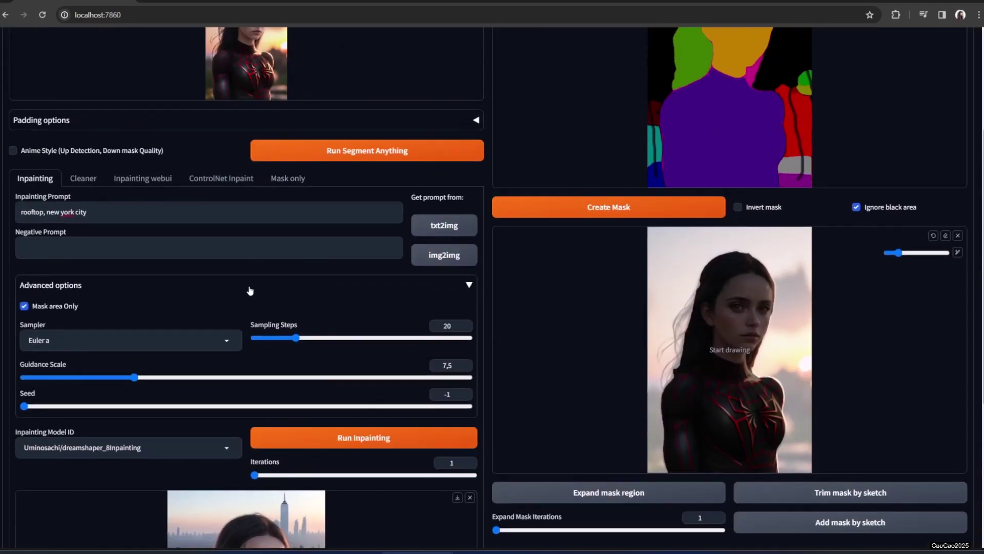
pyautogui.scroll(3, 250, 291)
pyautogui.click(474, 141)
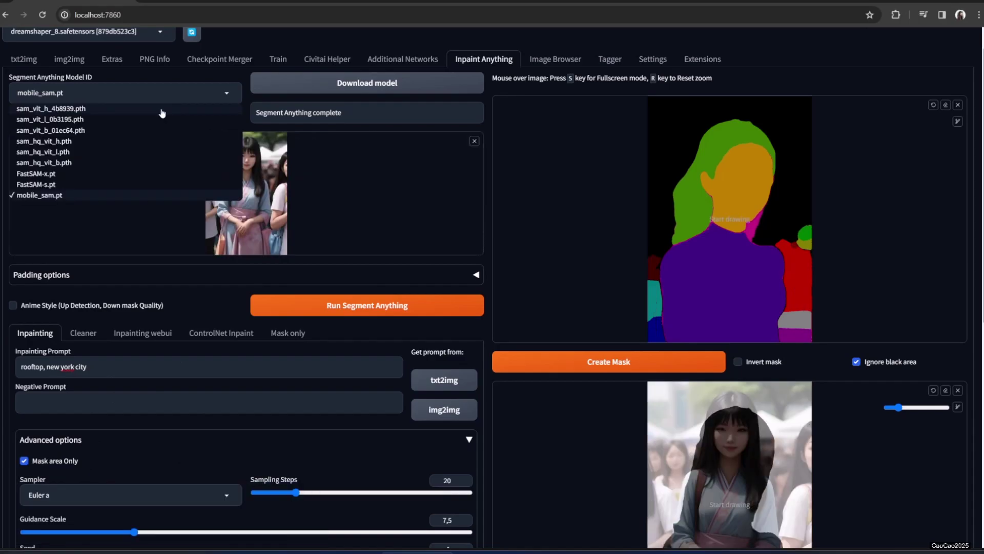
pyautogui.click(162, 108)
pyautogui.click(370, 305)
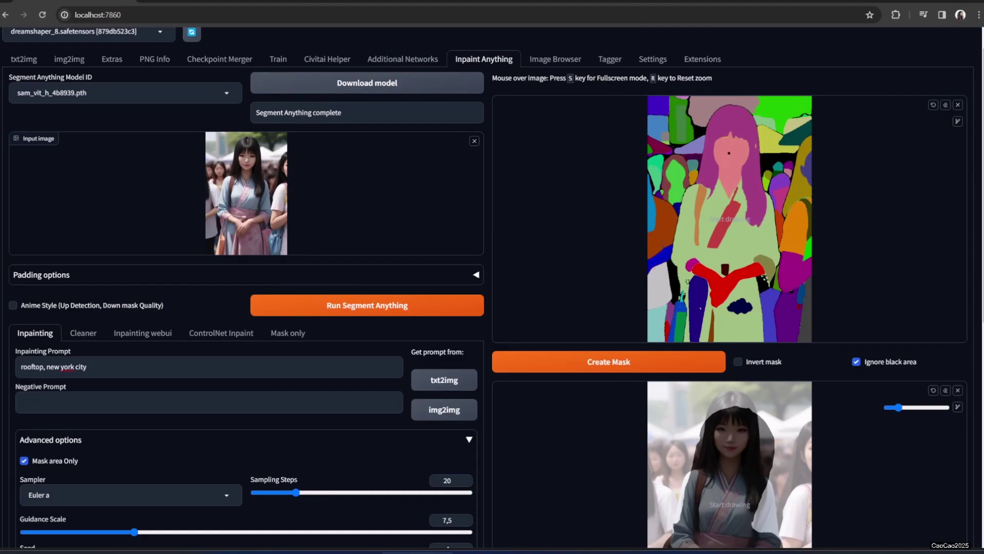
# Step: Mark the central woman's face in the segmentation map with a short stroke and create a mask from it
pyautogui.moveTo(729, 152); pyautogui.dragTo(730, 171)
pyautogui.click(651, 365)
pyautogui.scroll(-3, 651, 365)
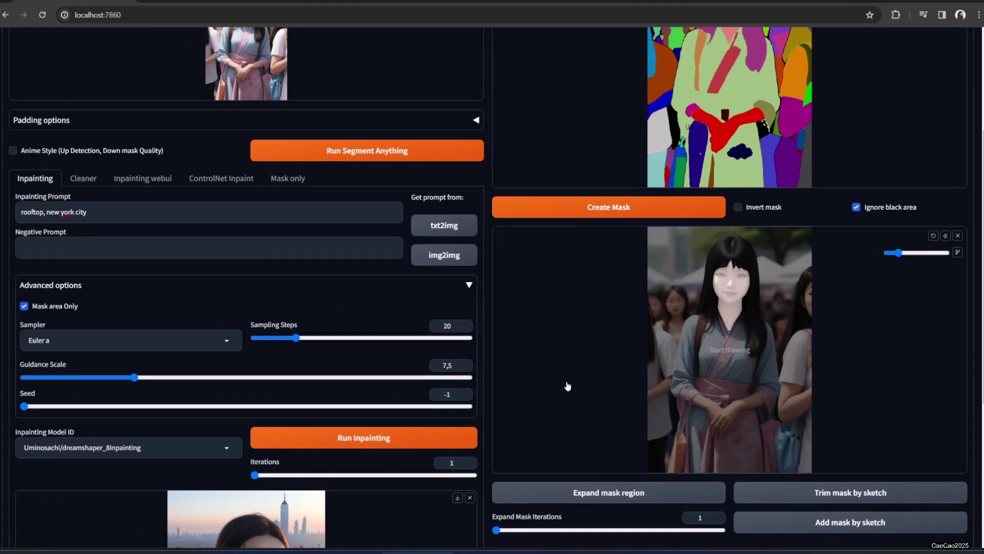
# Step: Set the prompt to "<lora:yukaobav2:1> face", run inpainting on the face mask and view the result at full size
pyautogui.scroll(2, 449, 355)
pyautogui.scroll(2, 449, 354)
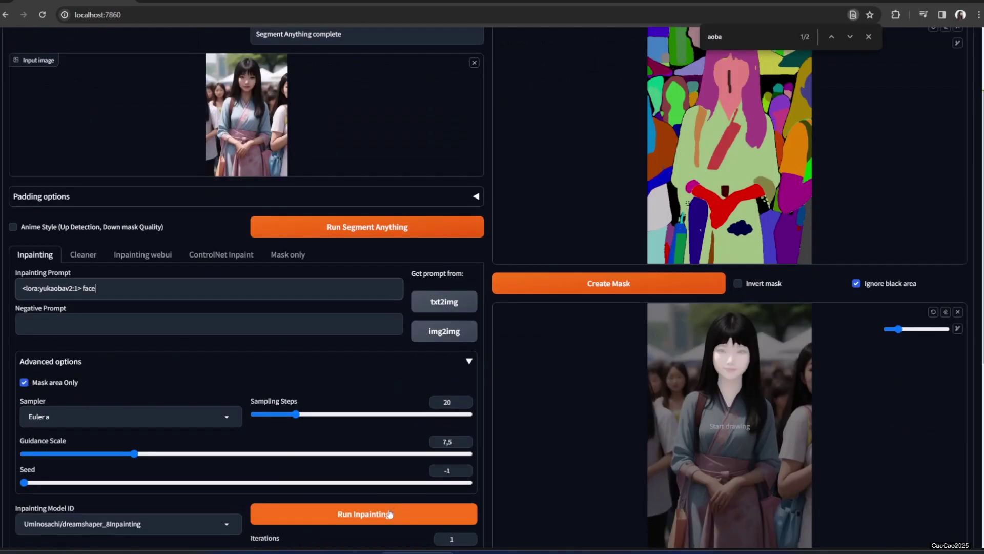
pyautogui.click(359, 514)
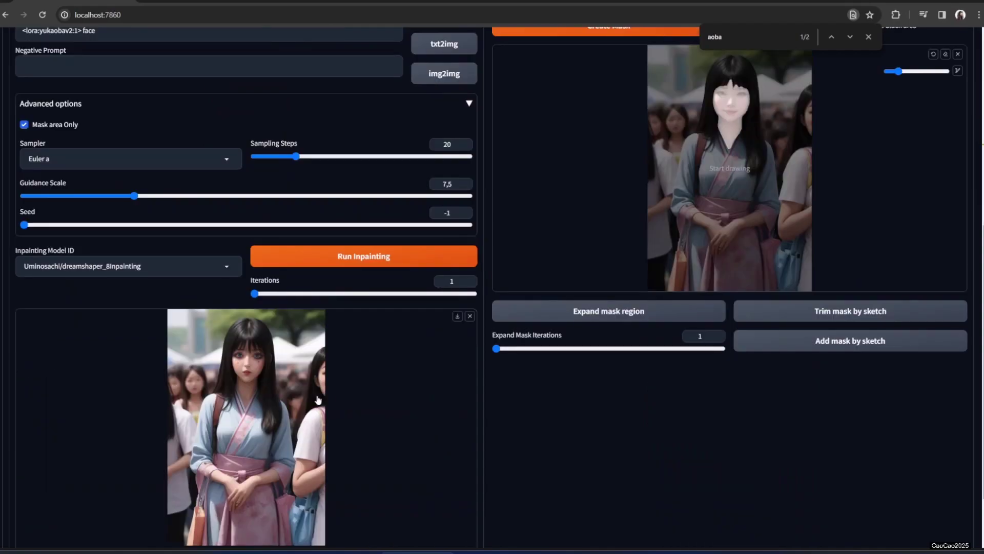
pyautogui.click(324, 398)
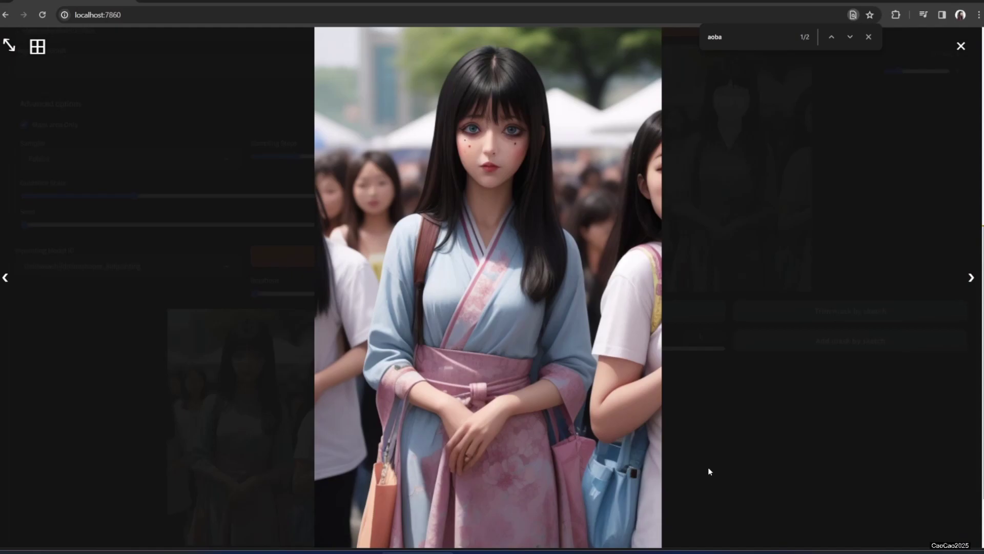
pyautogui.press('Escape')
# Step: Inpaint the face again with the prompt "<lora:yukaobav2:0.8> face, woman face, yukaobav2" and 3 mask expansion iterations, and check the picture
pyautogui.scroll(3, 121, 330)
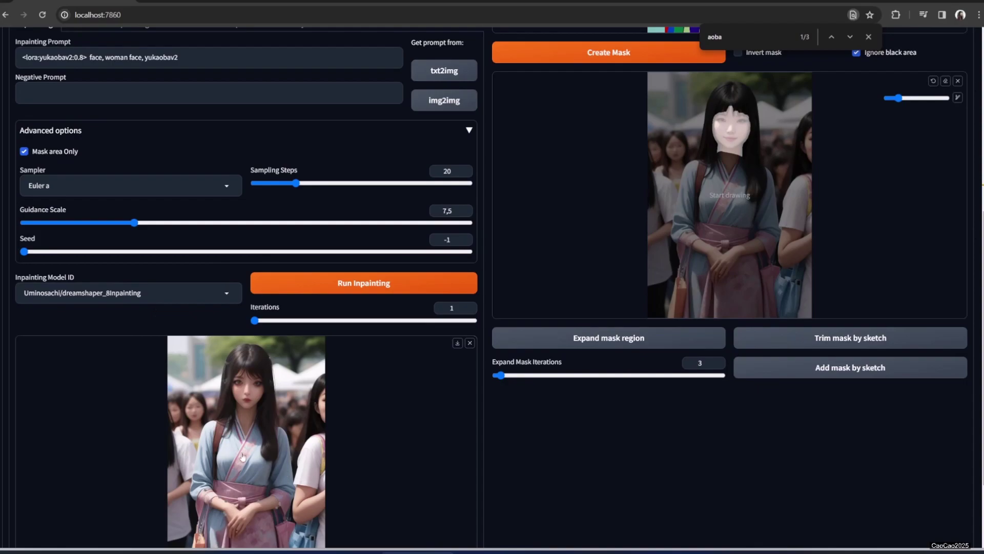
pyautogui.scroll(-2, 263, 449)
pyautogui.scroll(3, 263, 449)
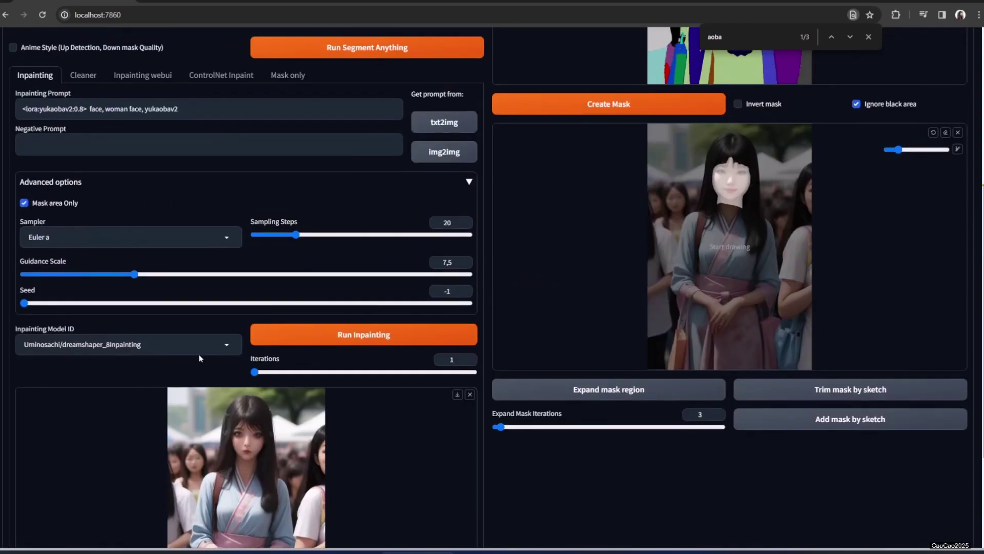
# Step: Switch to the webui inpainting mode and set its prompt to "<lora:yukaobav2:0.8> face, woman face,"
pyautogui.click(146, 78)
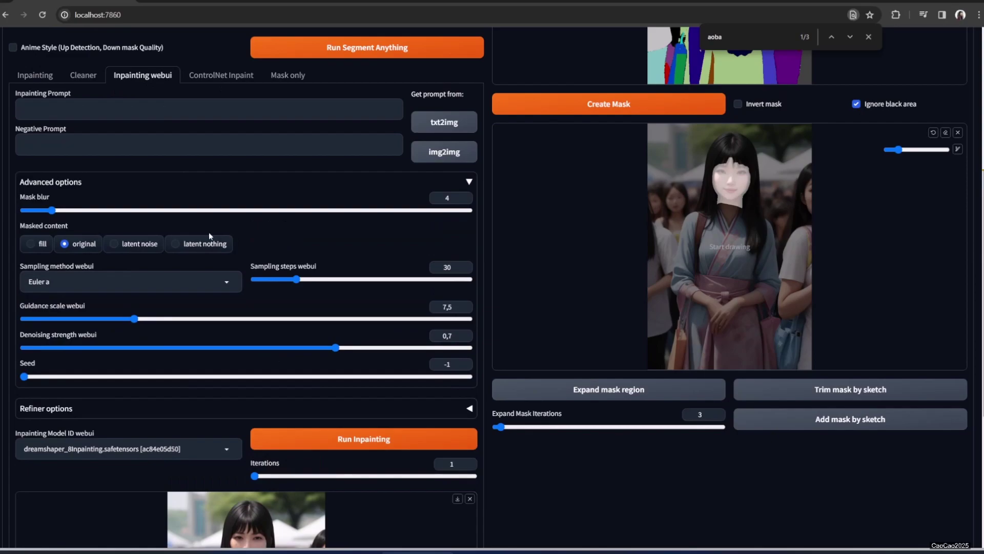
pyautogui.scroll(5, 208, 231)
pyautogui.scroll(-2, 345, 380)
pyautogui.scroll(2, 346, 380)
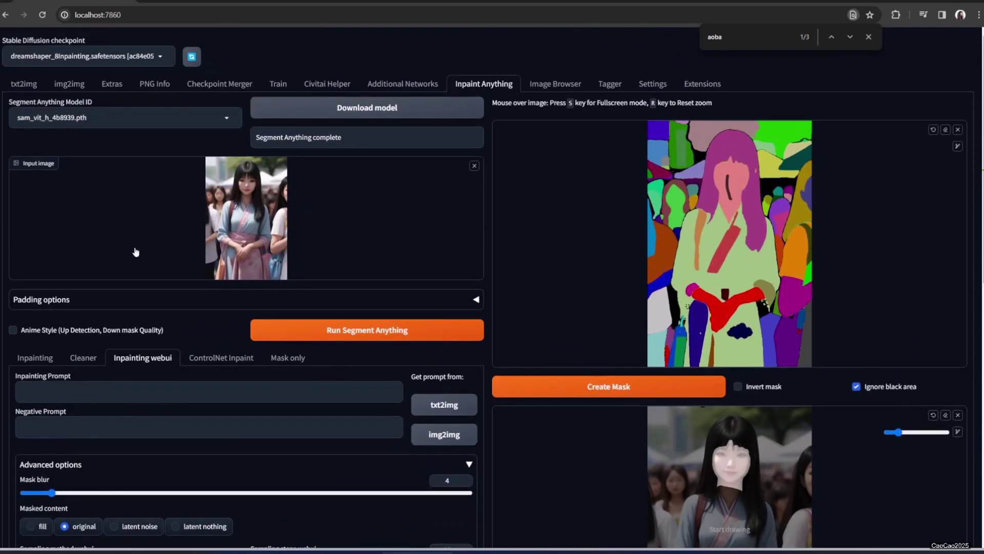
pyautogui.scroll(-1, 155, 277)
pyautogui.click(100, 340)
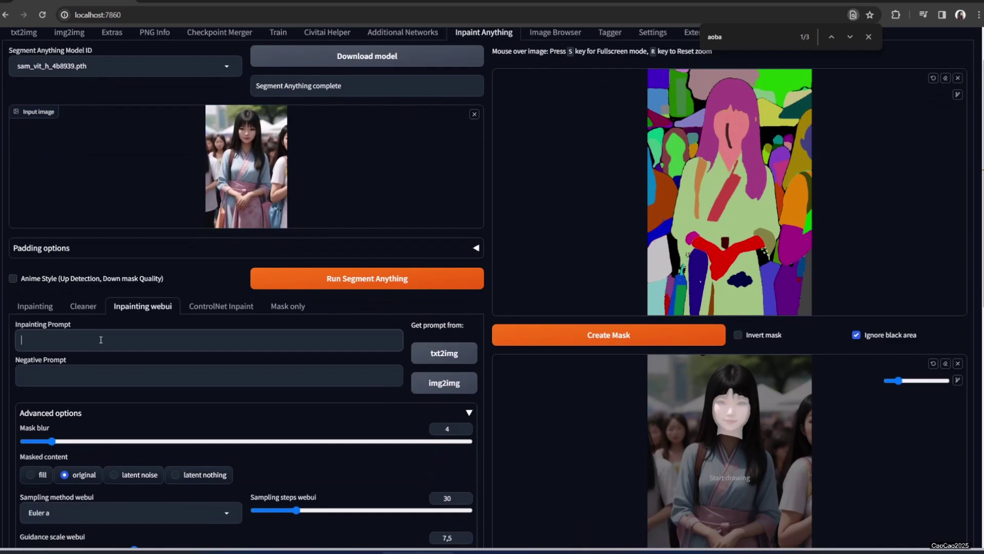
pyautogui.write('<lora:yukaobav2:0.8> face, woman face,')
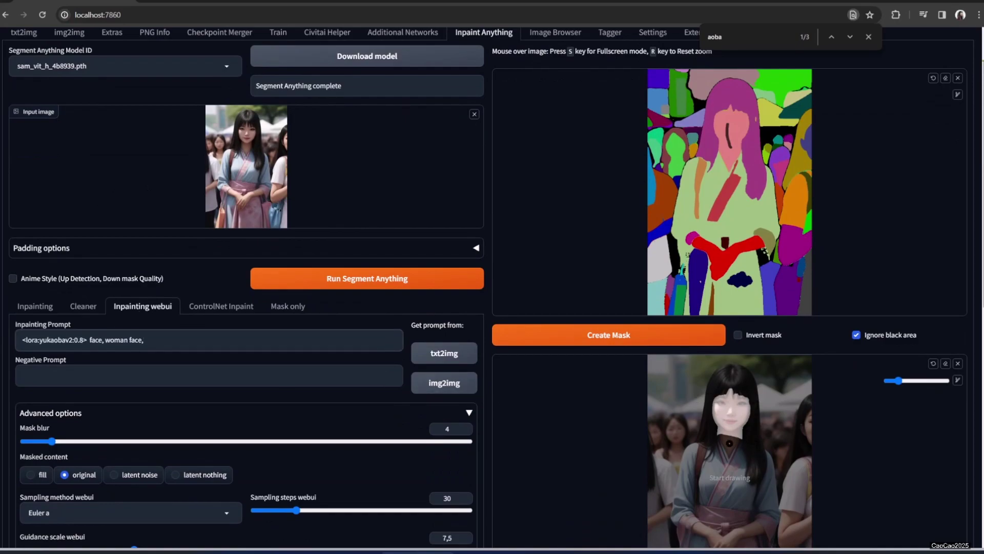
# Step: Set the webui inpainting denoising strength to 0.75 and the sampling method to DPM++ SDE Karras
pyautogui.scroll(1, 195, 256)
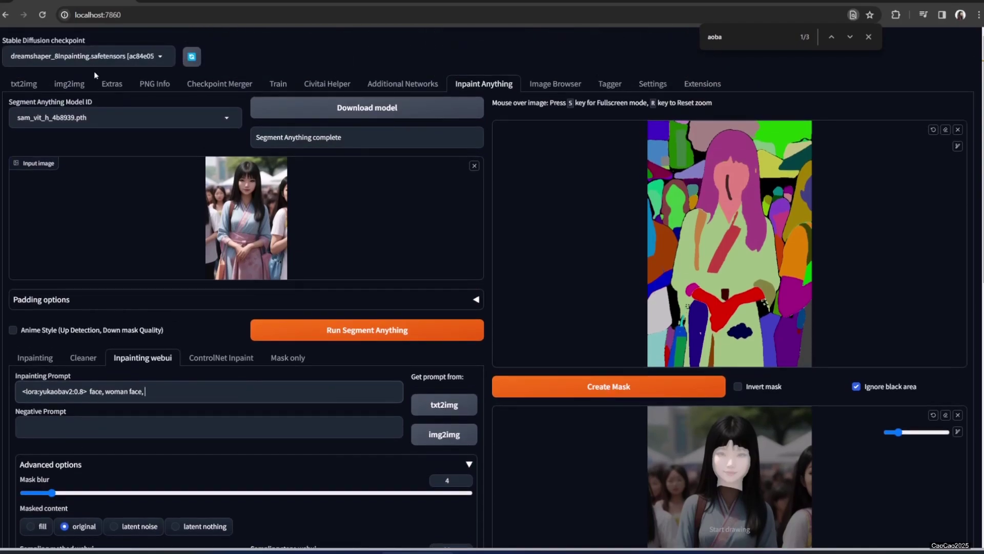
pyautogui.scroll(-1, 182, 368)
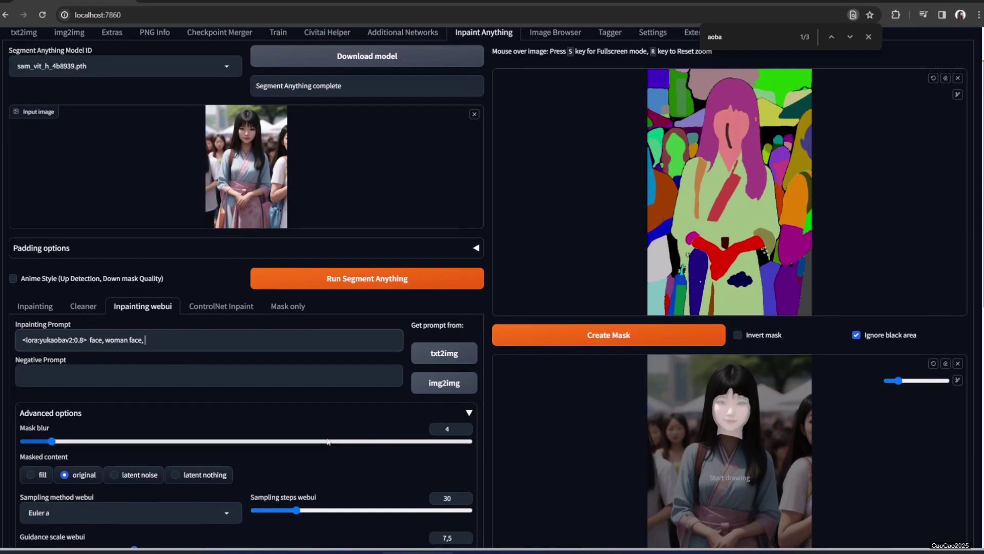
pyautogui.scroll(-1, 169, 375)
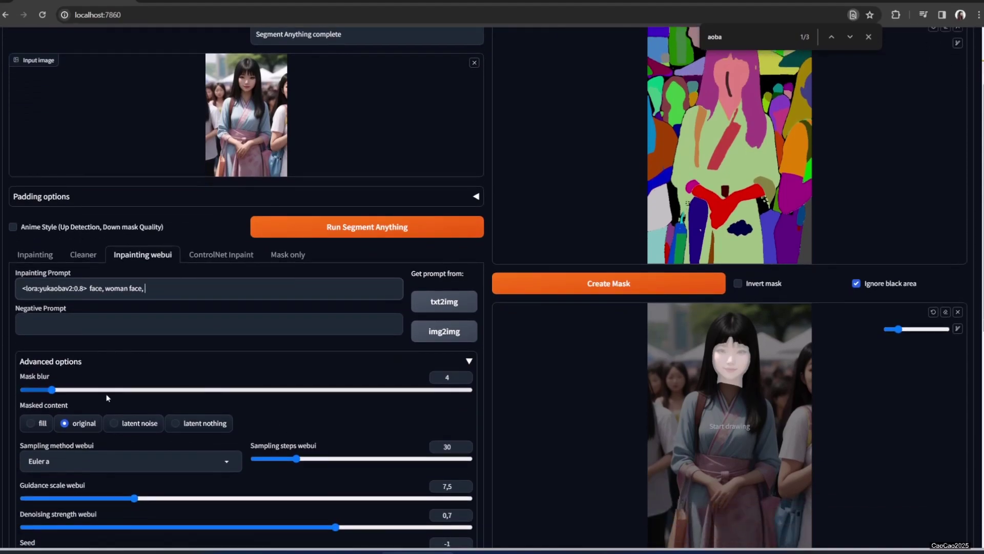
pyautogui.scroll(-2, 115, 369)
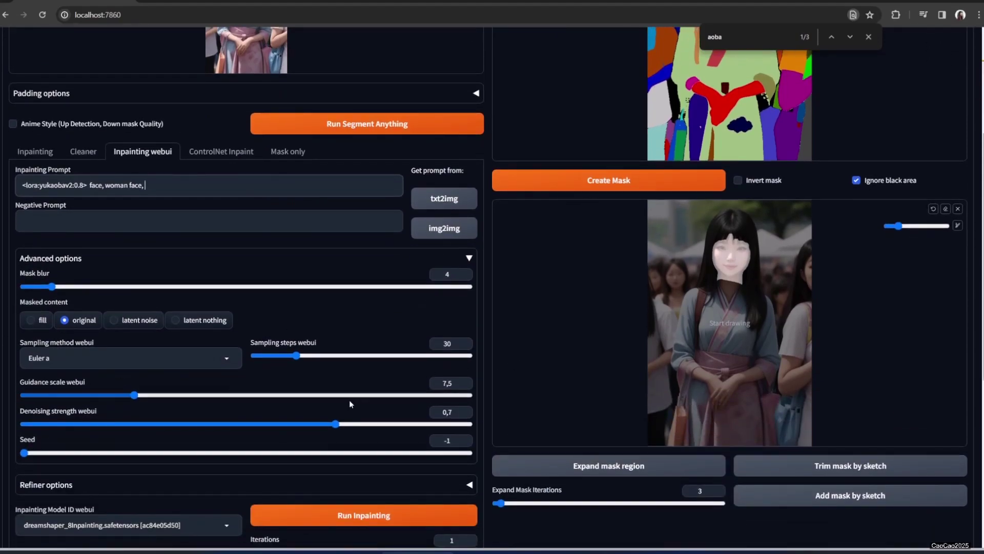
pyautogui.moveTo(335, 424); pyautogui.dragTo(350, 424)
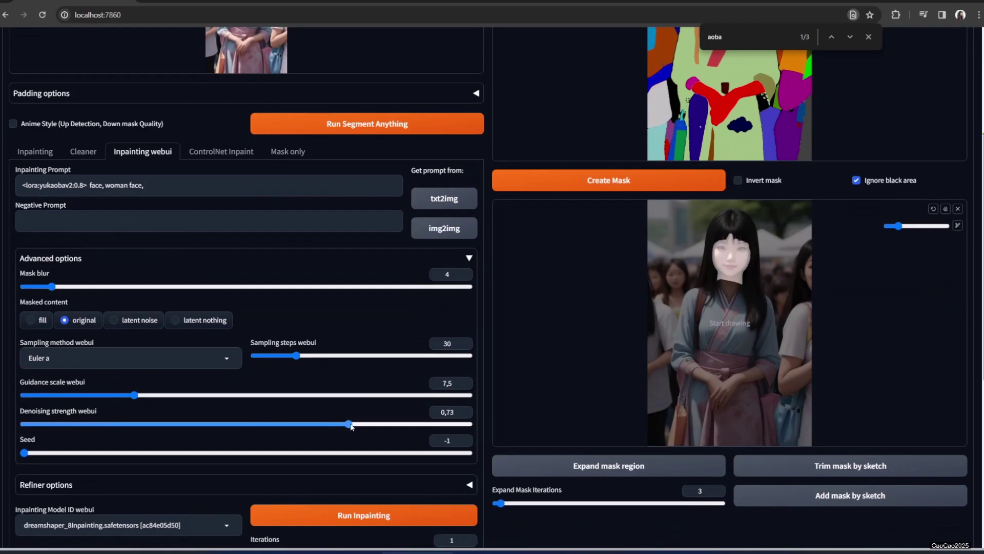
pyautogui.click(188, 362)
pyautogui.scroll(1, 75, 101)
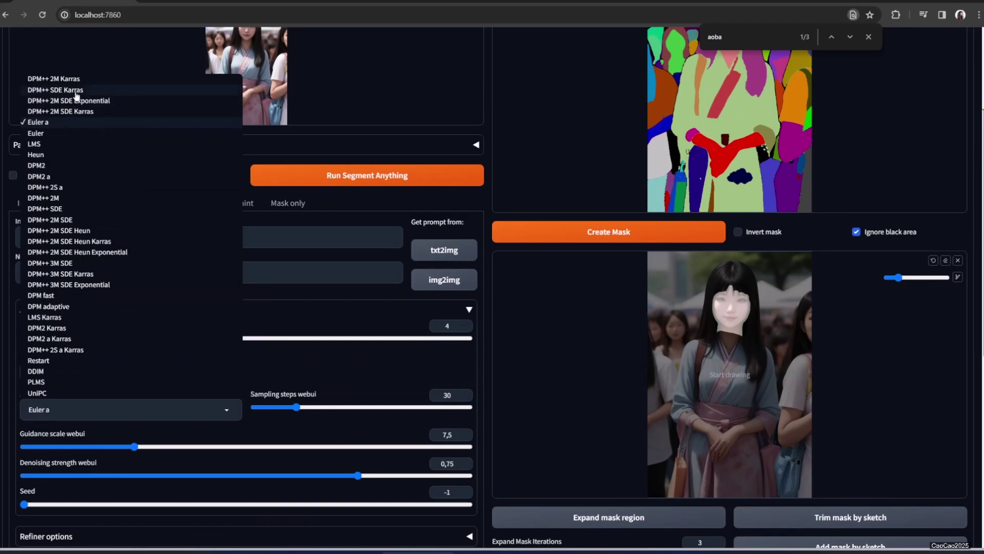
pyautogui.click(78, 94)
pyautogui.scroll(-2, 210, 369)
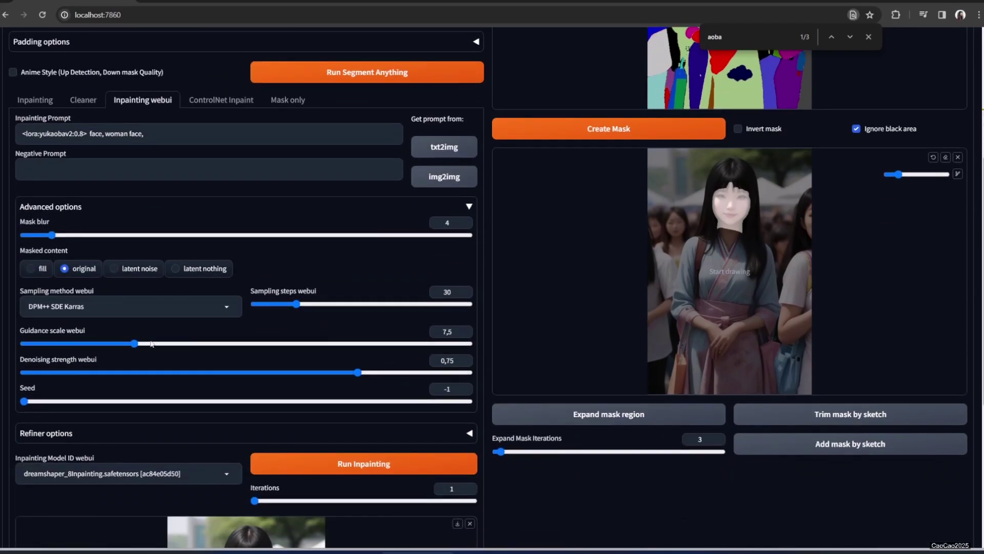
# Step: Run inpainting on the face mask with the dreamshaper_8Inpainting.safetensors model and view the result at full size
pyautogui.click(180, 473)
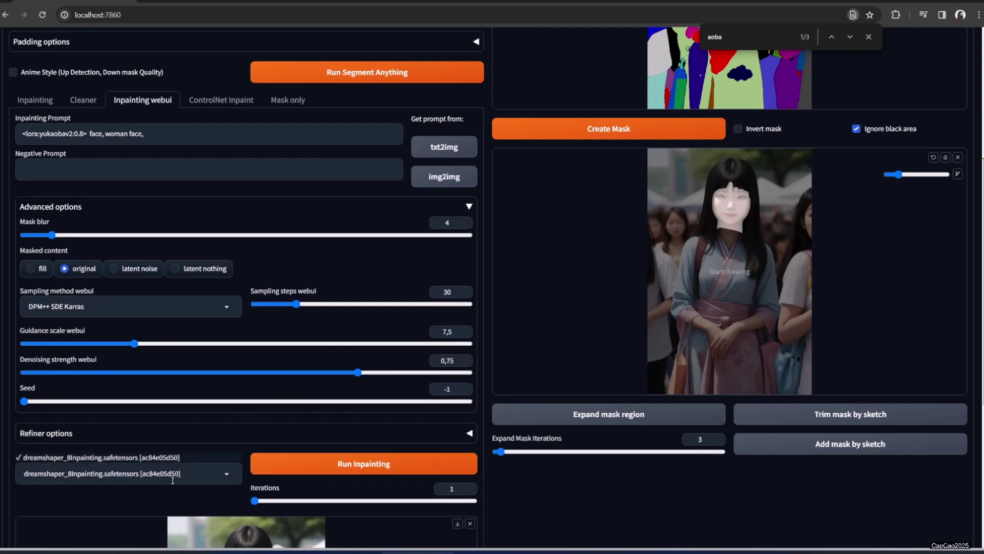
pyautogui.click(339, 463)
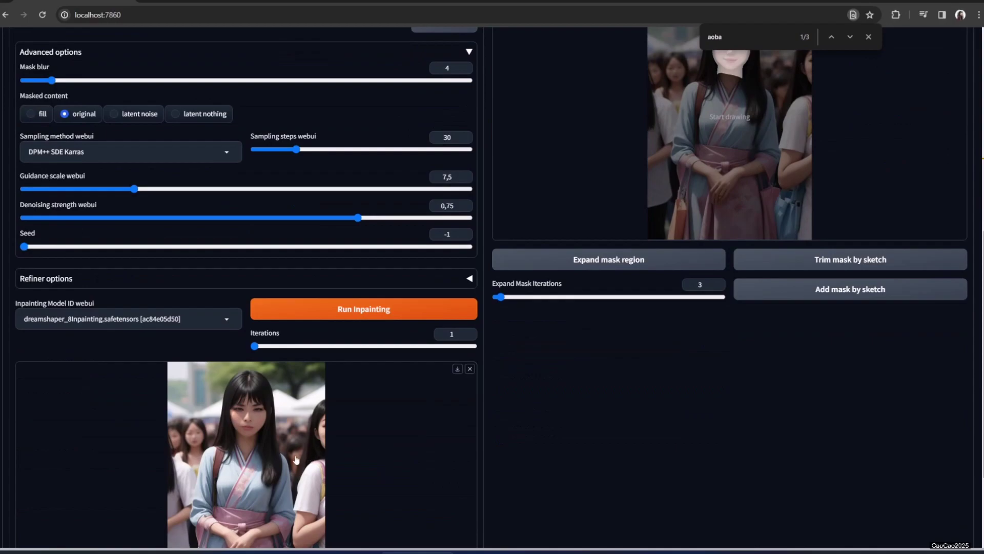
pyautogui.click(296, 459)
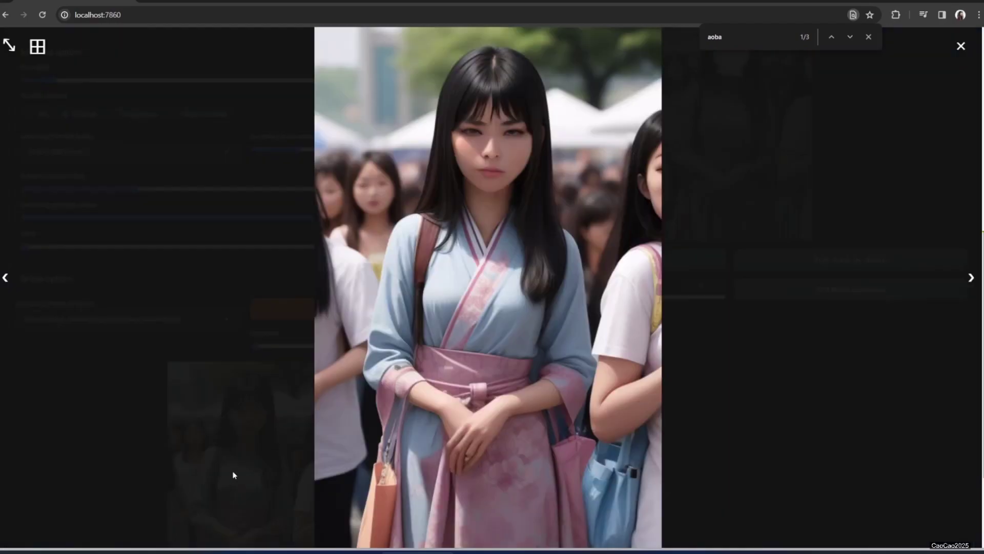
pyautogui.click(155, 479)
# Step: Set the denoising strength to 0.8, inpaint the face again and view the picture at full size
pyautogui.moveTo(358, 218); pyautogui.dragTo(382, 219)
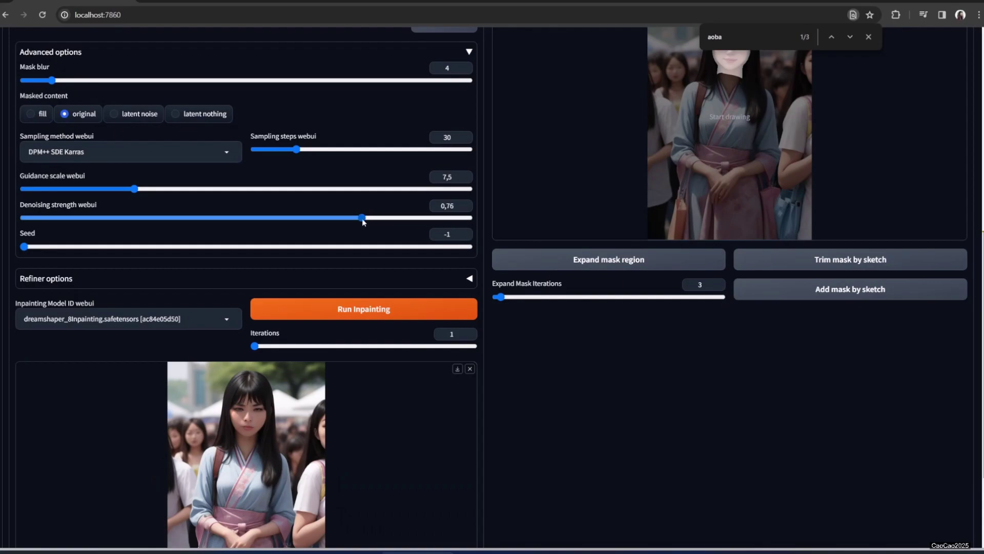
pyautogui.click(364, 308)
pyautogui.click(254, 449)
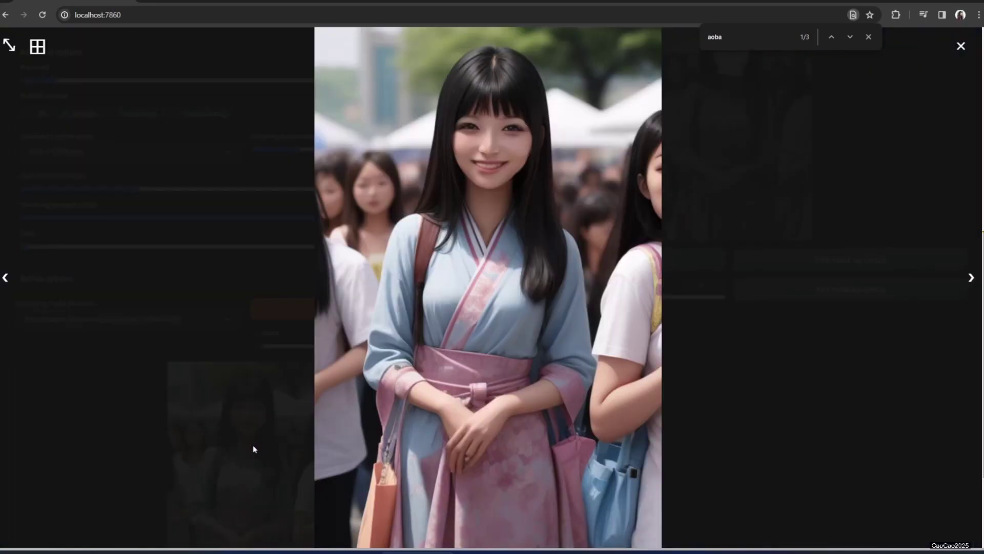
pyautogui.click(161, 460)
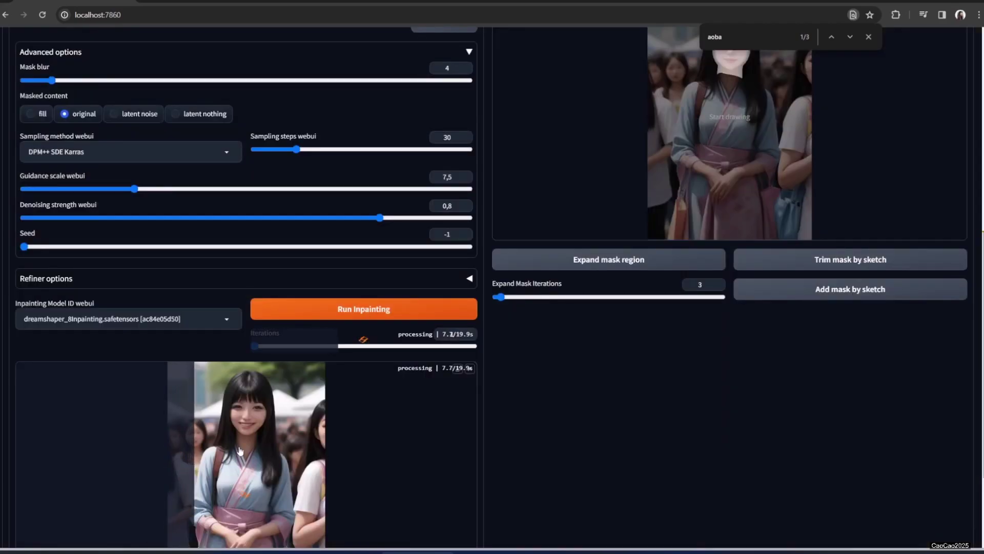
# Step: Inspect the newly regenerated face at full size and set the number of inpainting iterations to 2
pyautogui.click(265, 450)
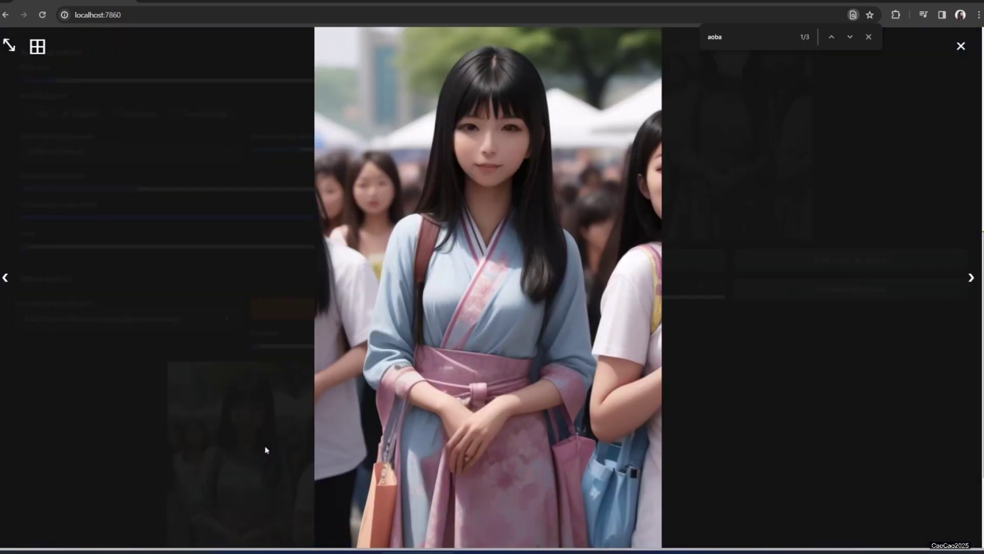
pyautogui.click(125, 447)
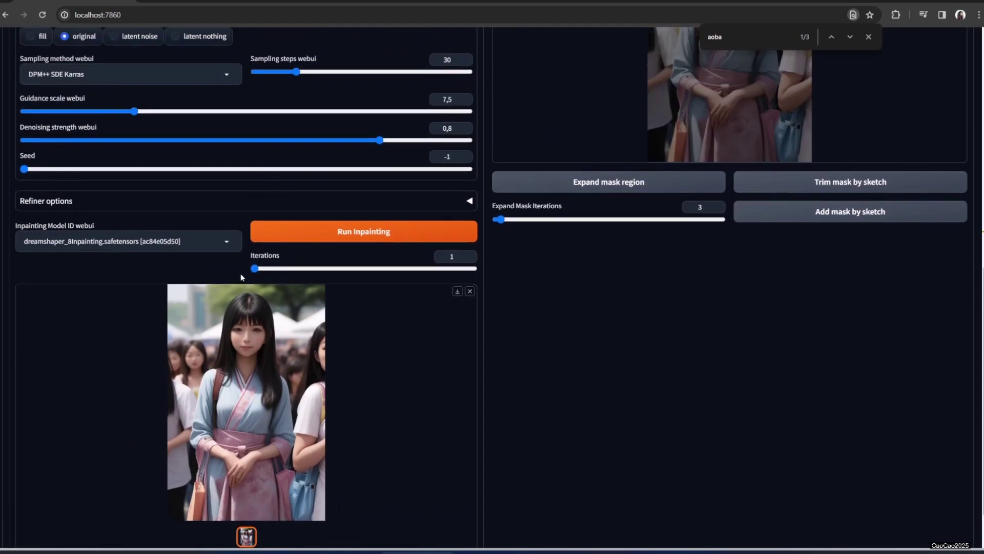
pyautogui.moveTo(287, 272); pyautogui.dragTo(303, 268)
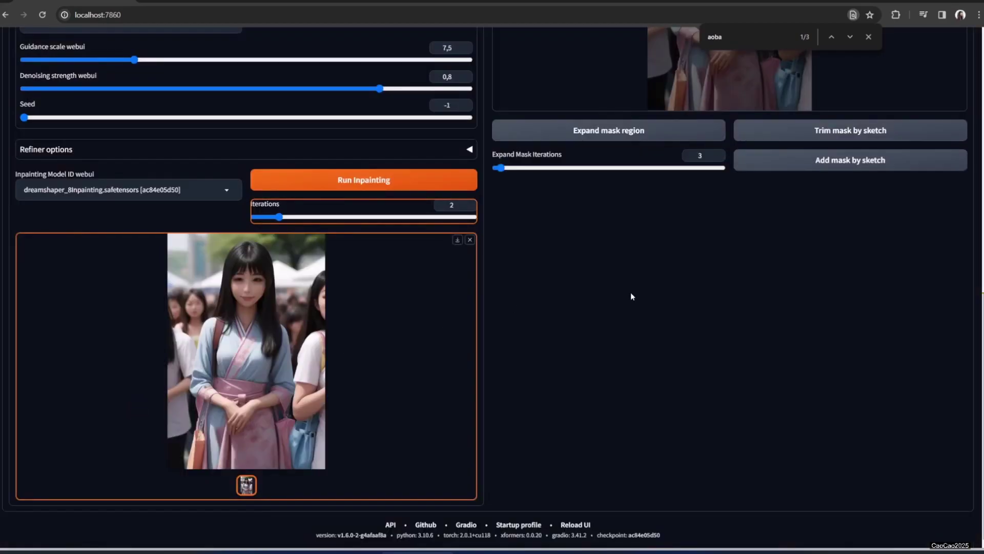
# Step: Mark the central woman's hair along with her face in the segmentation map and create a new mask from both
pyautogui.scroll(4, 630, 292)
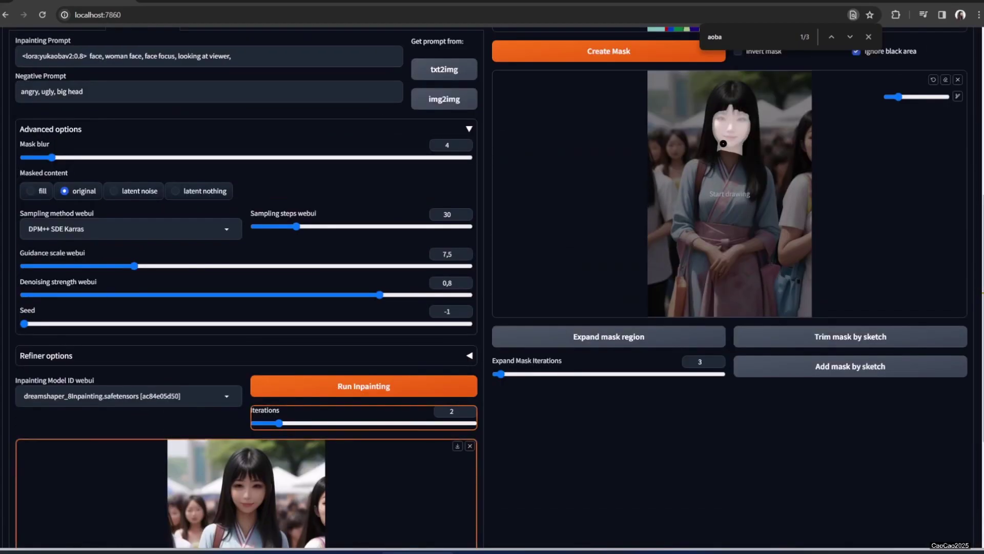
pyautogui.scroll(4, 683, 248)
pyautogui.scroll(2, 683, 249)
pyautogui.moveTo(725, 127); pyautogui.dragTo(728, 163)
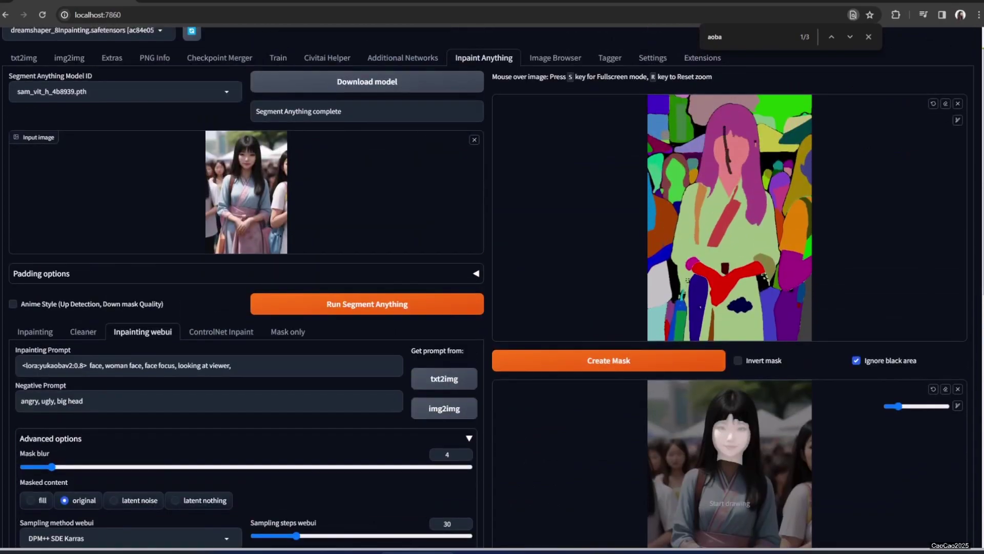
pyautogui.click(645, 361)
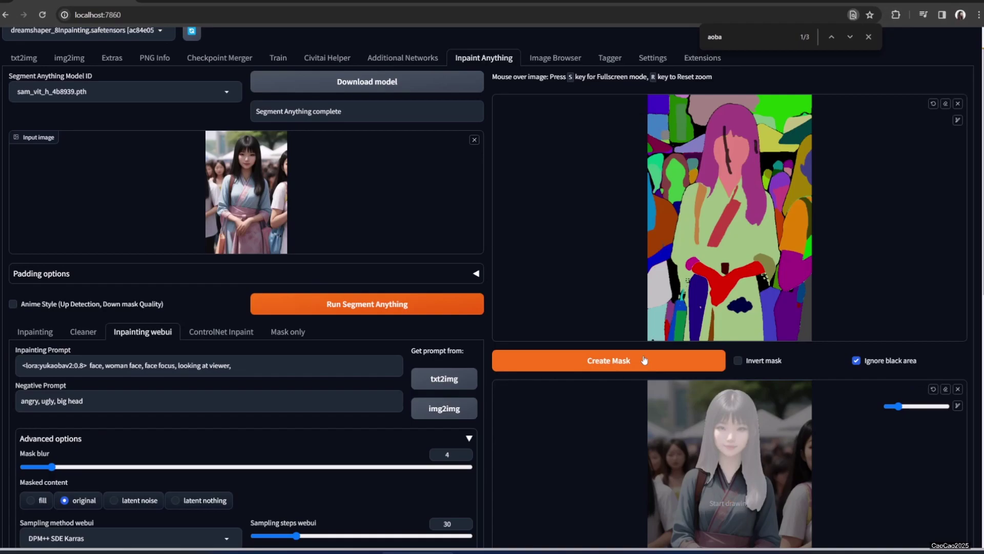
# Step: Extend the face and hair mask with a sketched stroke beside the left strand of hair, inpaint it and check the picture
pyautogui.scroll(-1, 645, 360)
pyautogui.scroll(-1, 736, 432)
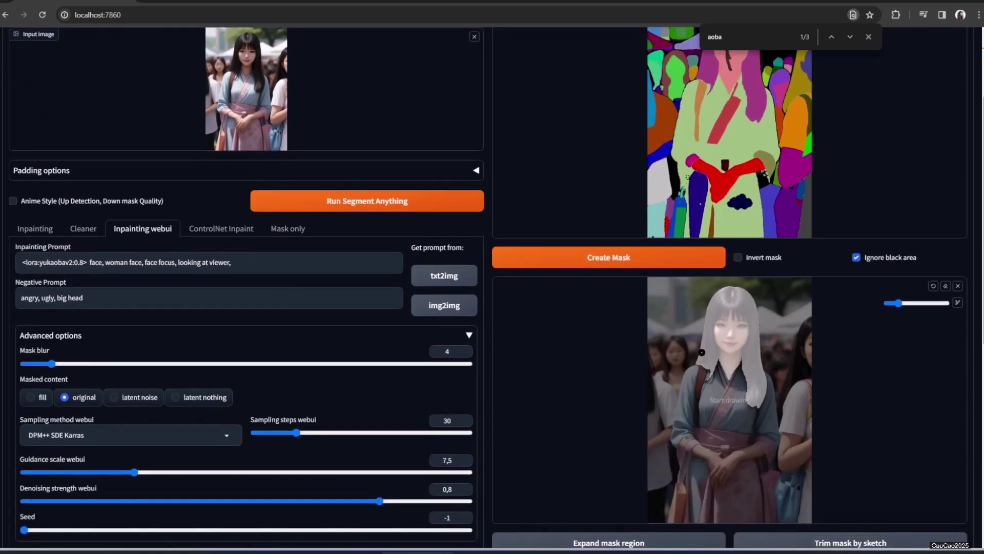
pyautogui.moveTo(699, 360); pyautogui.dragTo(699, 373)
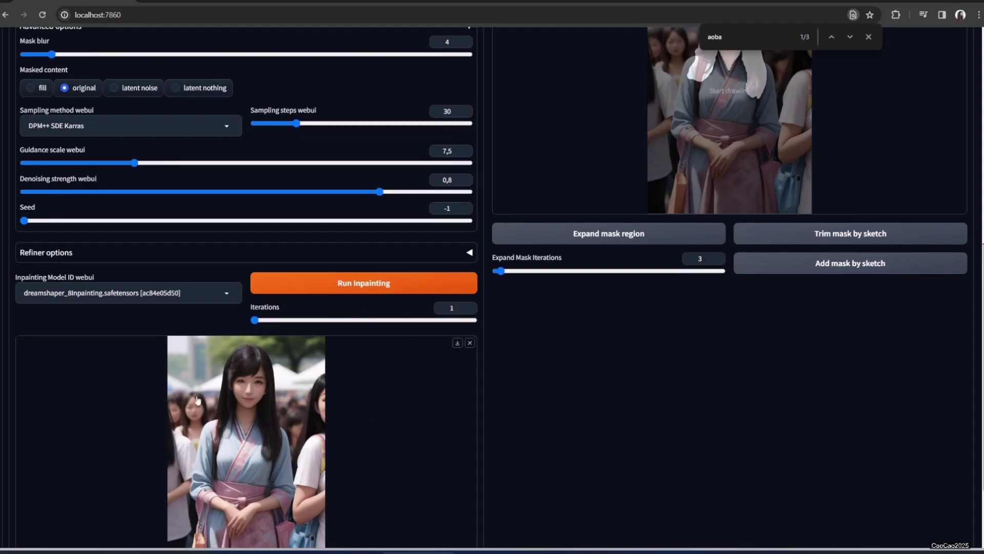
pyautogui.scroll(-2, 277, 389)
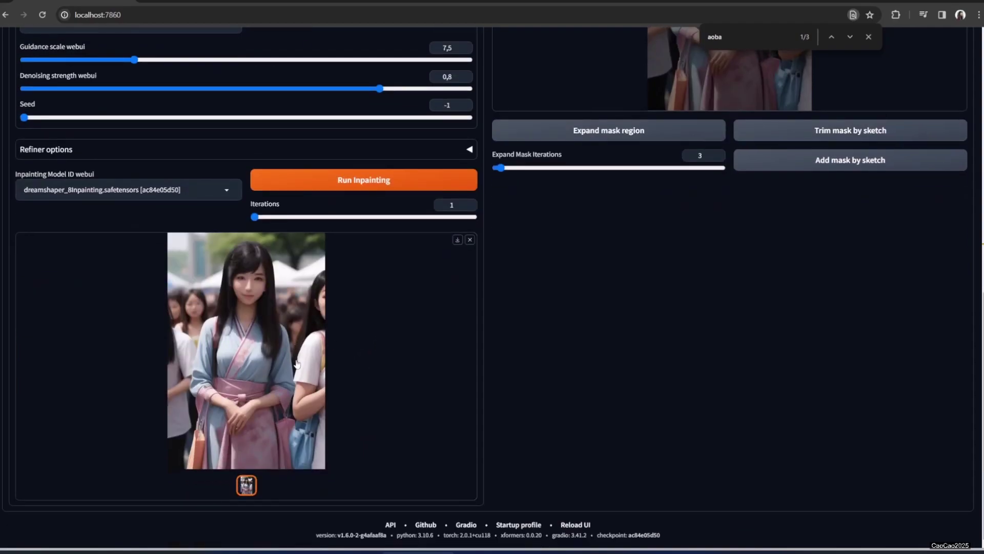